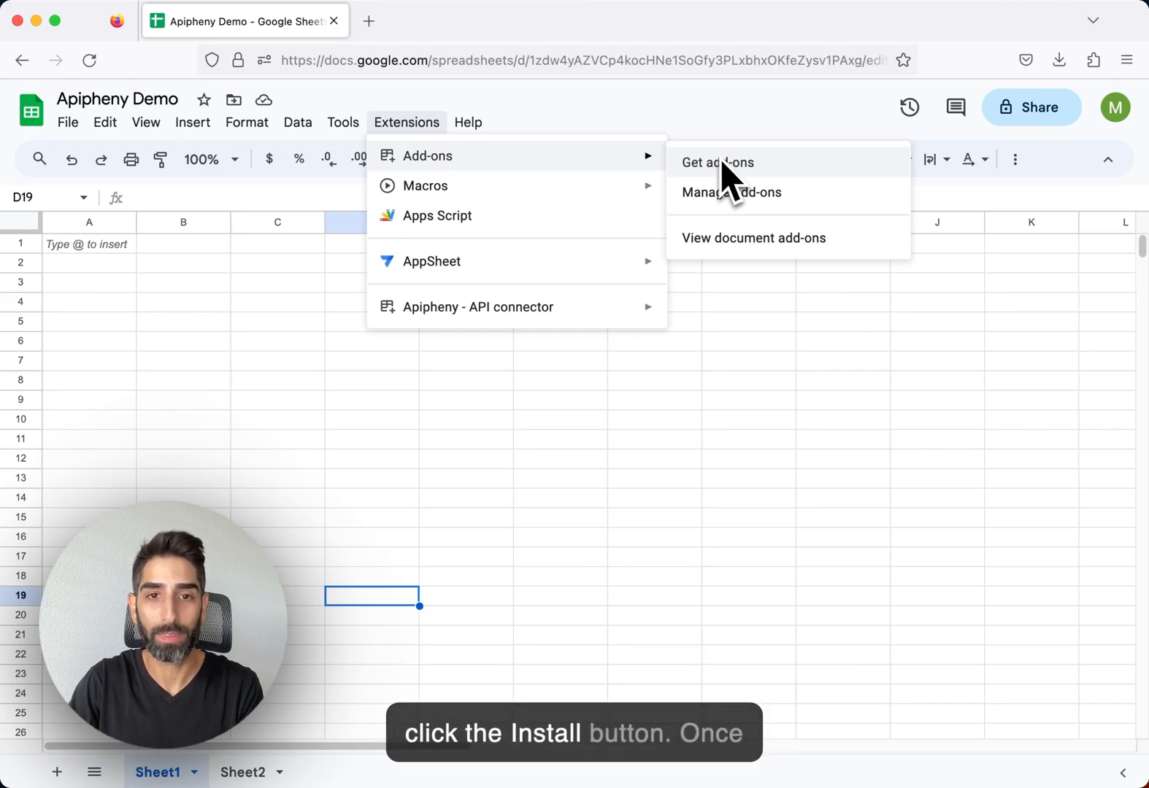
mouse_move(622, 307)
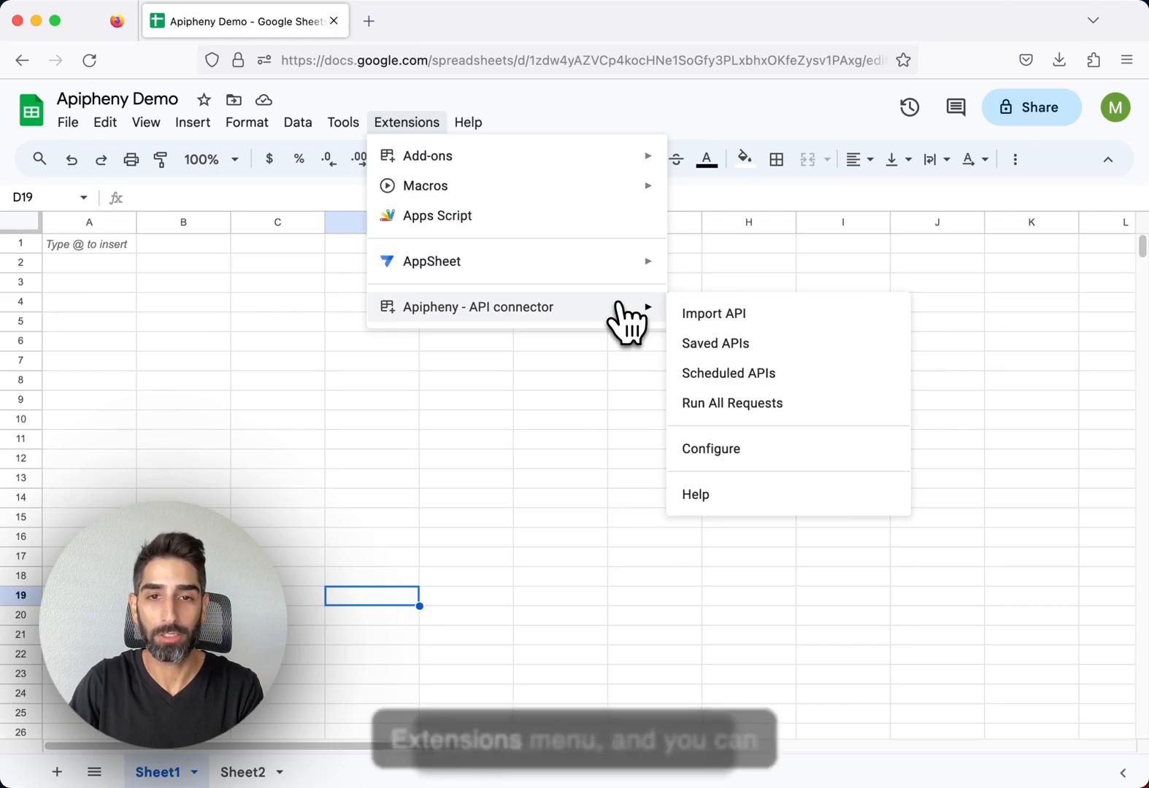
left_click(690, 313)
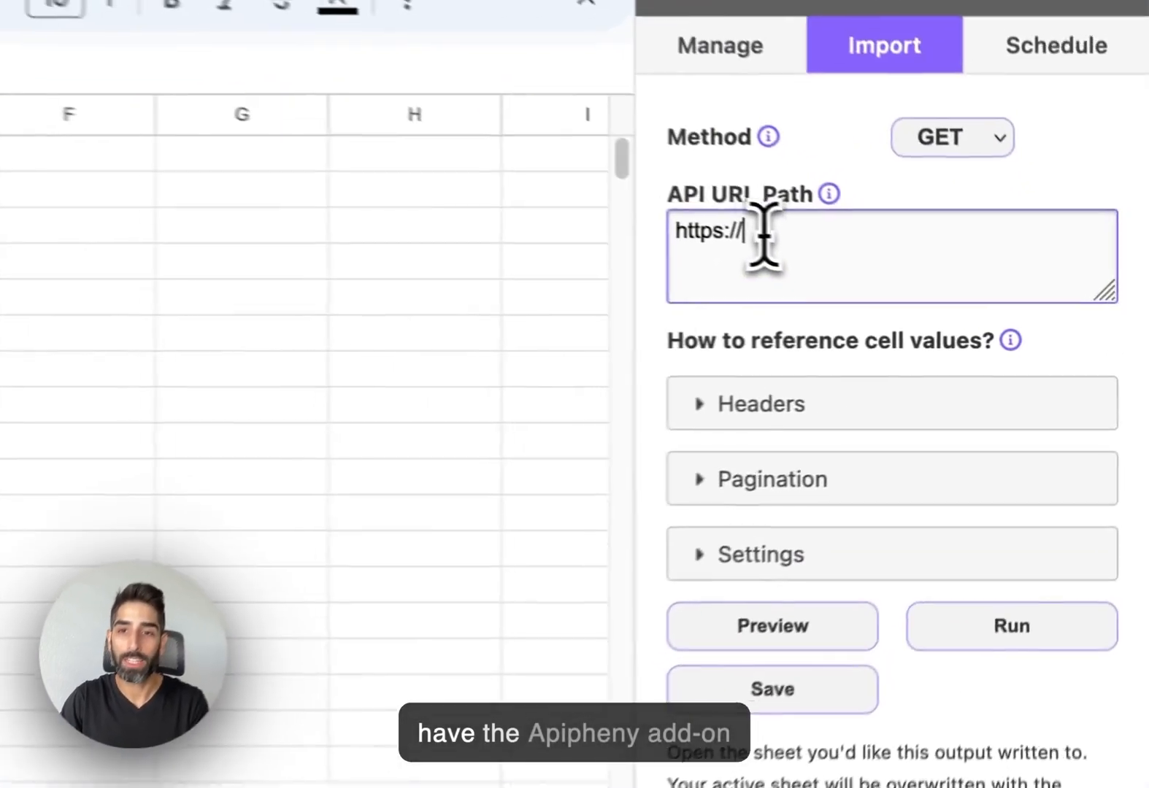
left_click_drag(933, 288, 892, 285)
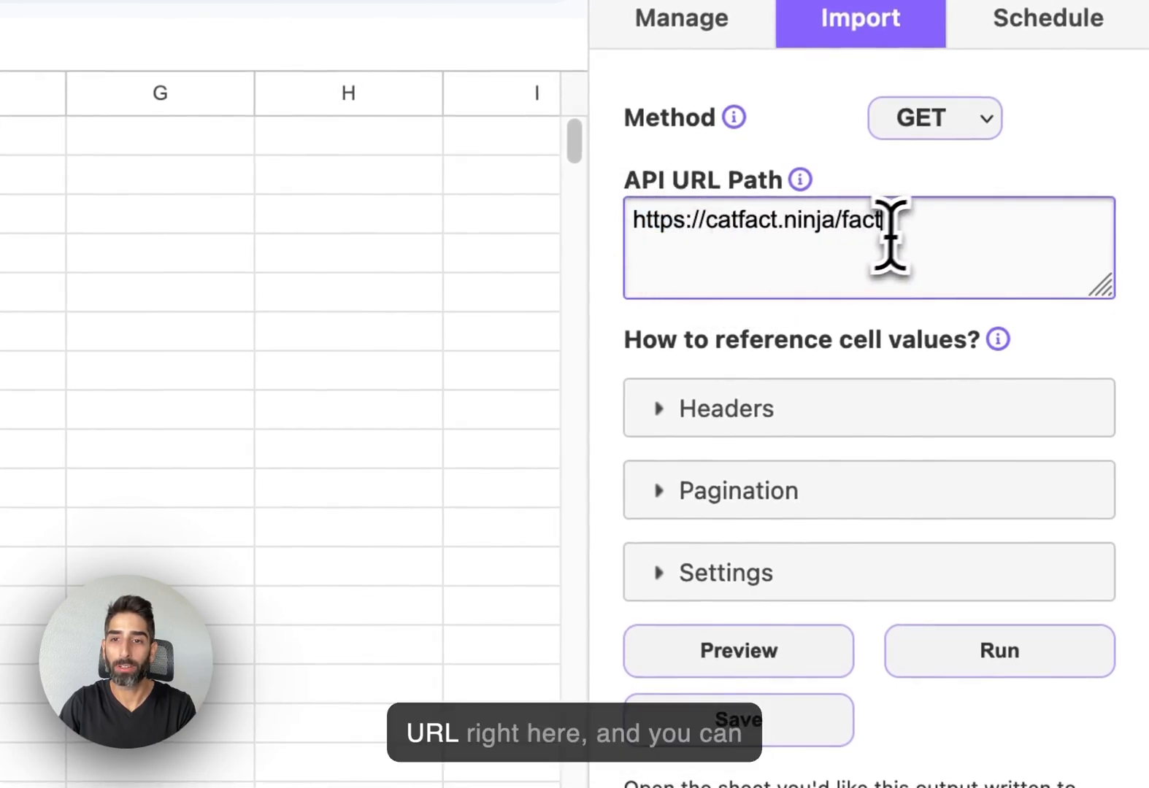
Look through the request method choices, keeping GET, and examine the key and value fields for headers.
left_click(953, 127)
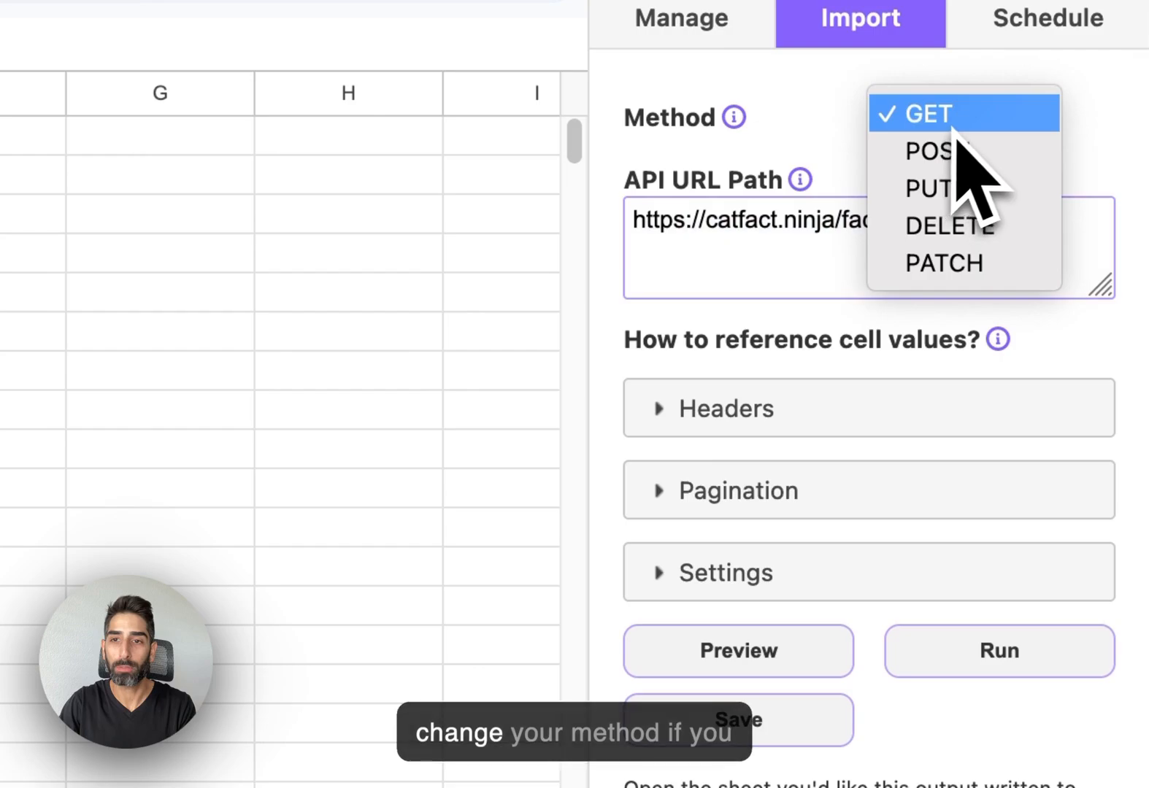
left_click(846, 256)
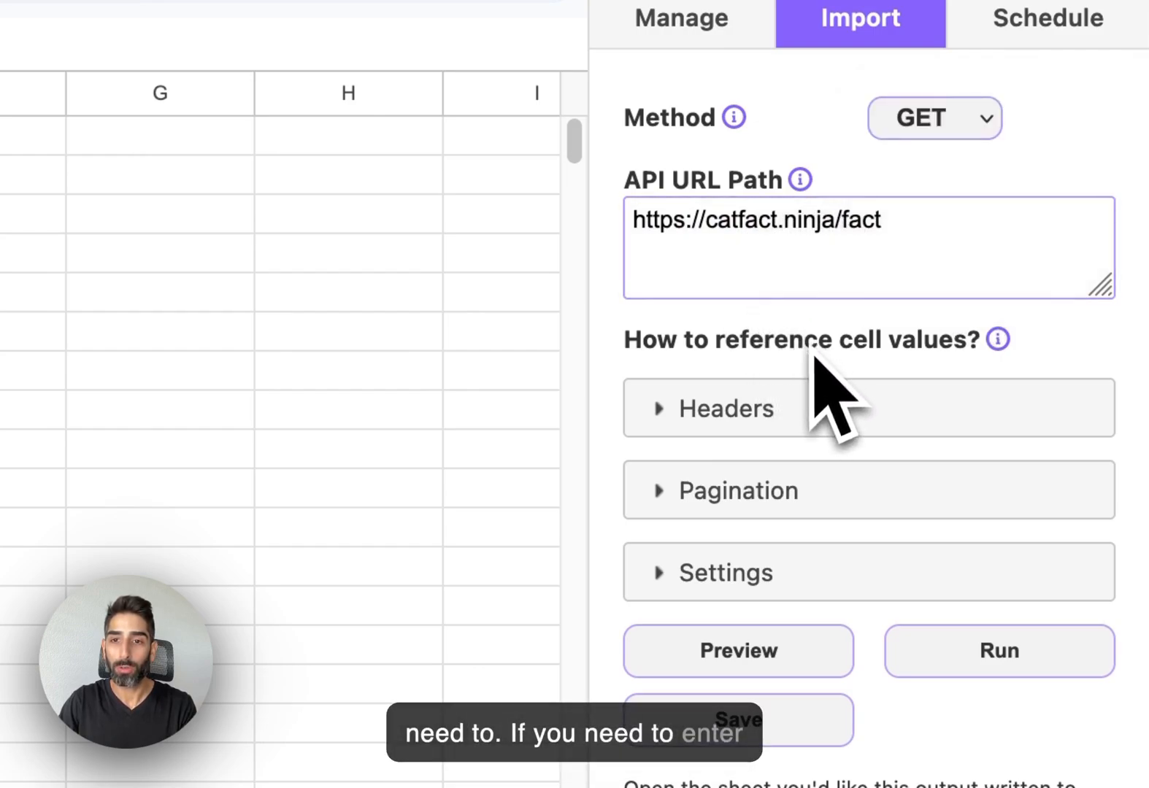
left_click(761, 405)
left_click(746, 496)
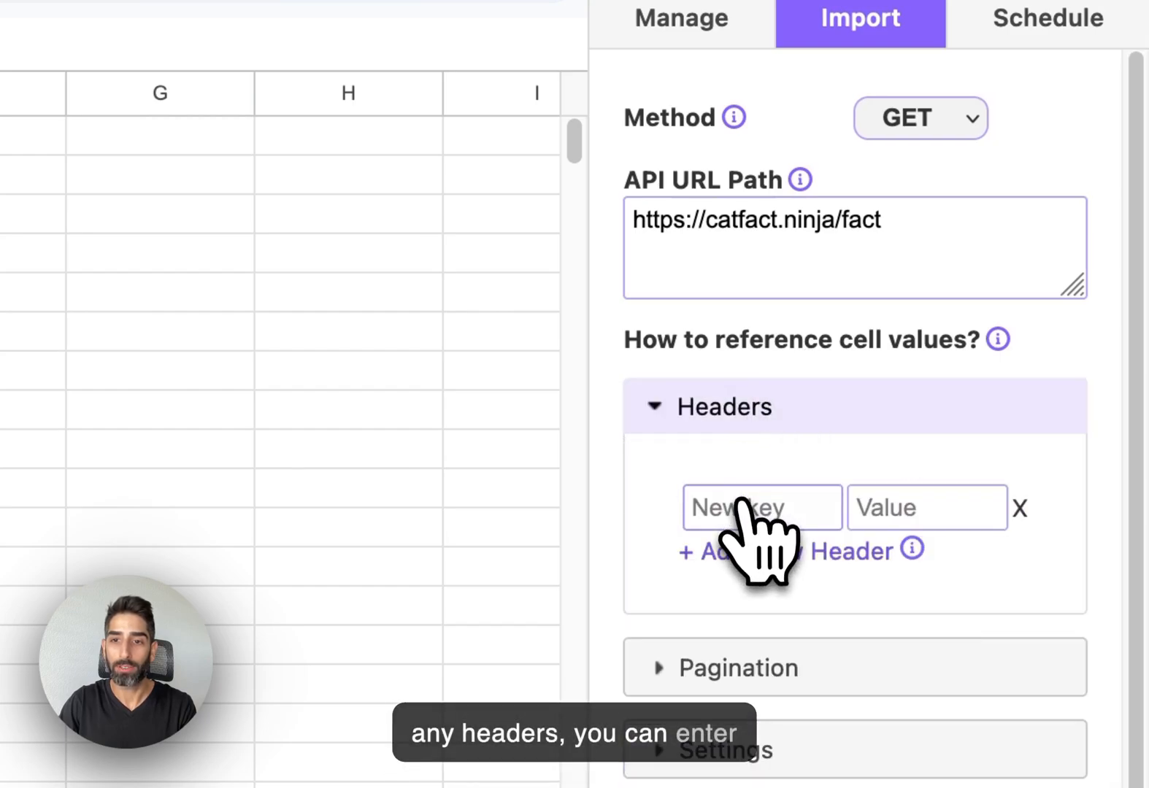
left_click(679, 436)
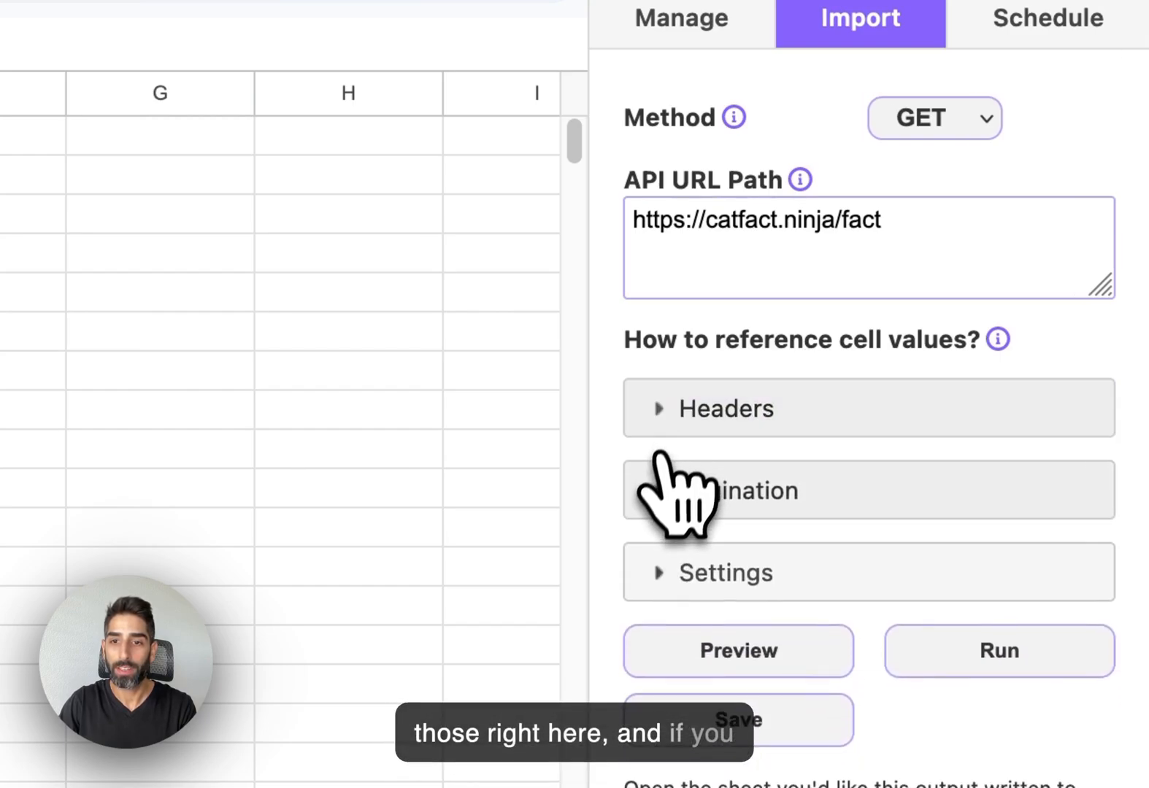
Look through the available pagination types, leaving pagination set to None.
left_click(686, 488)
left_click(760, 568)
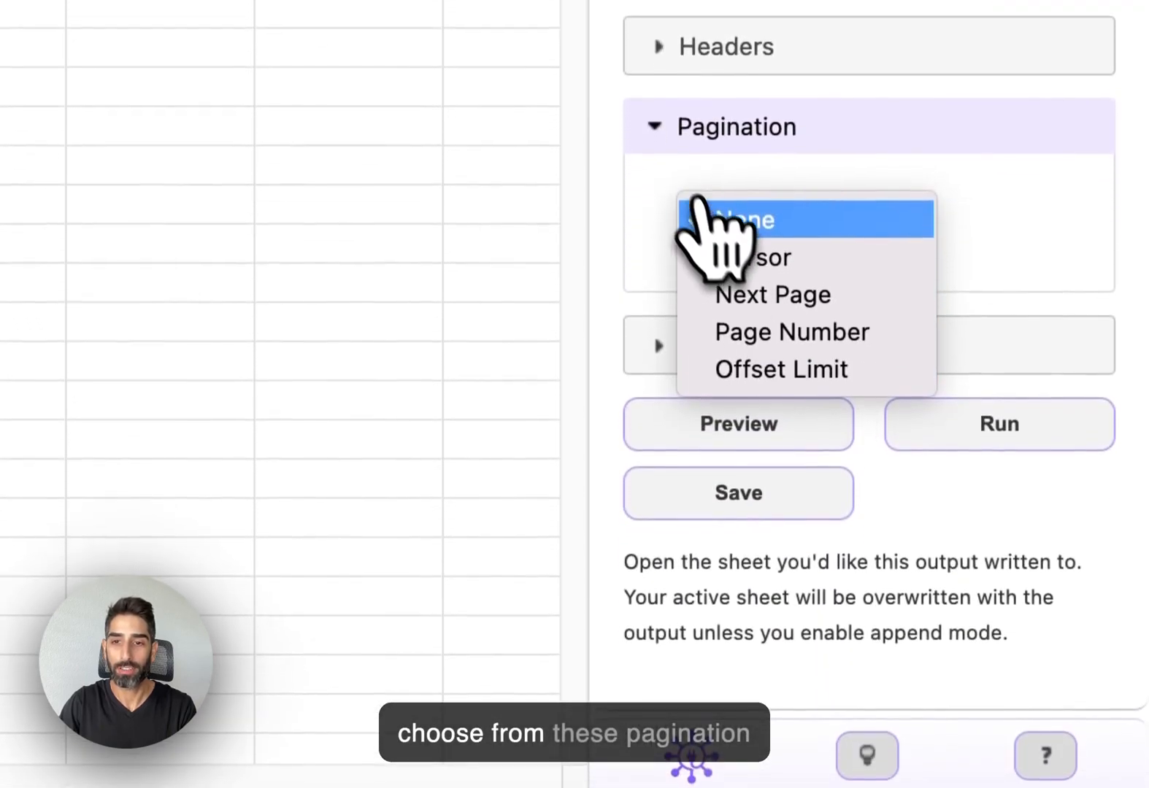
left_click(668, 143)
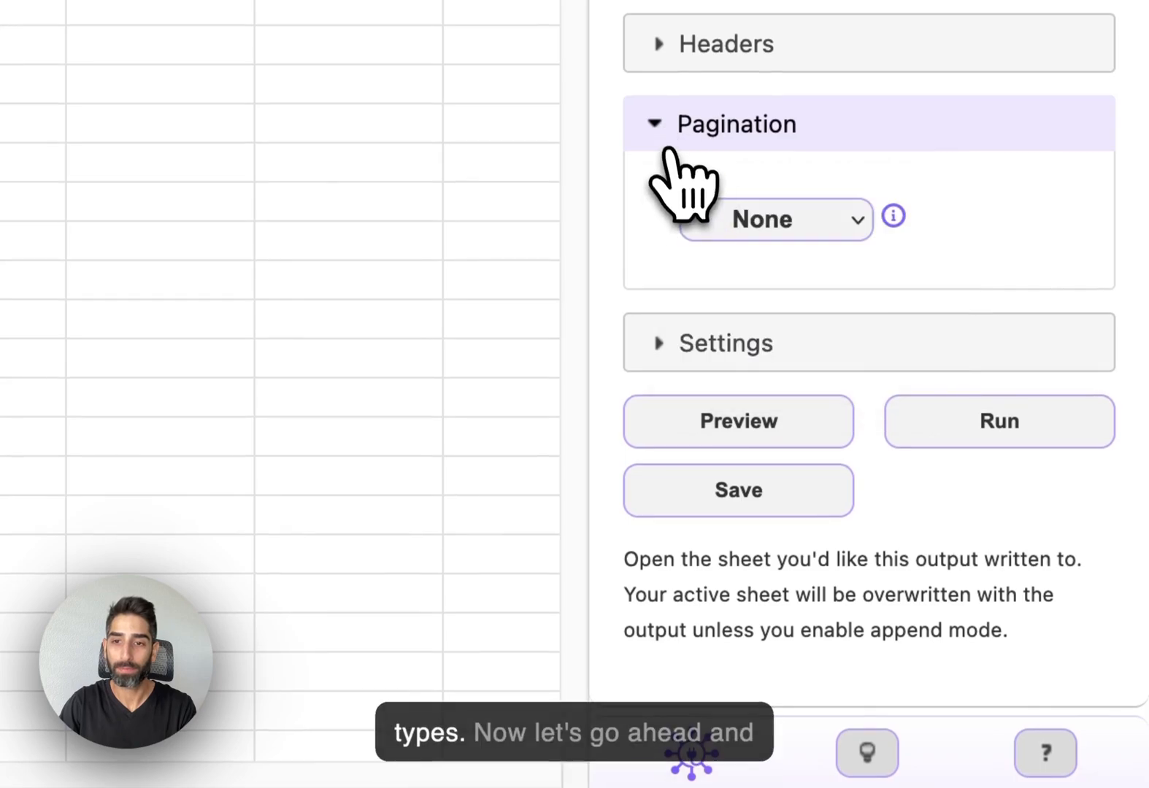
left_click(666, 145)
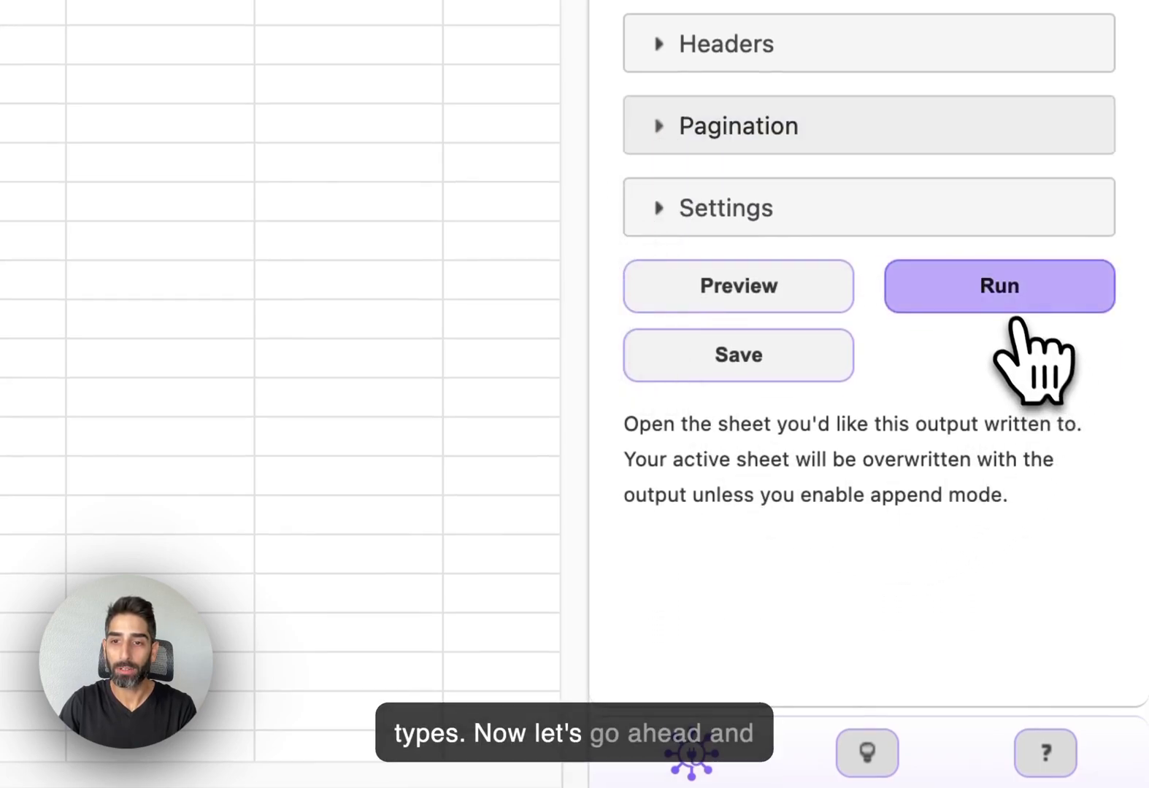
Run the API request into Sheet1 and inspect the imported fact and length columns.
left_click(1010, 305)
left_click(899, 343)
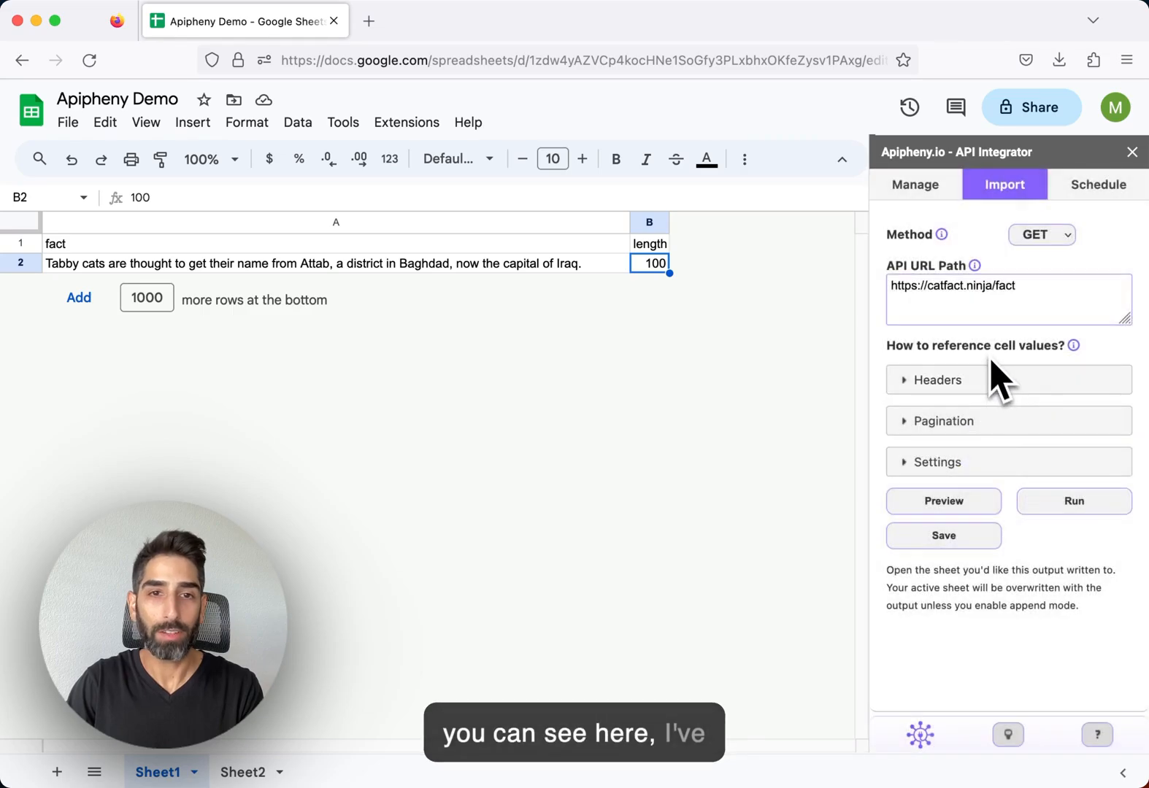
left_click(111, 269)
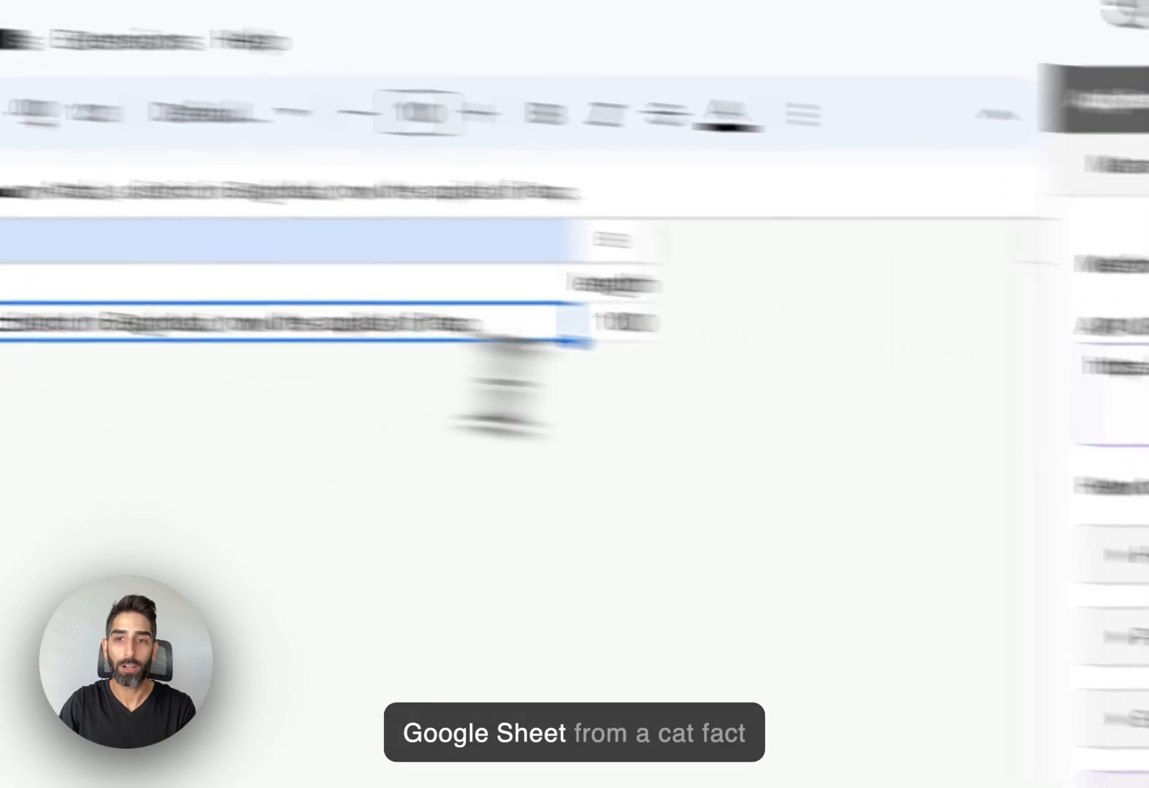
left_click_drag(882, 324, 595, 314)
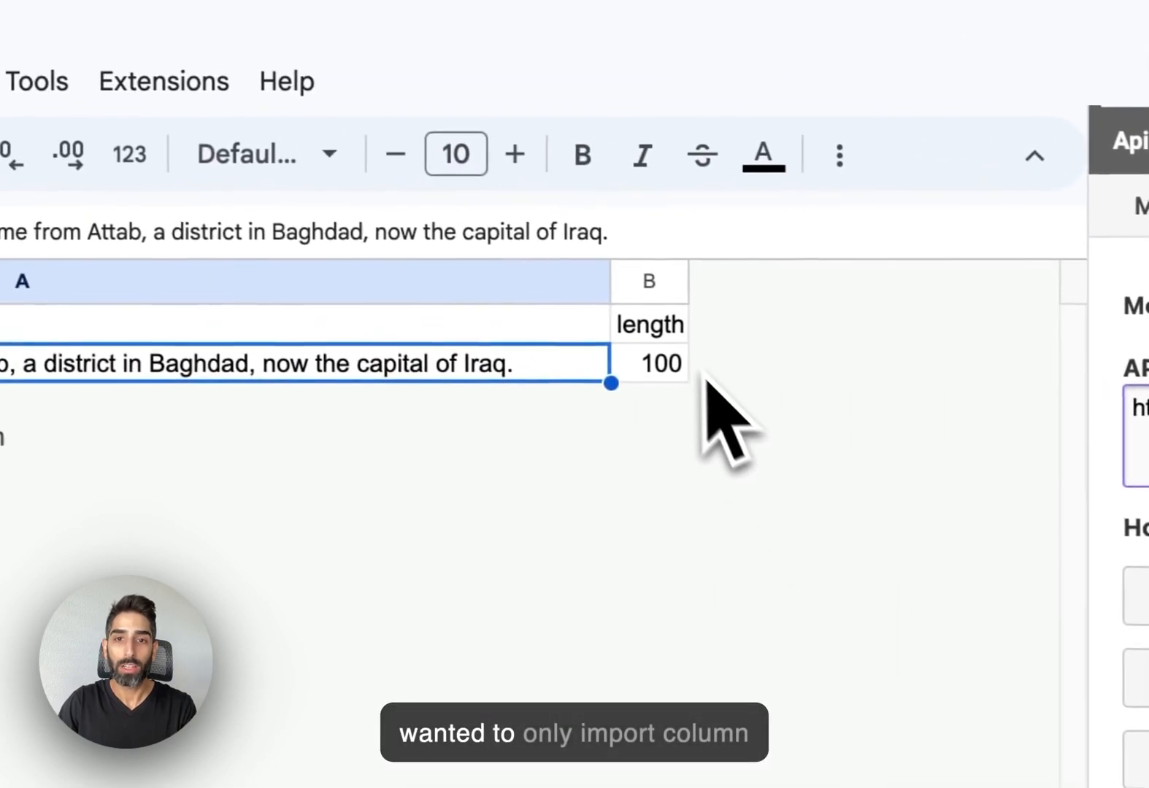
left_click(303, 371)
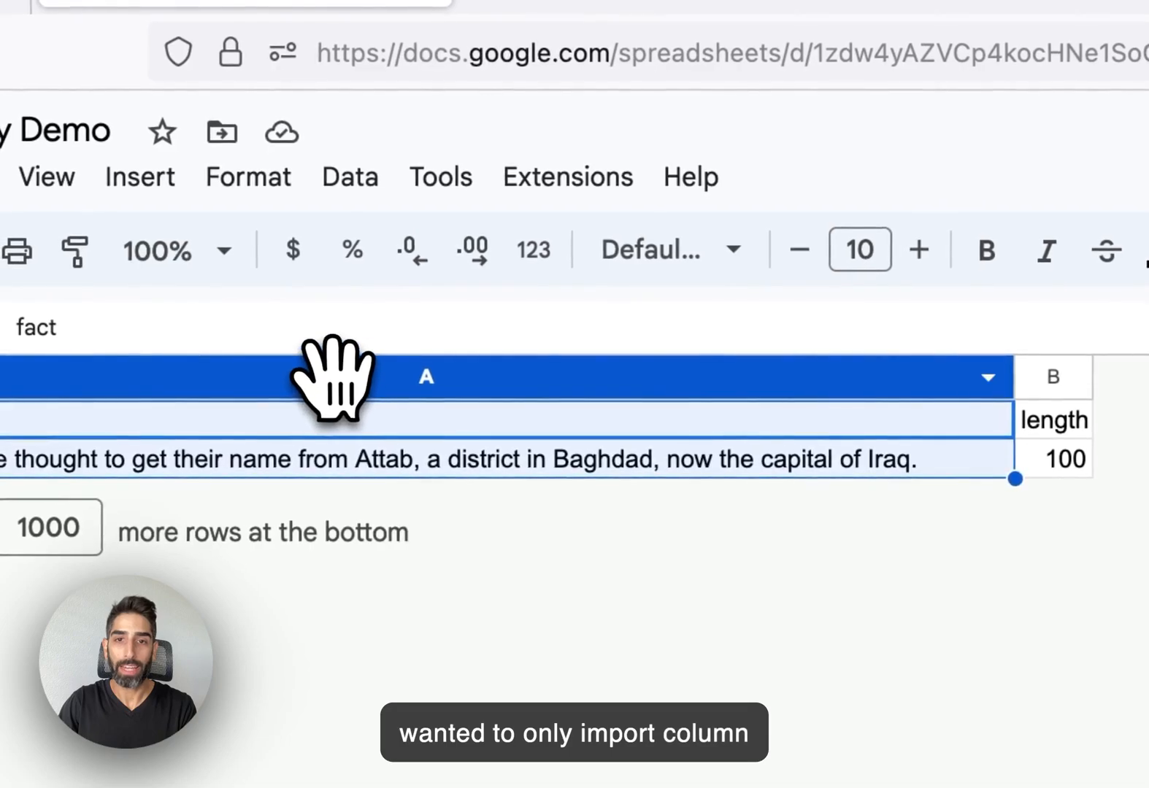
left_click(989, 368)
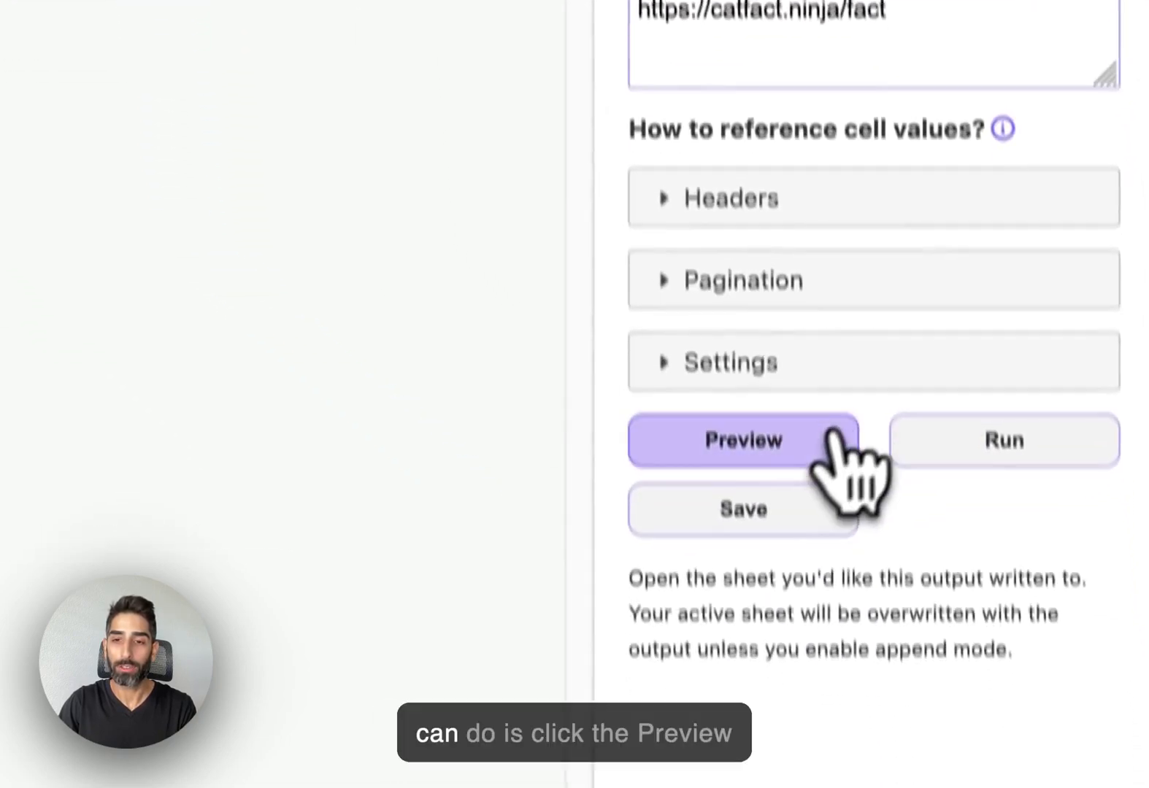
Preview the API response, exclude the length field from the import, and save the field selection.
left_click(832, 436)
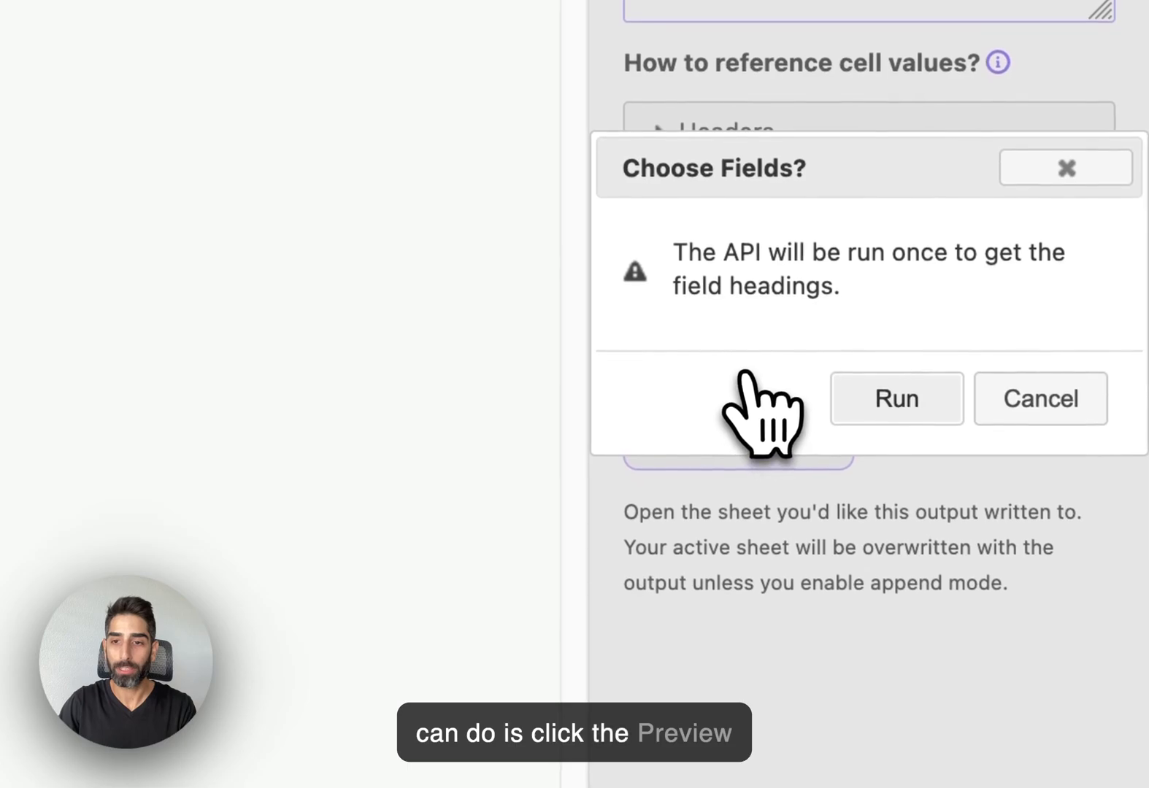
left_click(871, 394)
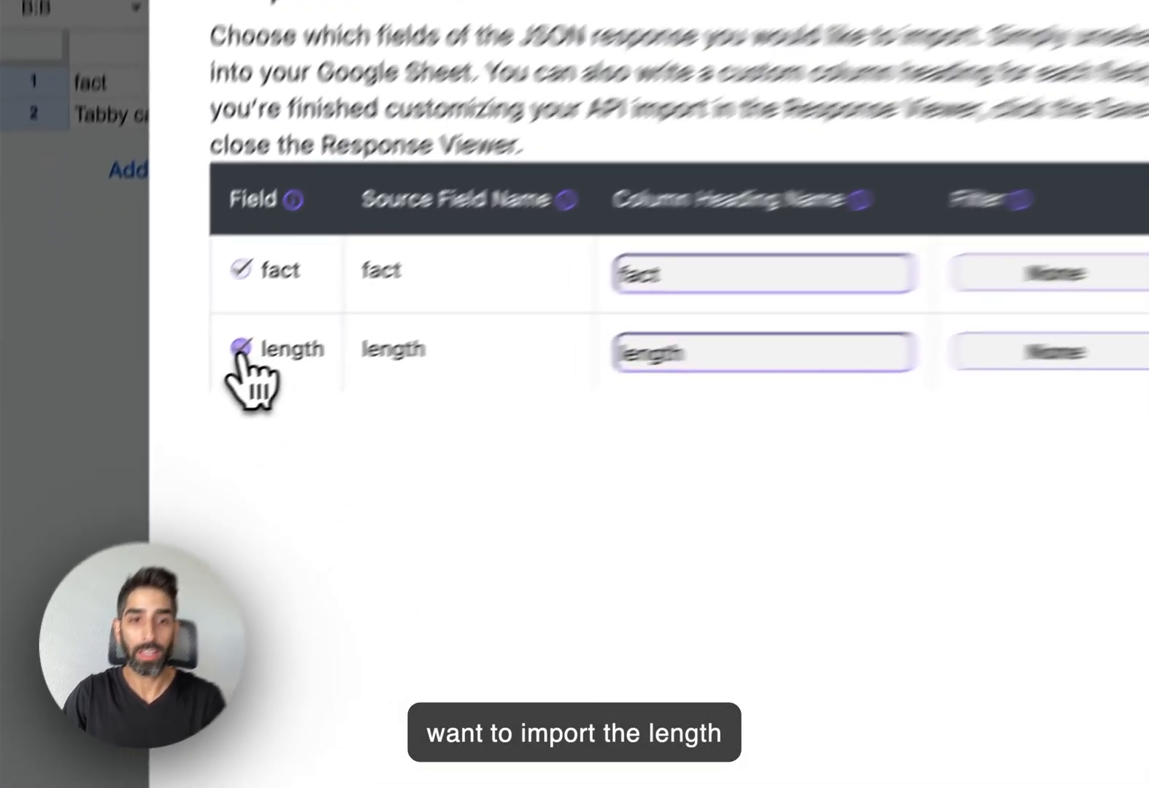
left_click(148, 407)
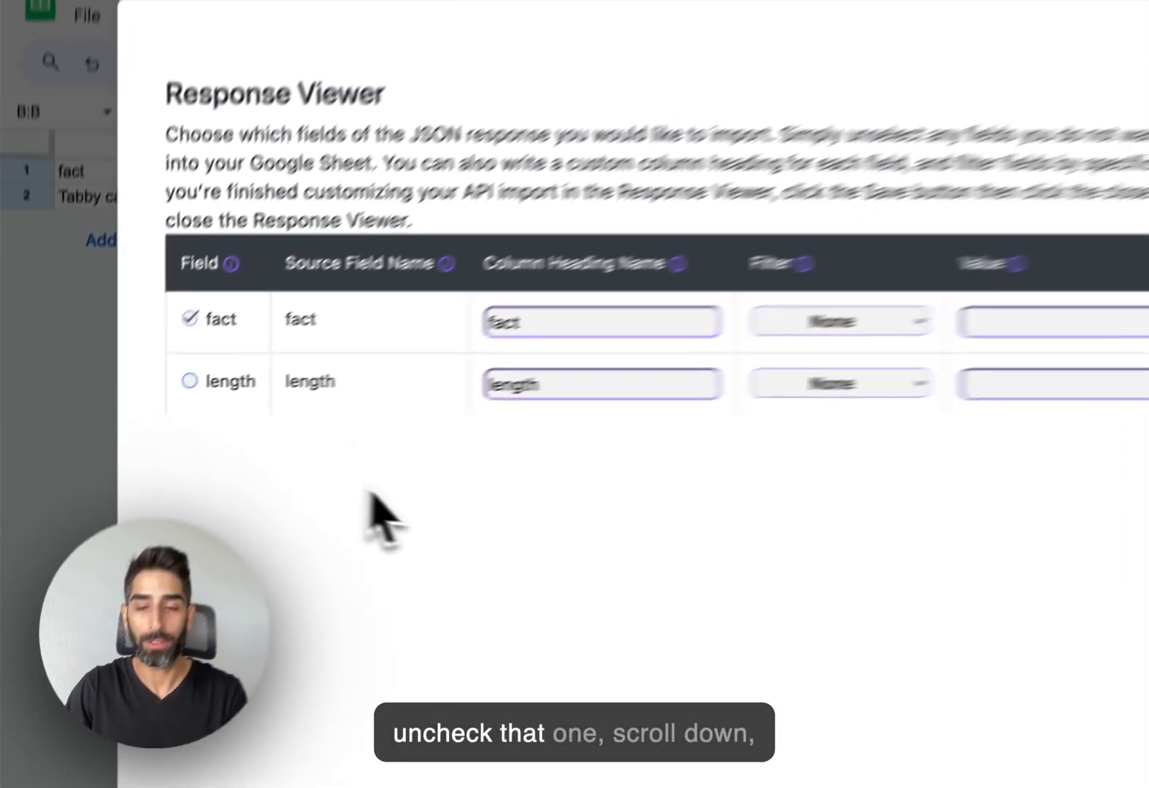
scroll(671, 536, "down", 3)
scroll(670, 536, "down", 1)
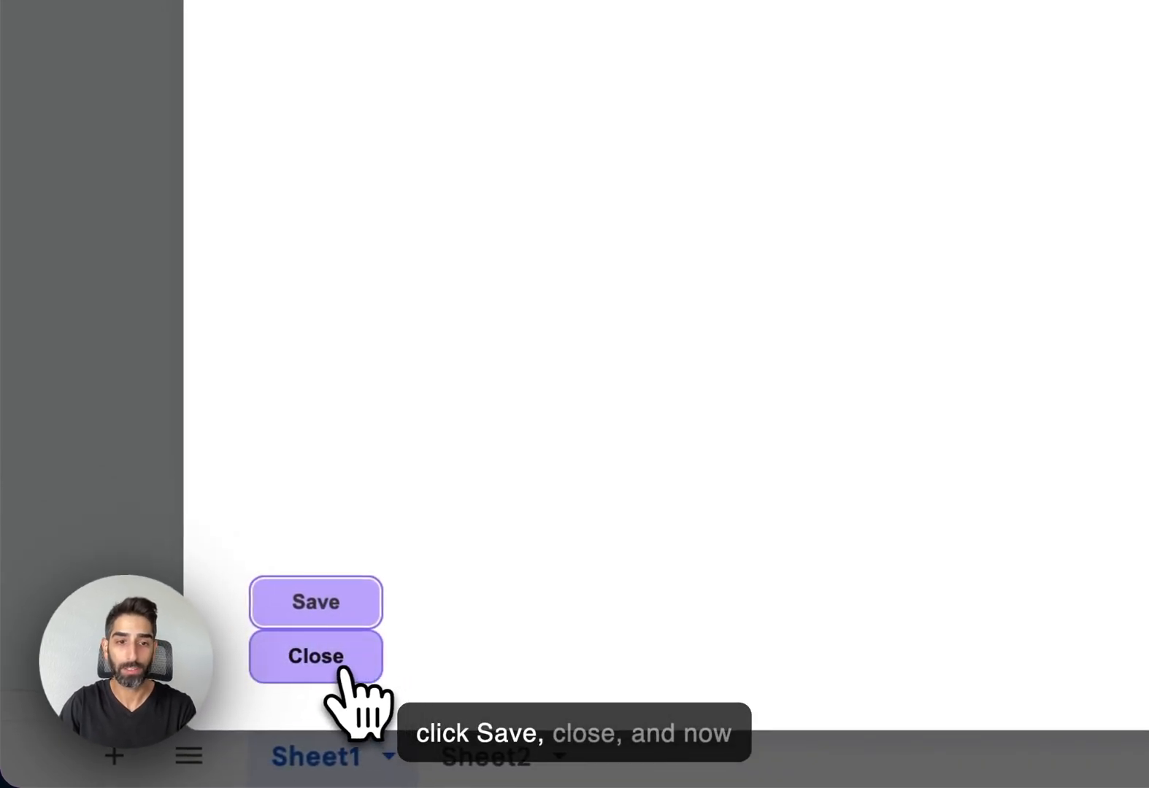
left_click(341, 668)
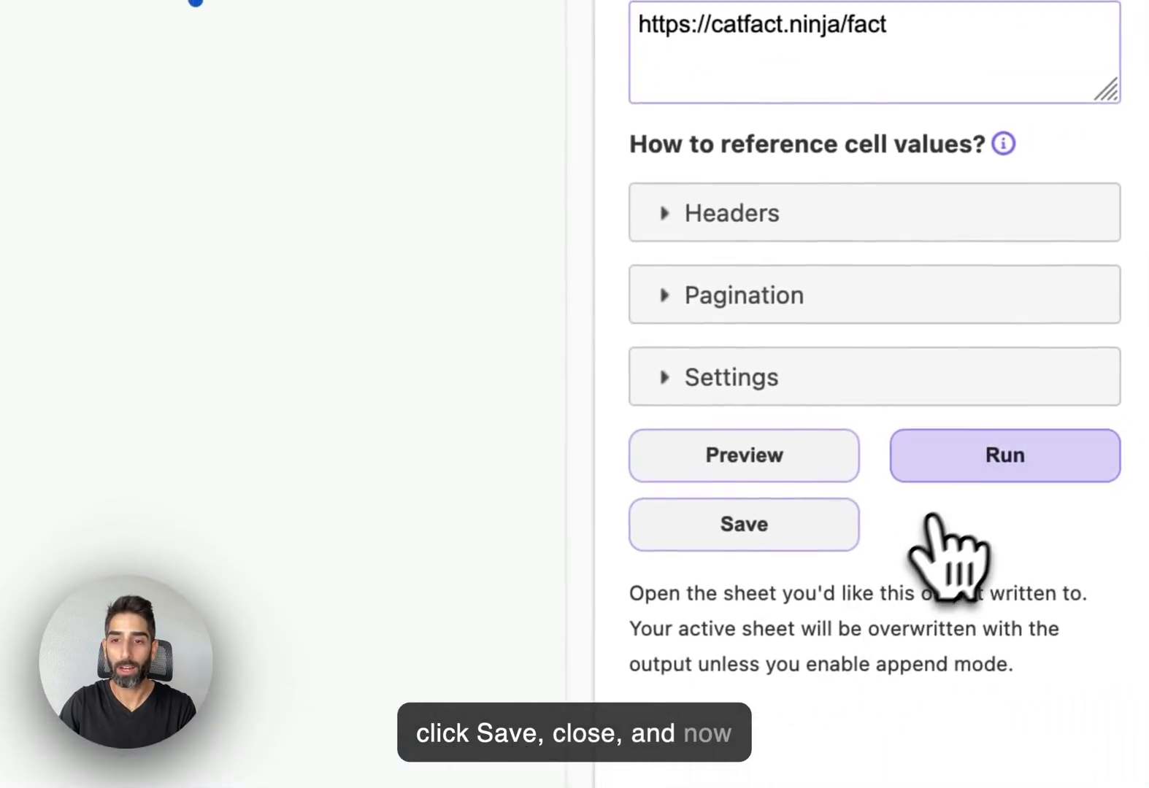
Run the request again to import only the fact field into Sheet1.
left_click(971, 459)
left_click(921, 490)
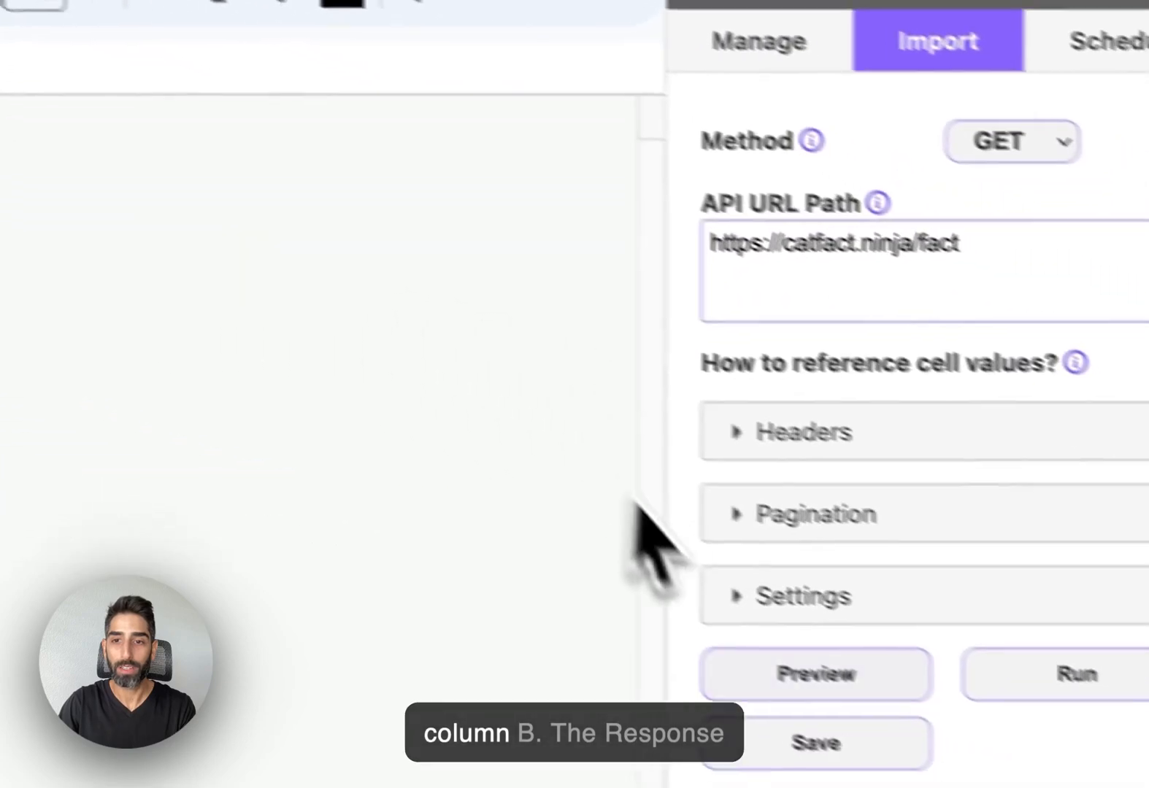
Preview the response again, set the fact field's column heading name to catfact, and exclude the length field.
left_click(693, 642)
left_click(846, 660)
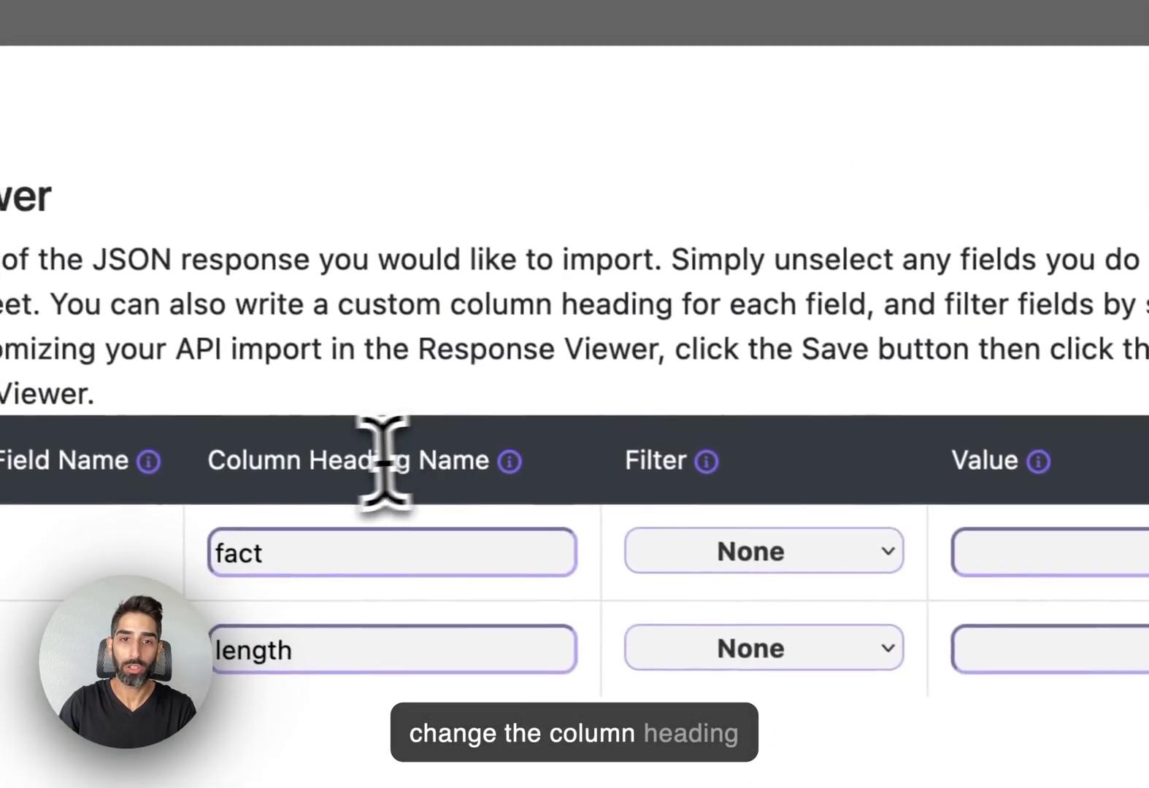
left_click_drag(225, 461, 475, 460)
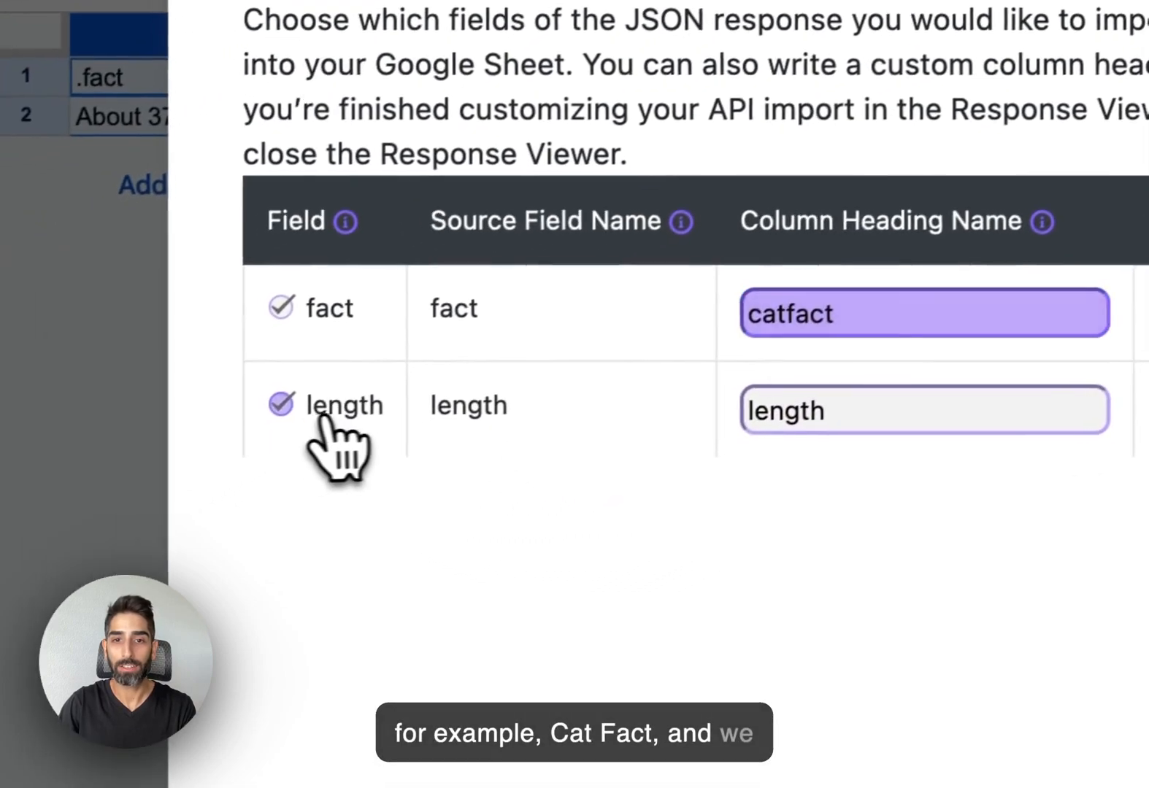
Look through the filter conditions for the fact and length fields and close the Response Viewer without saving.
left_click(1130, 306)
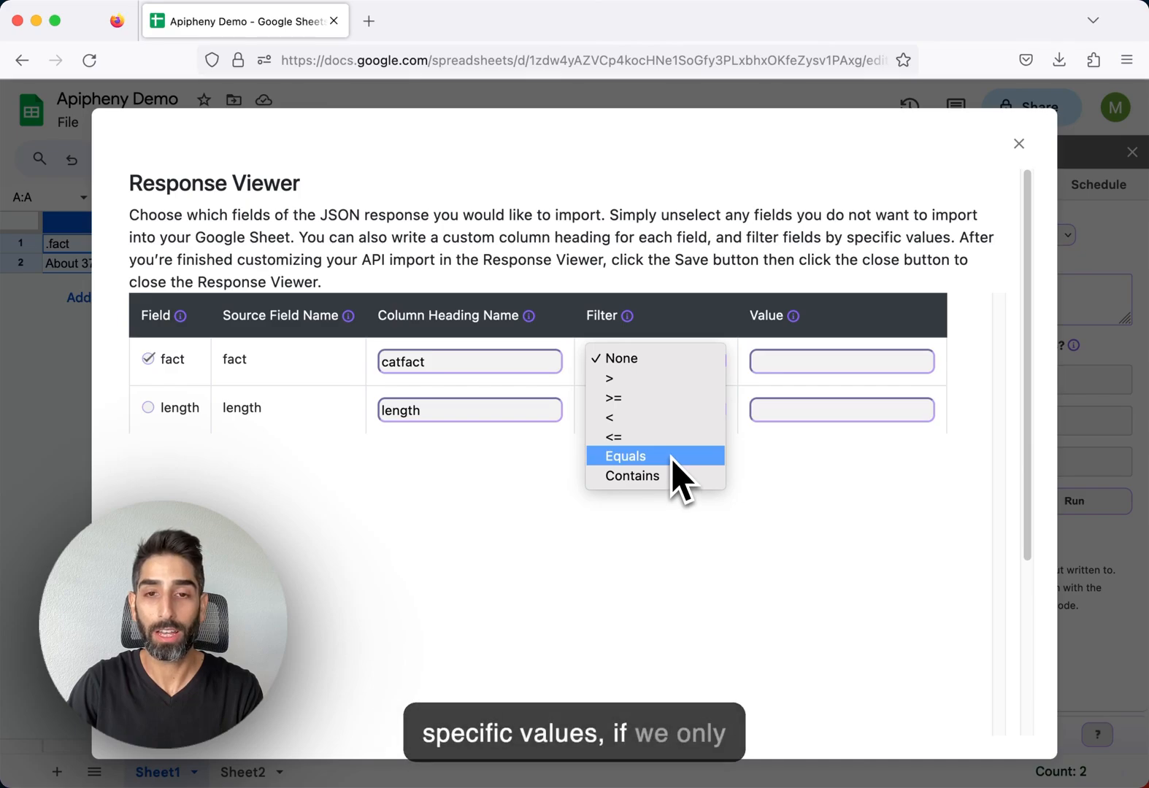
left_click(758, 476)
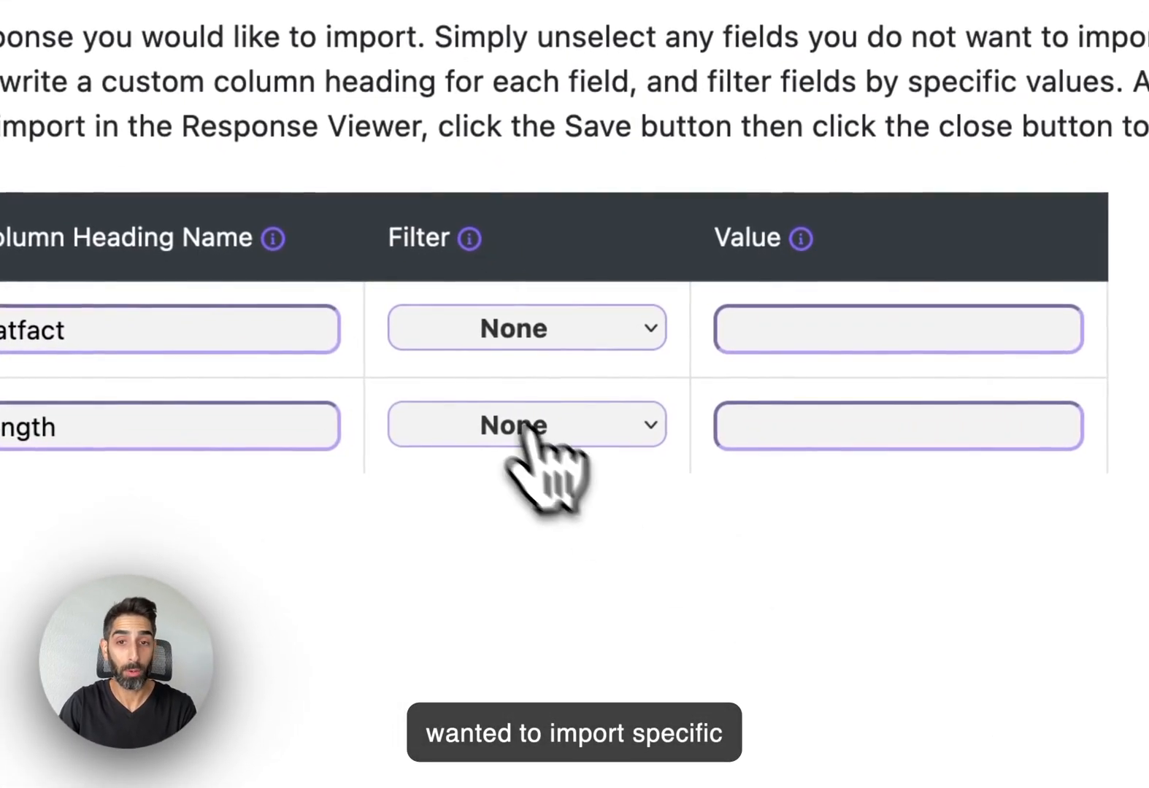
left_click(524, 428)
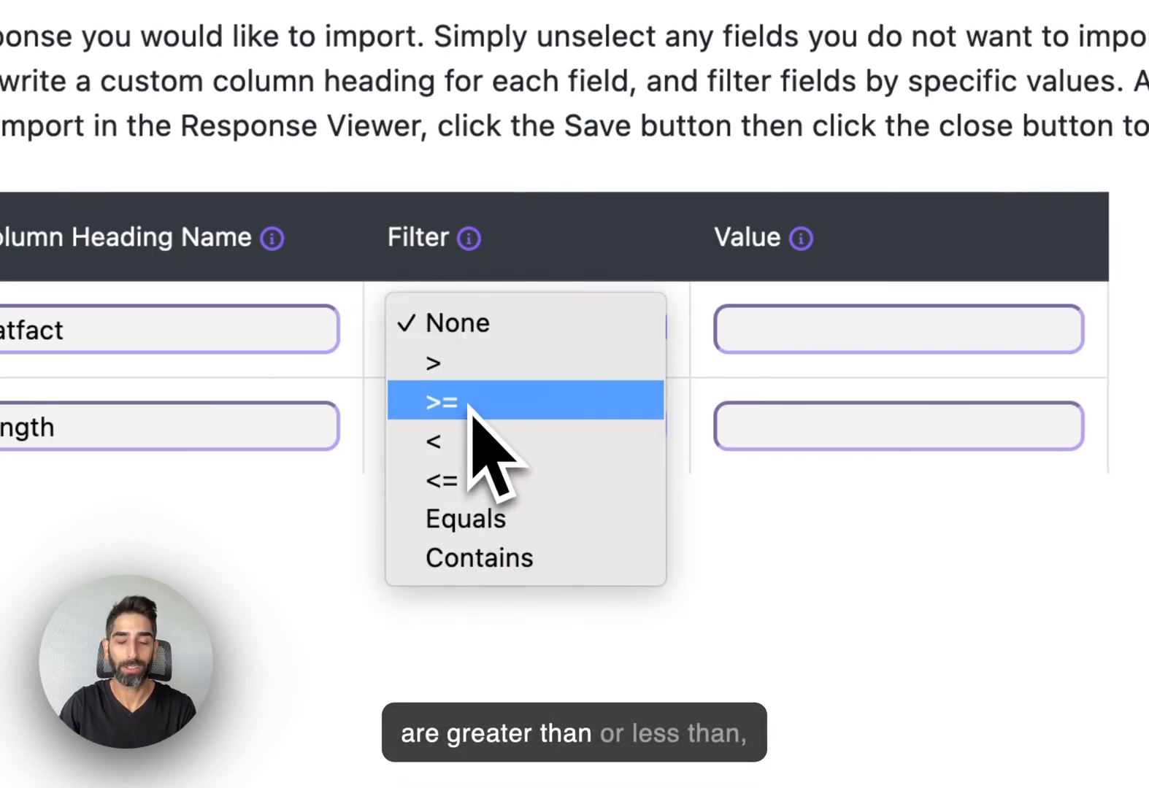
left_click(347, 584)
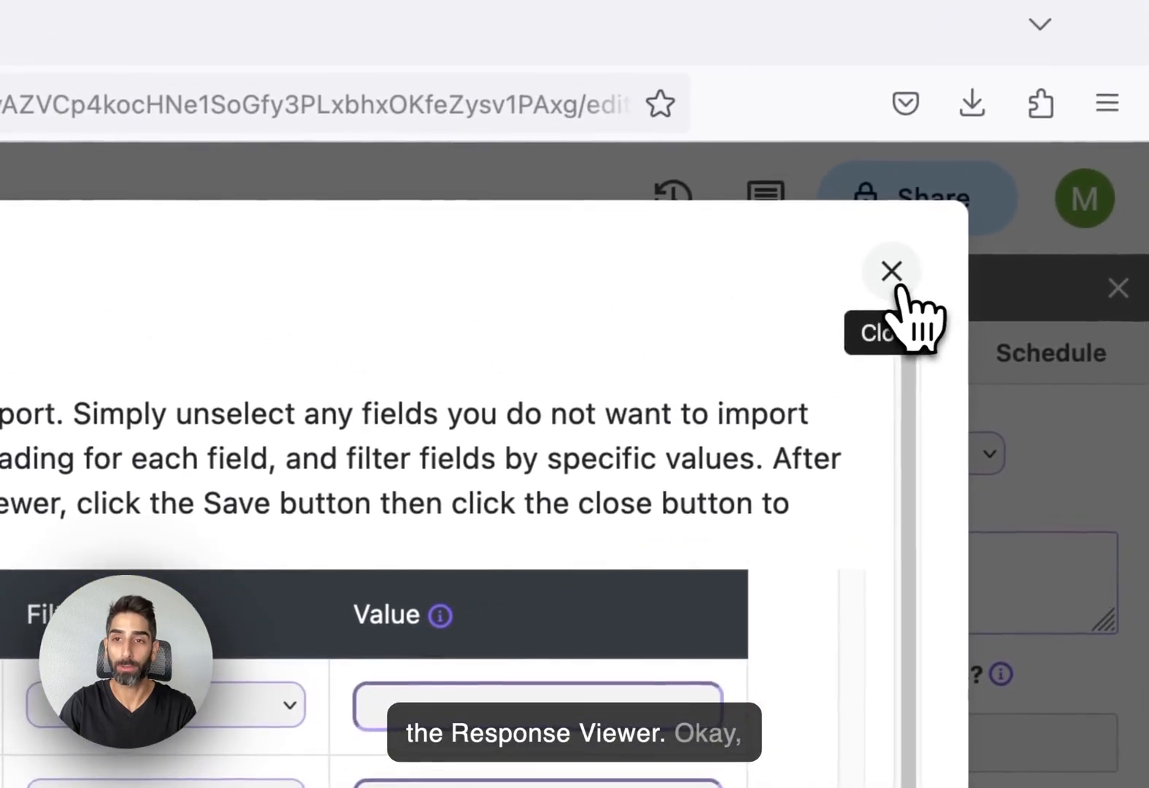
left_click(898, 286)
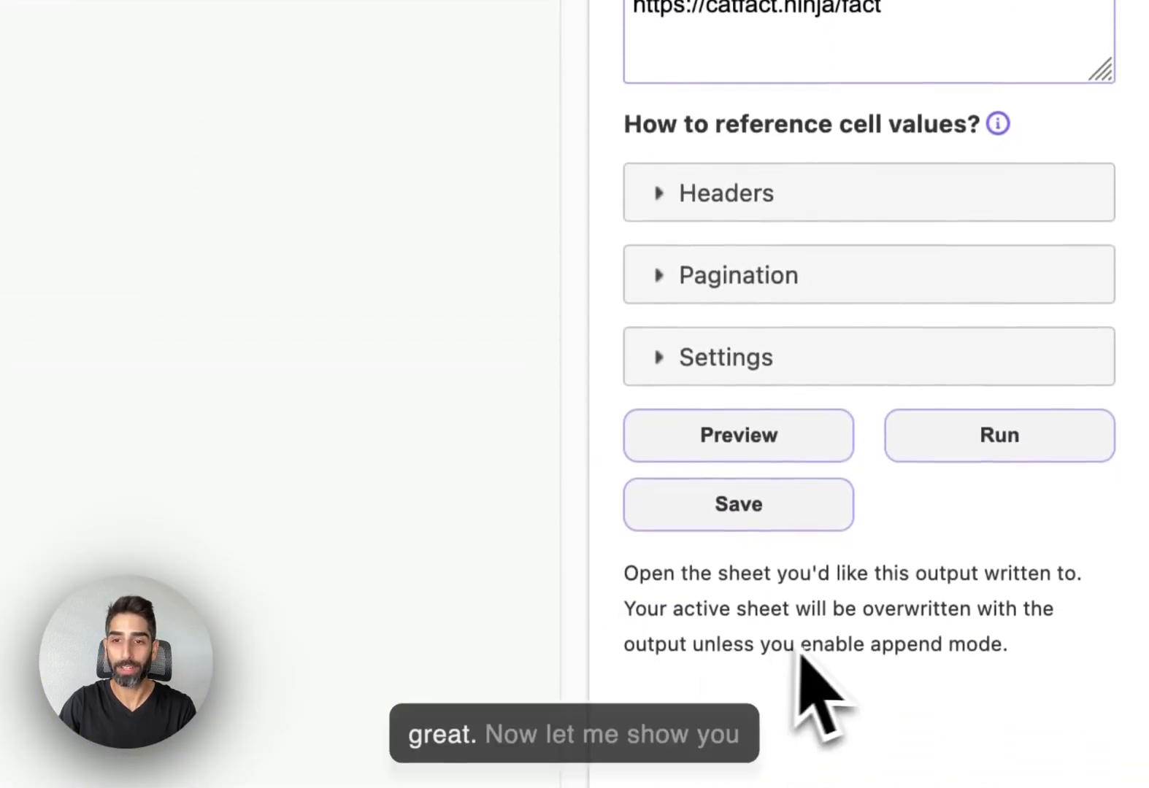
In the import settings, clear the Start From value and enable Append Mode and Include Date & Time.
left_click(694, 361)
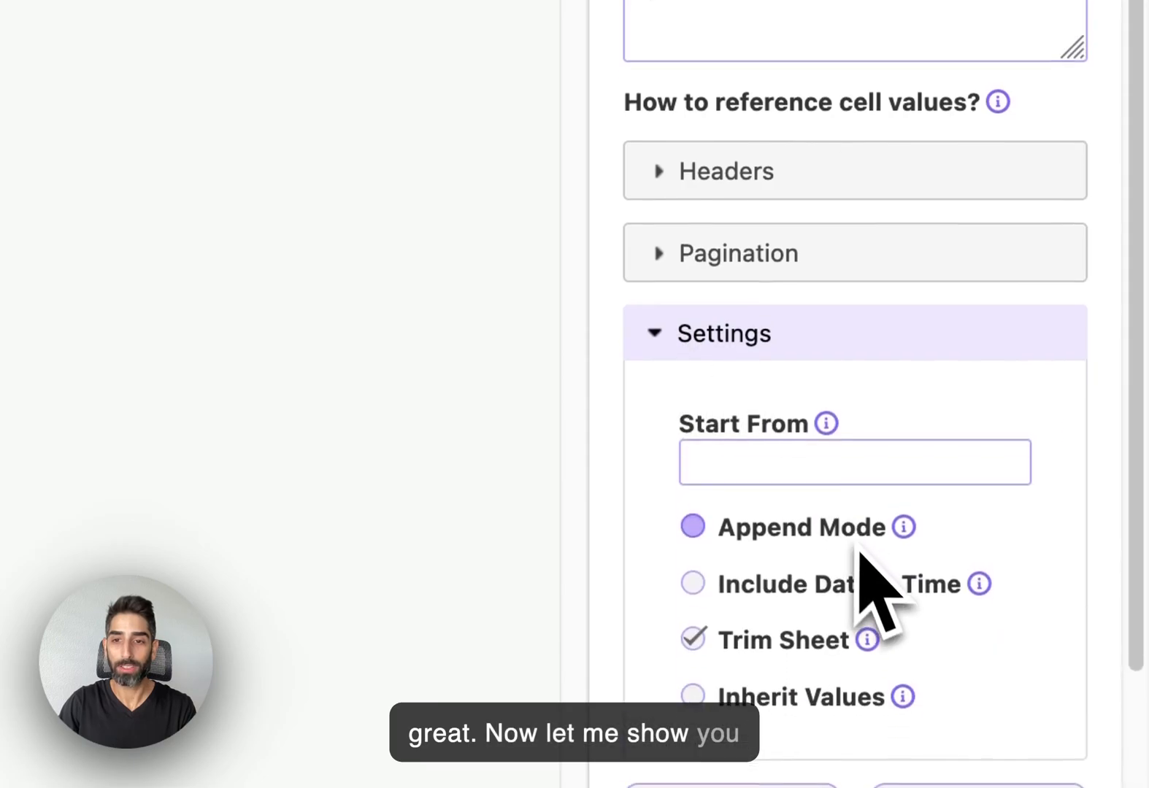
scroll(868, 562, "down", 3)
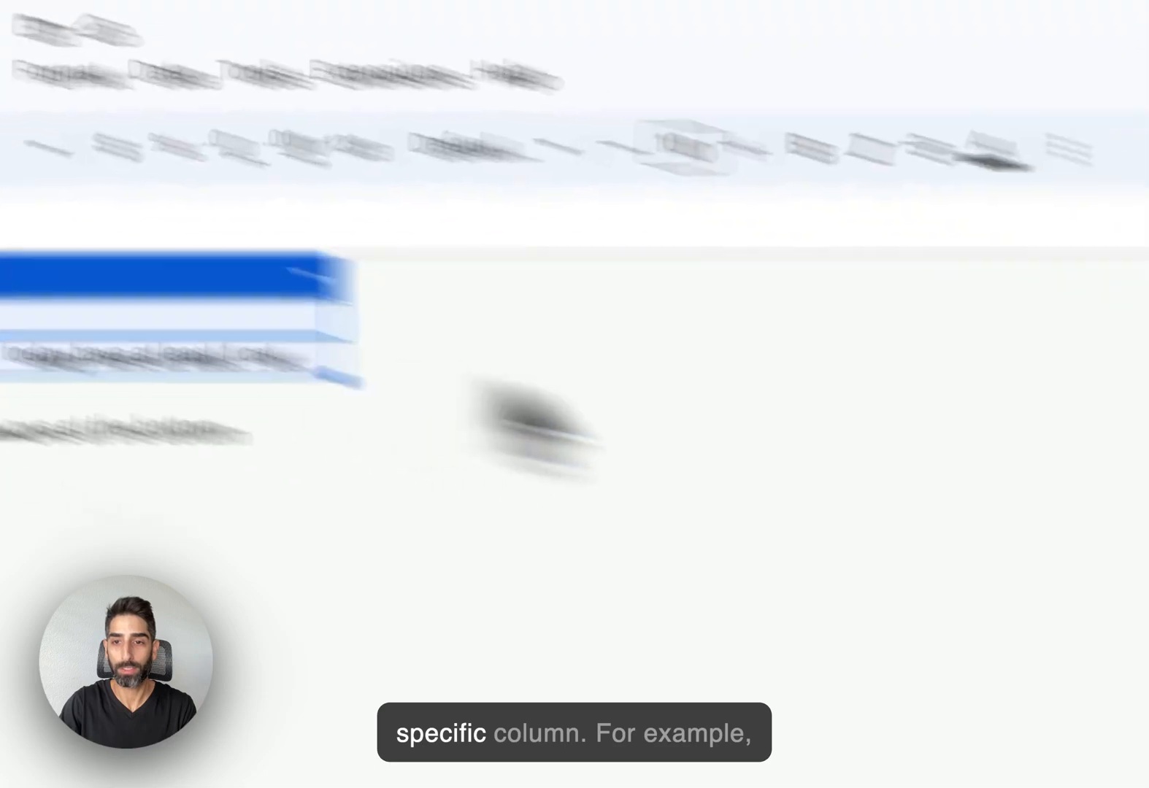
left_click_drag(825, 437, 750, 439)
key("BackSpace")
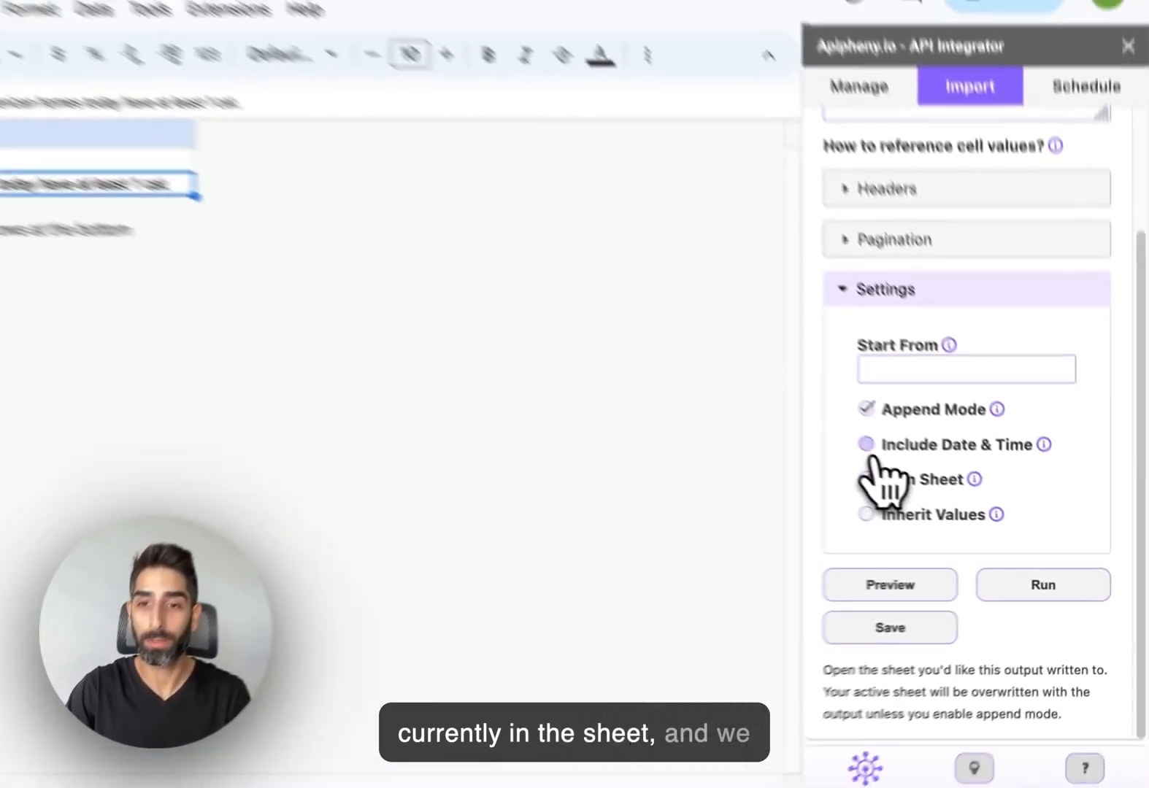
left_click(698, 354)
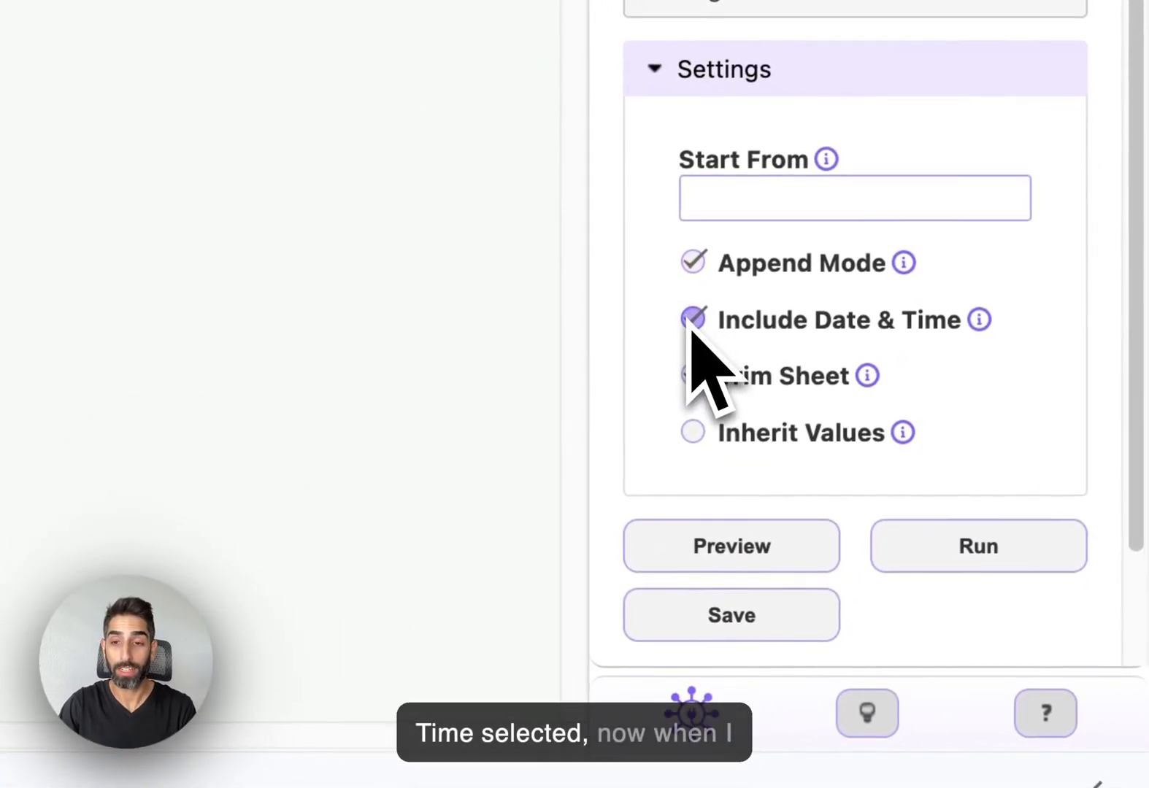
Run the request so its results are appended to the sheet, and inspect the Date column and row 3.
left_click(971, 546)
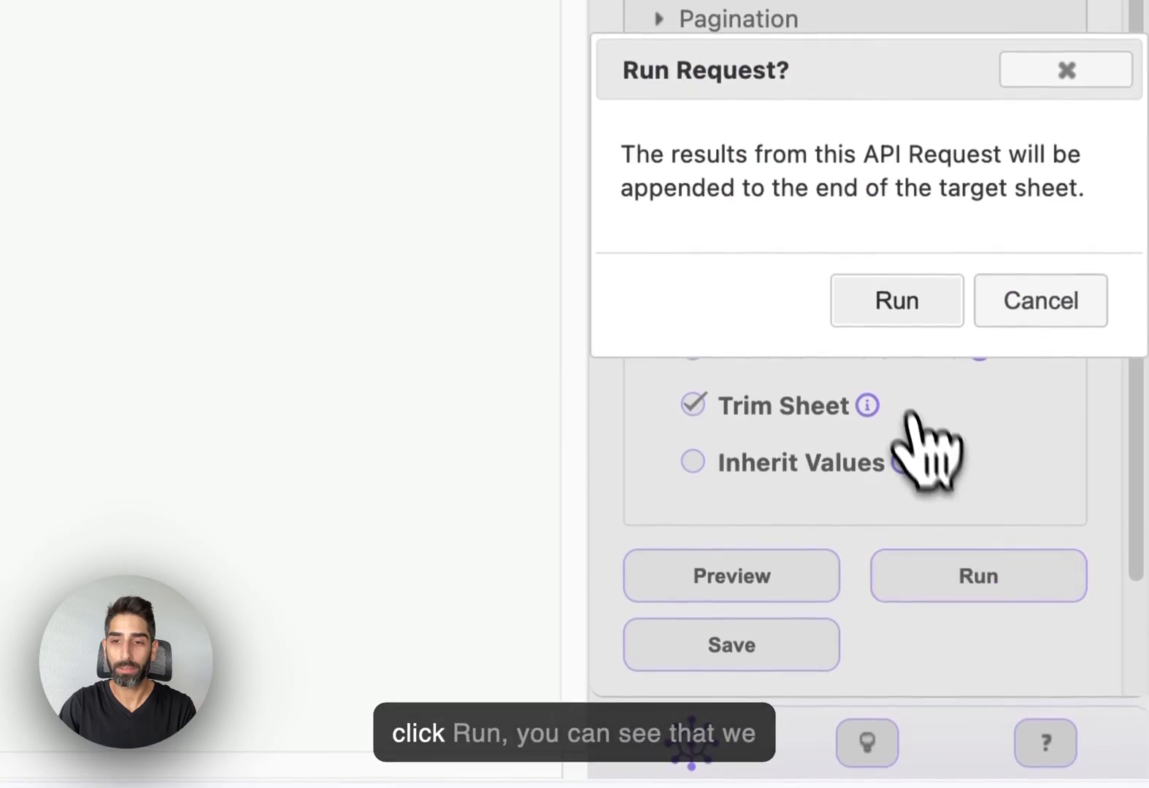
left_click(884, 296)
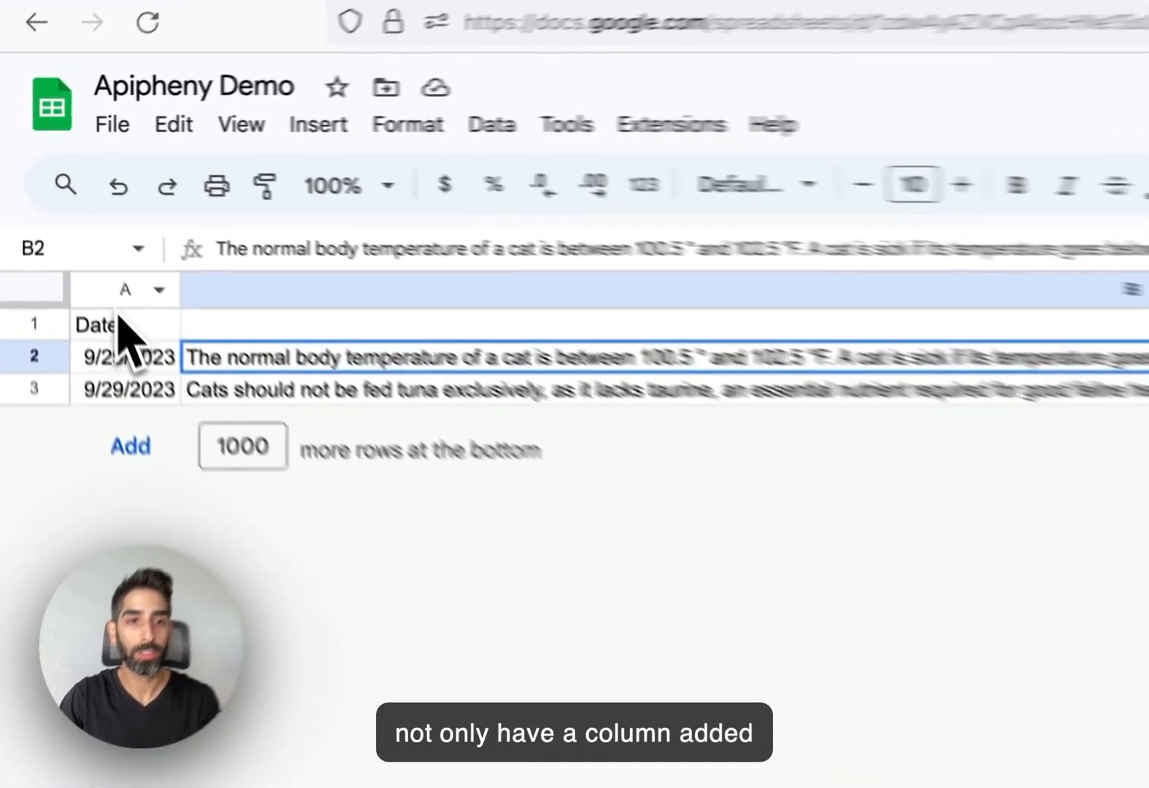
left_click(76, 222)
left_click(73, 283)
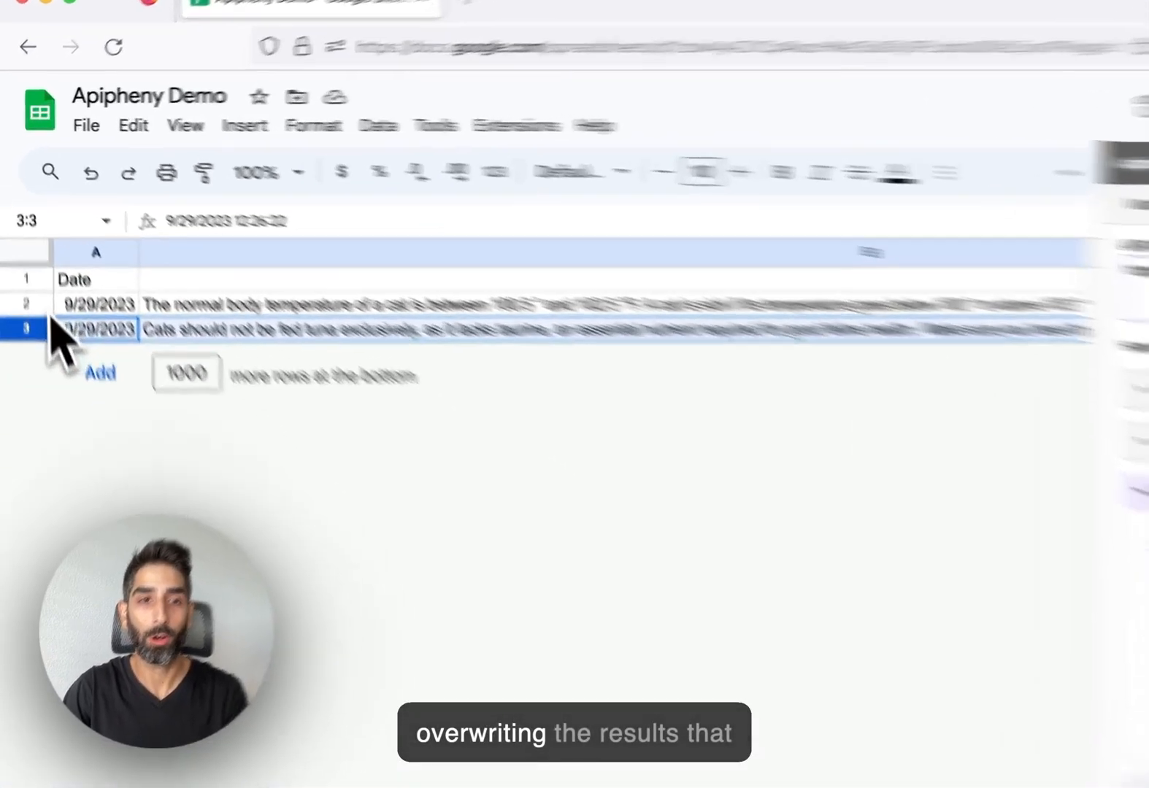
Select row 2 of the imported results and widen column A.
left_click(22, 262)
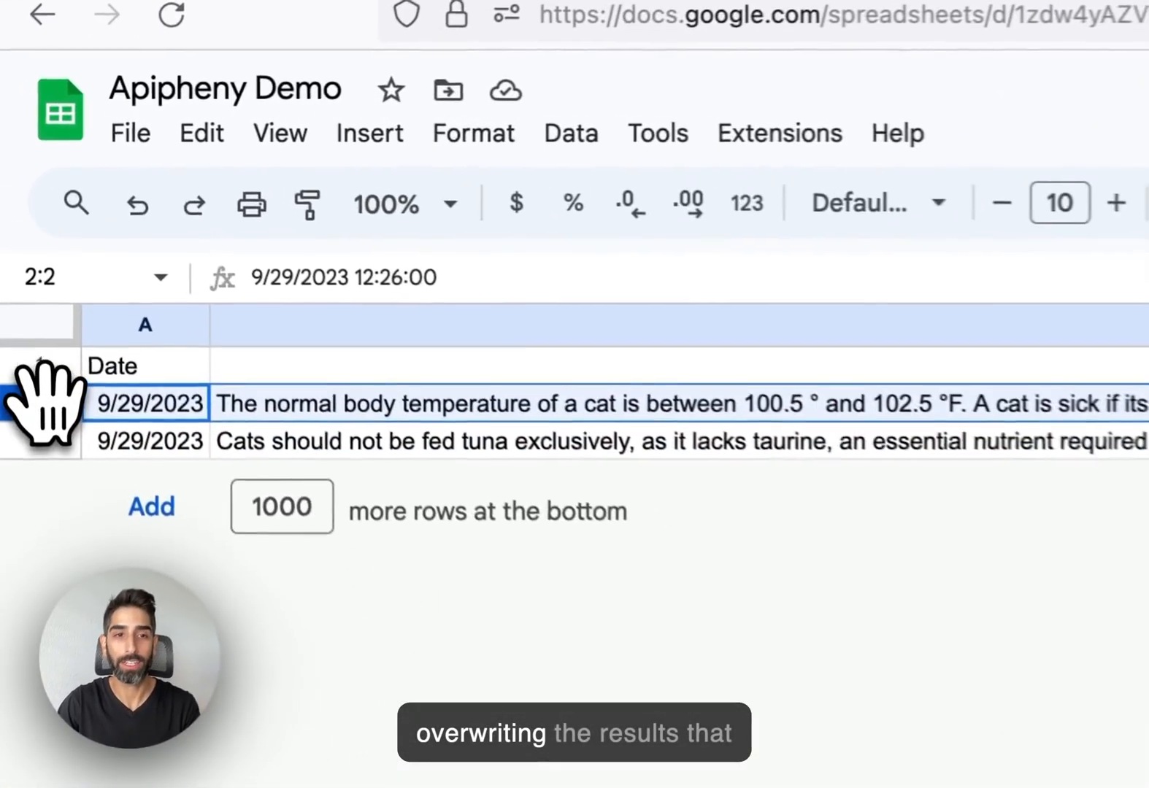
left_click_drag(219, 334, 361, 335)
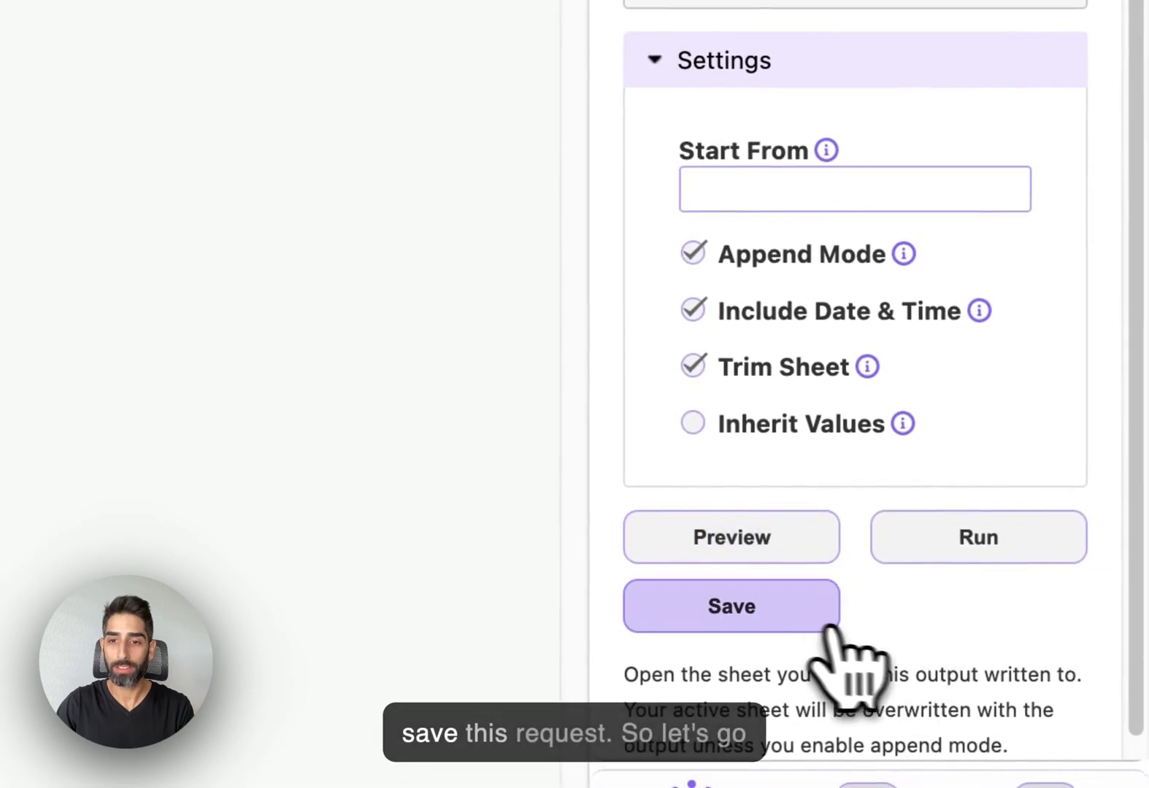
Save the configured import request under the name Cat Fact API.
left_click(748, 619)
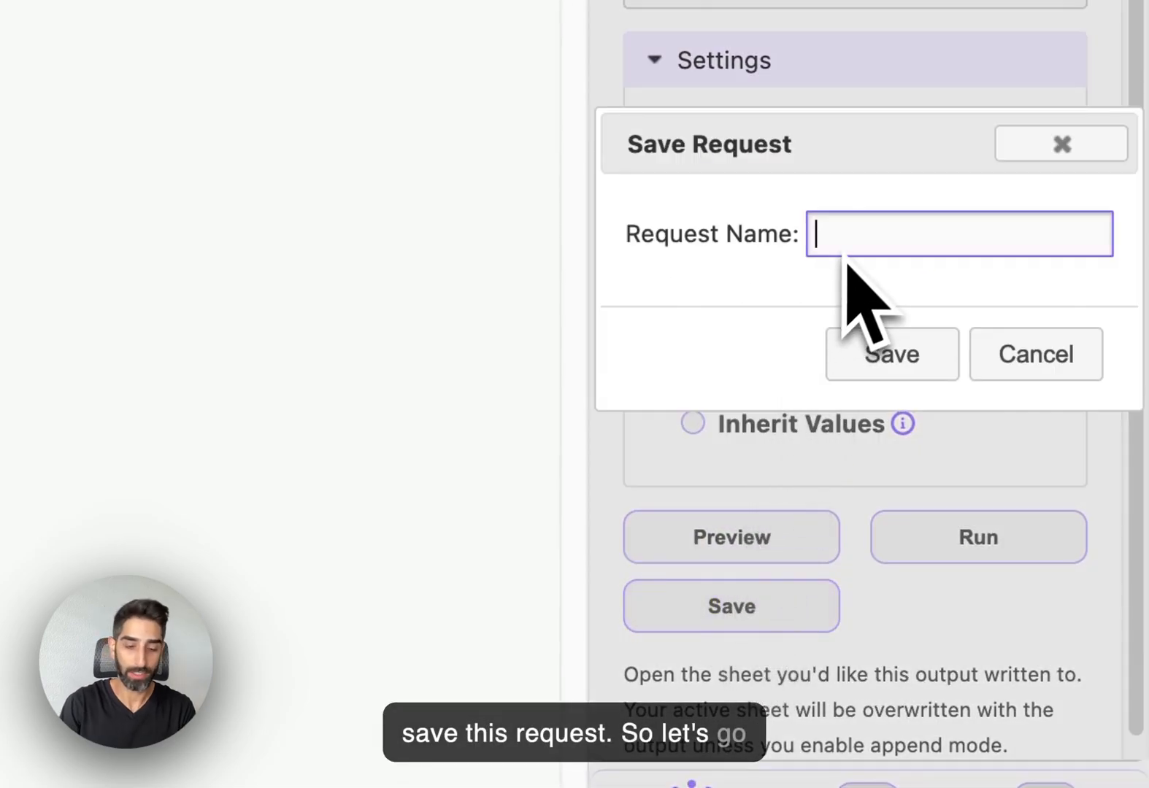
type("Cat Fact API")
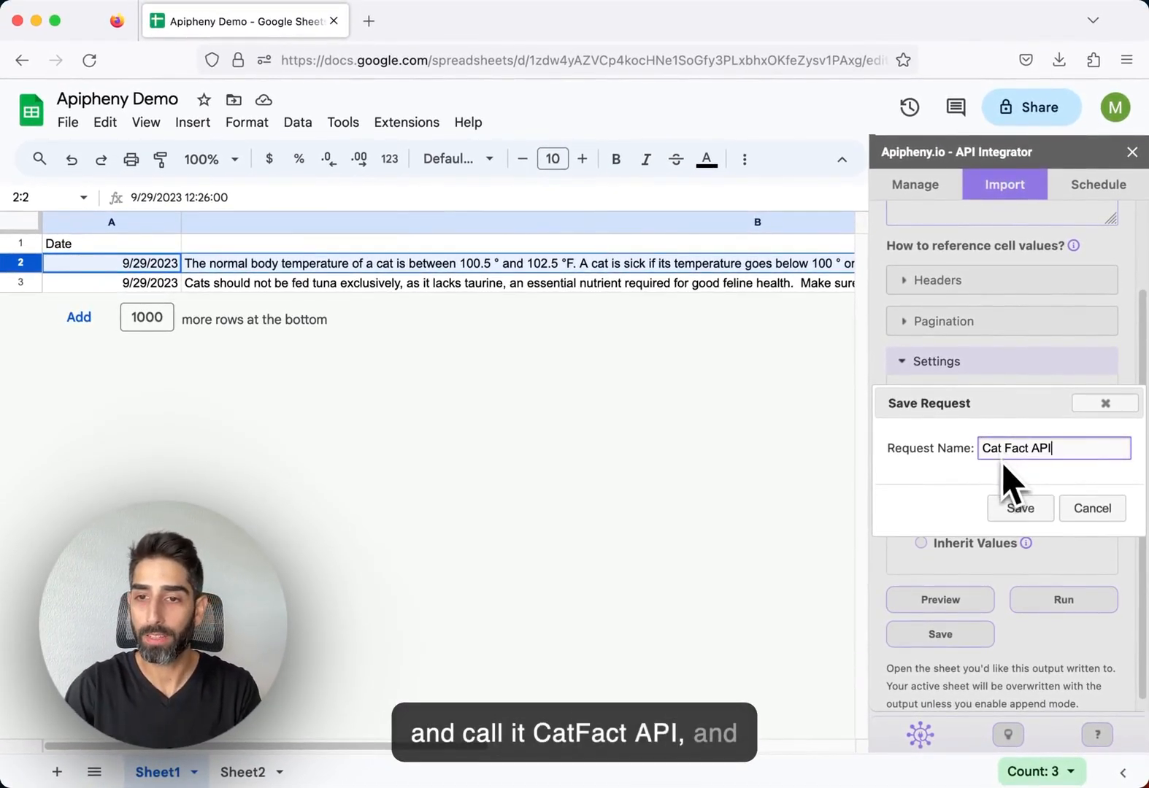
left_click(1021, 508)
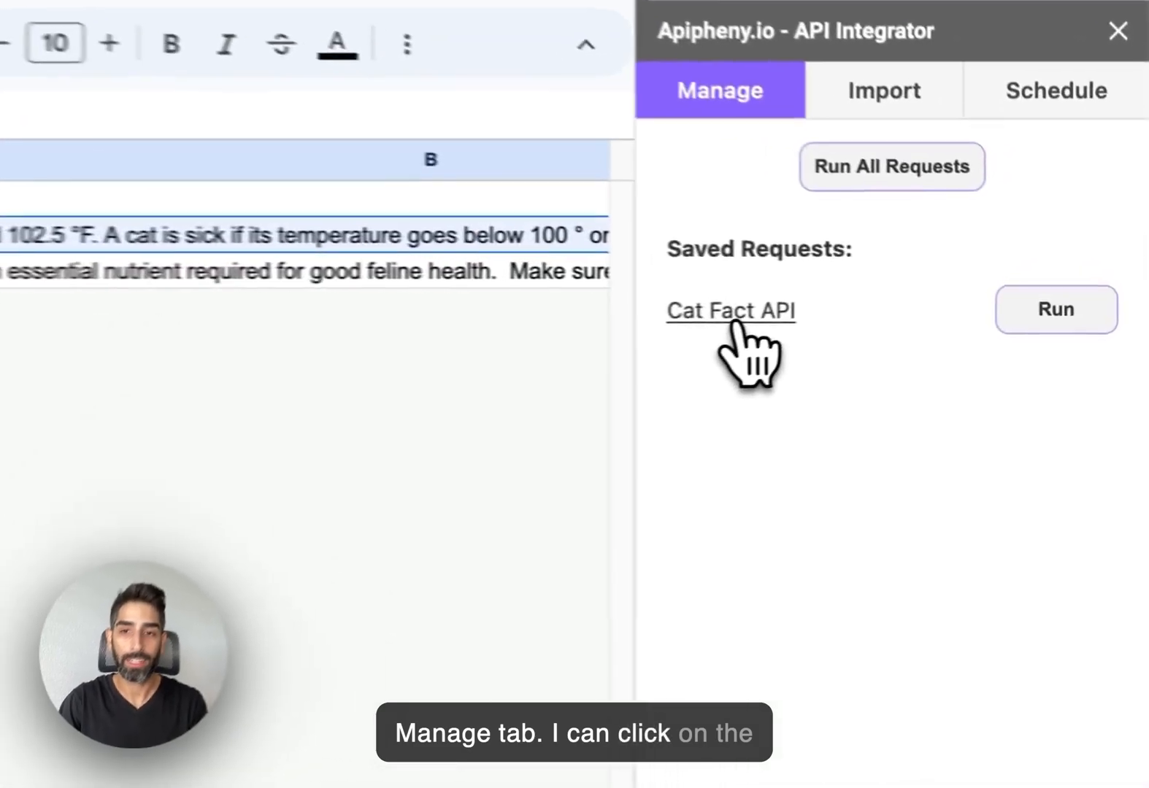
Review the editable URL and options of the saved Cat Fact API request, then return to the list of saved requests.
left_click(918, 305)
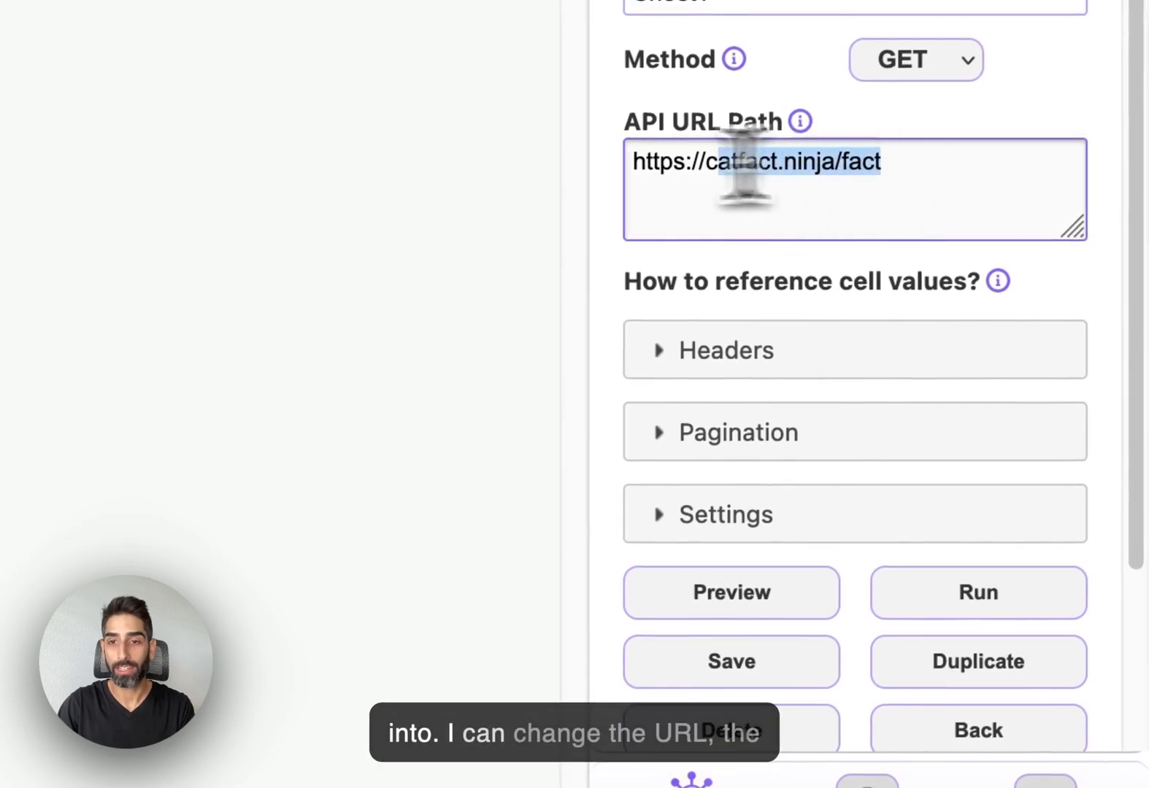
scroll(730, 205, "down", 3)
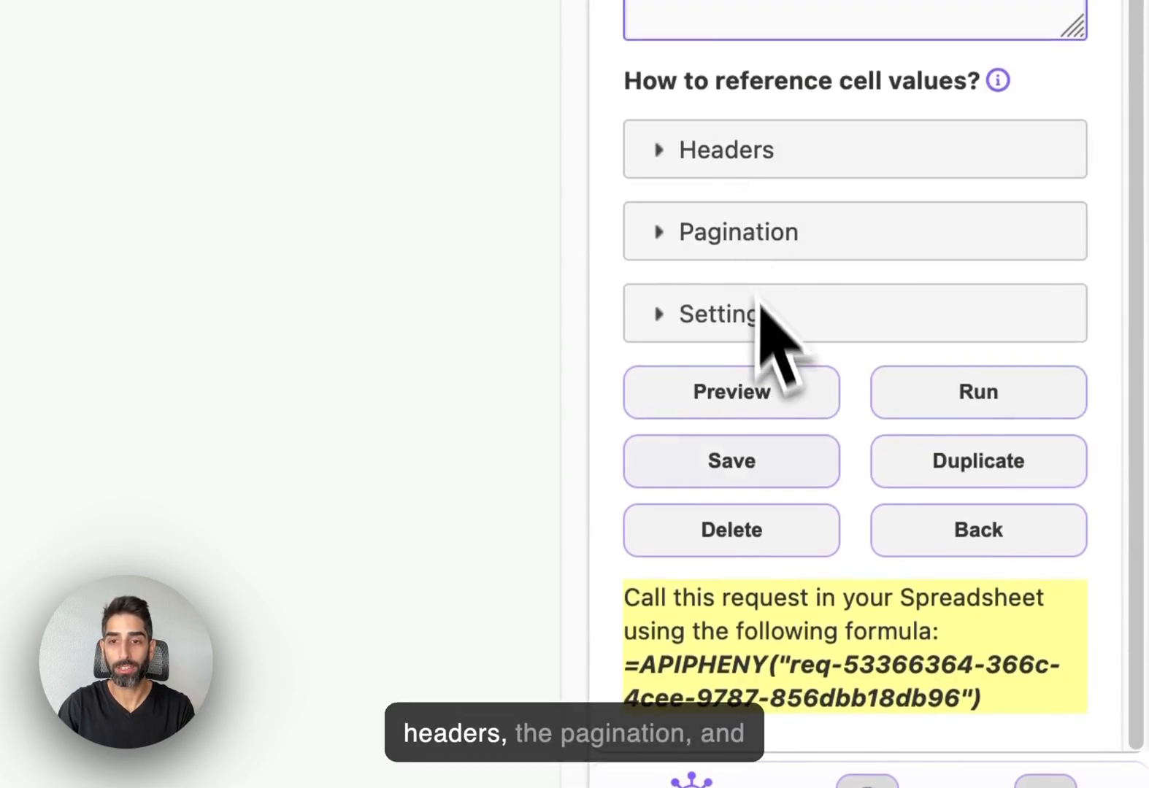
left_click(788, 475)
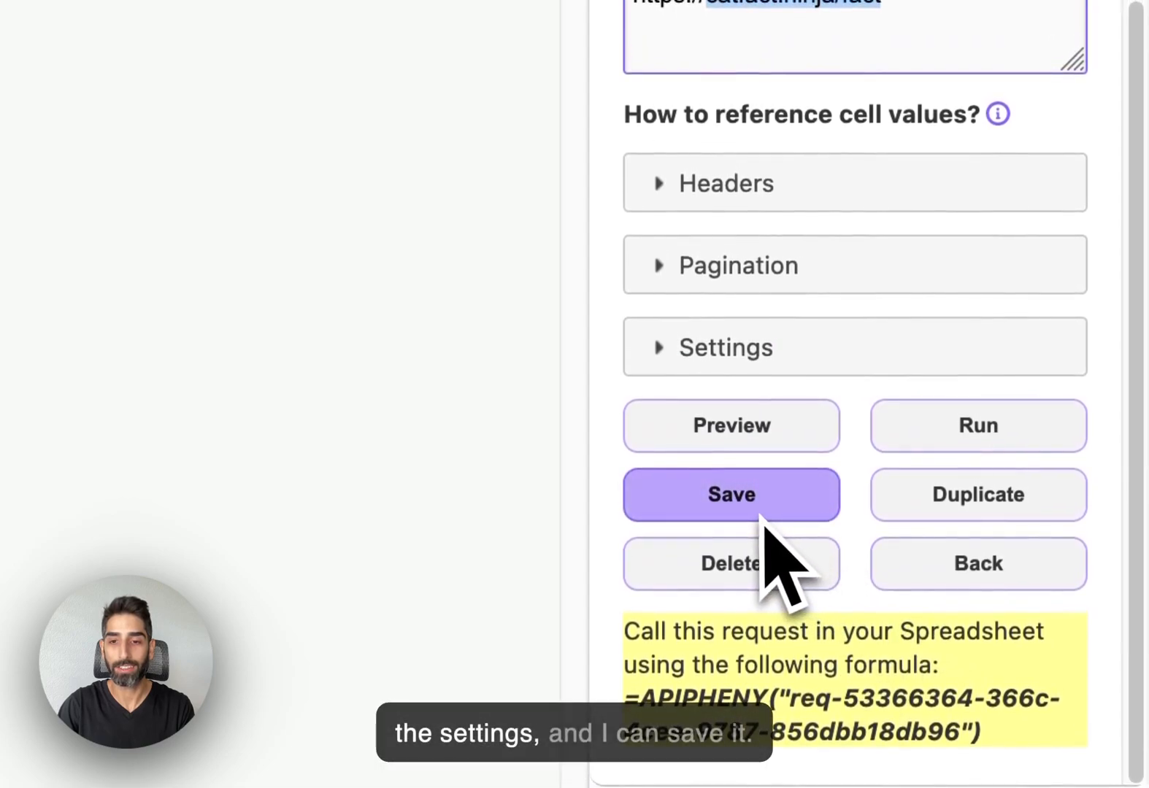
left_click(957, 584)
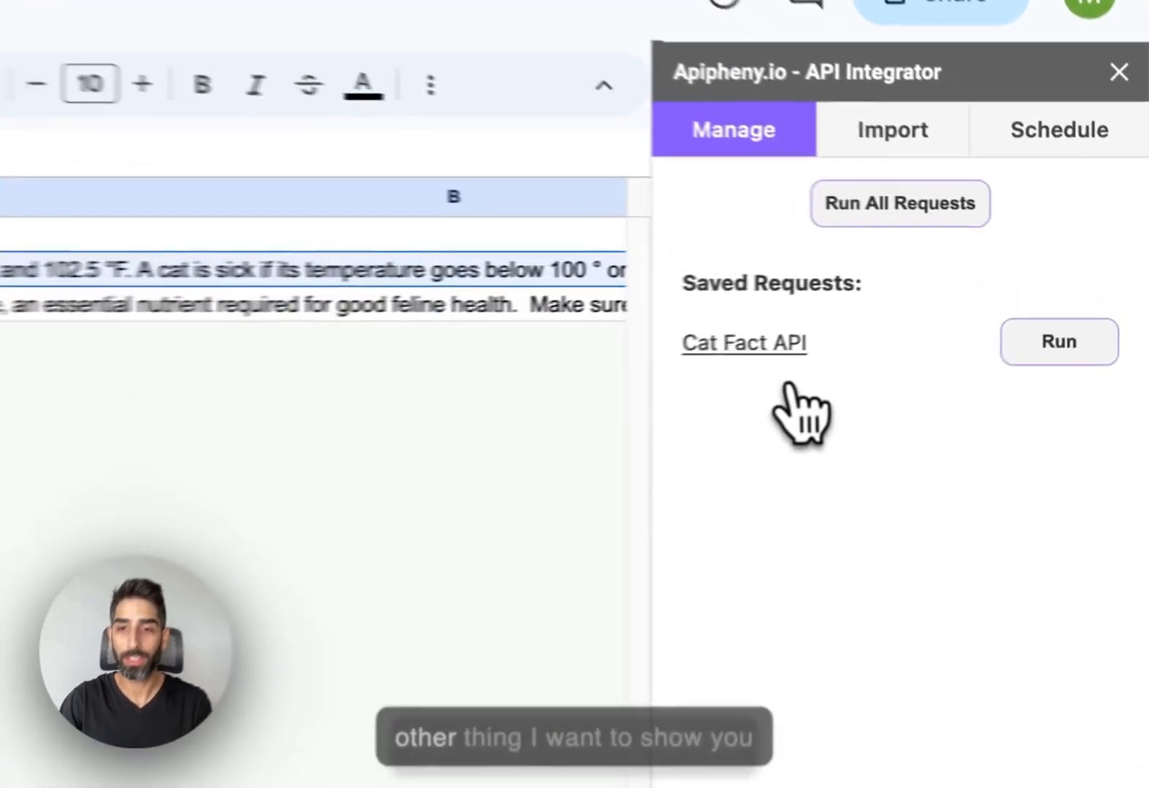
Reopen the saved Cat Fact API request and copy its custom APIPHENY formula for use in a new sheet.
left_click(946, 321)
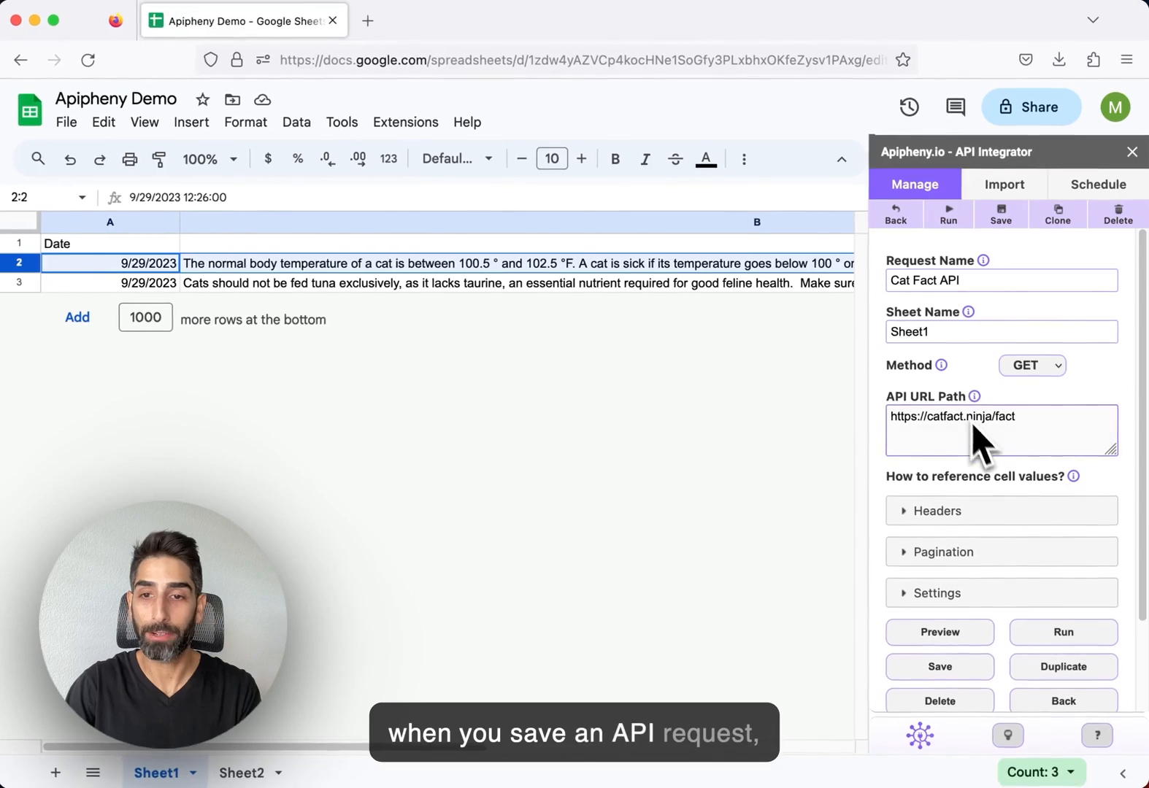
scroll(986, 460, "down", 3)
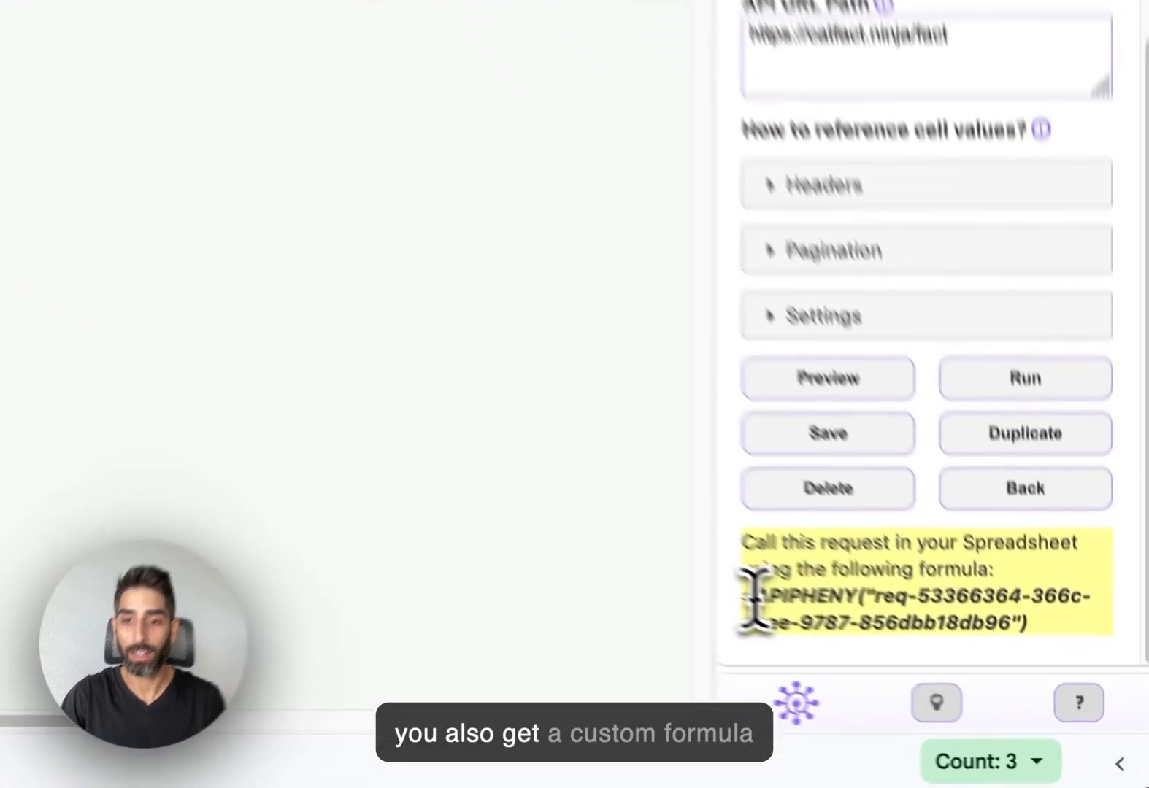
triple_click(903, 607)
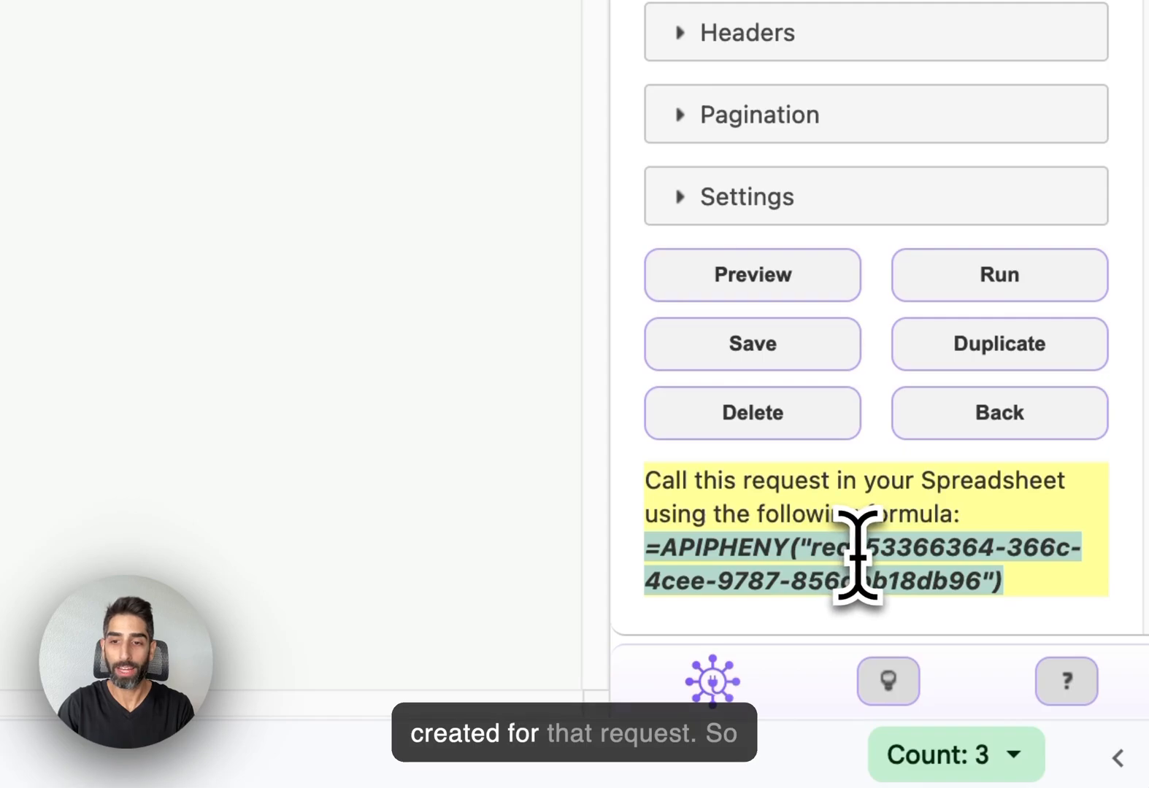
scroll(859, 559, "up", 1)
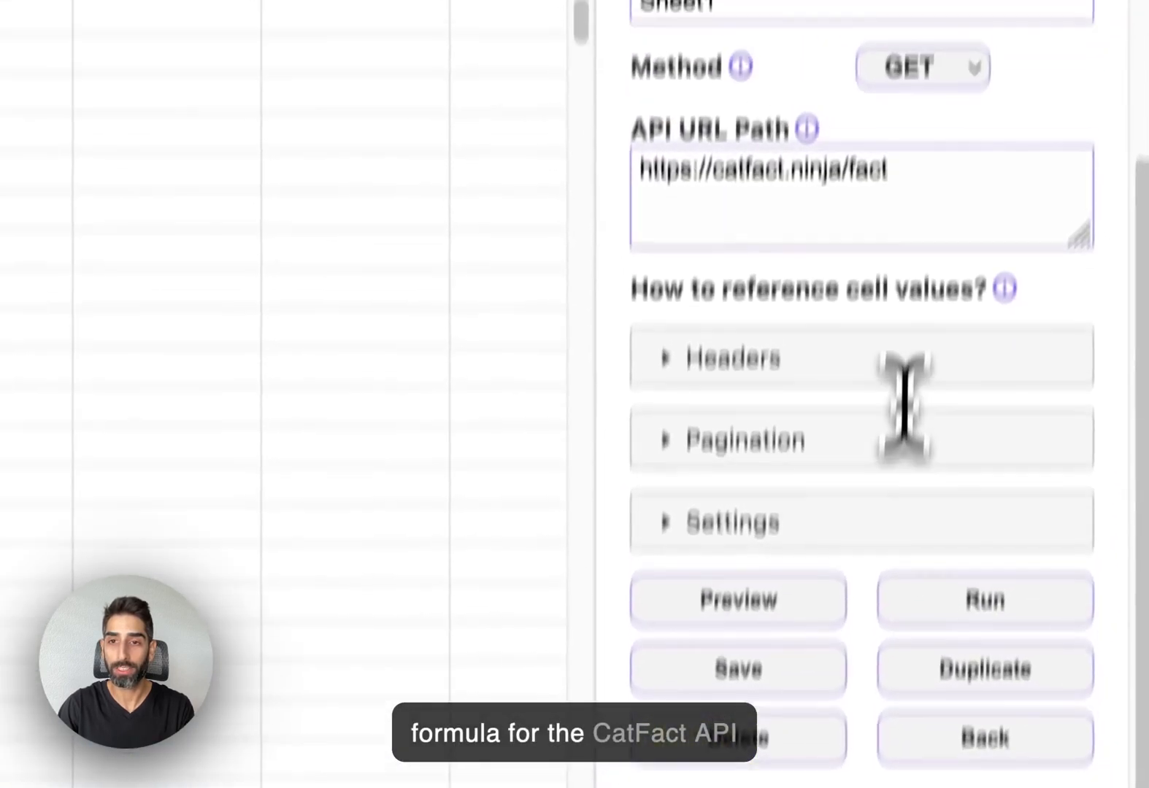
left_click_drag(887, 169, 657, 174)
scroll(702, 200, "up", 3)
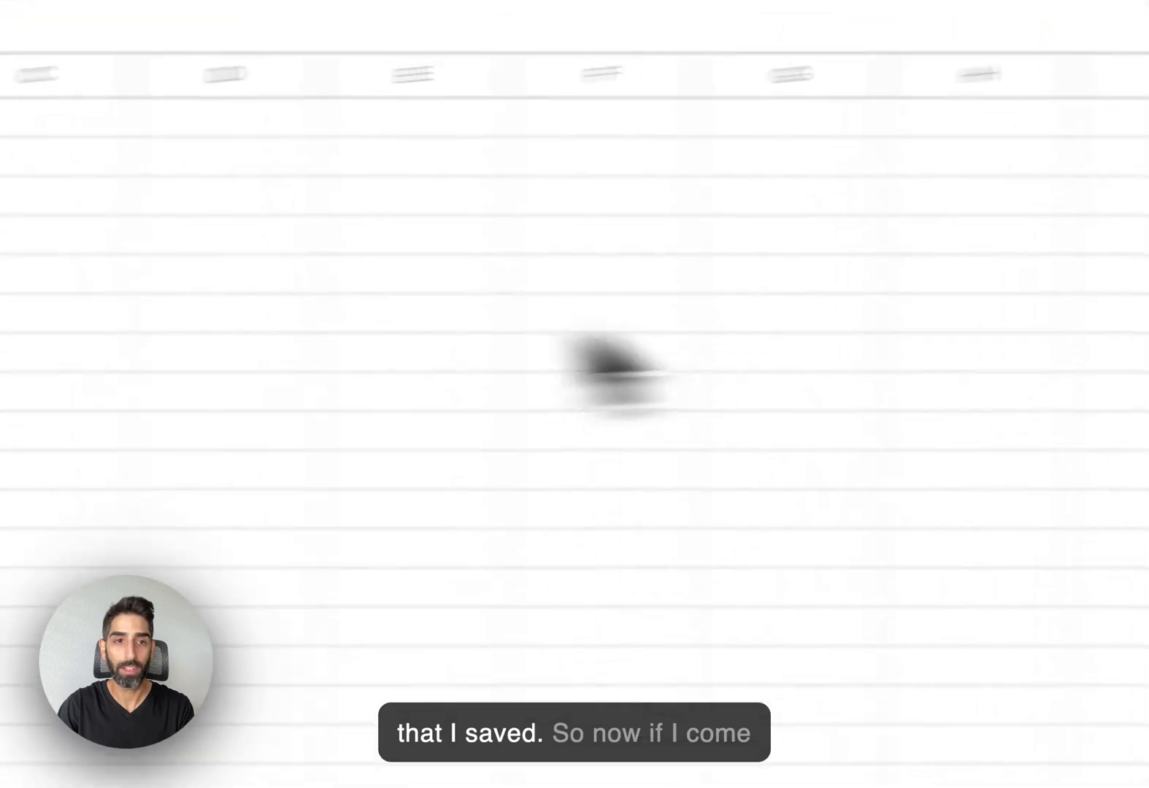
Paste the copied APIPHENY formula into cell B6 of Sheet3, then select cell A1.
left_click(226, 292)
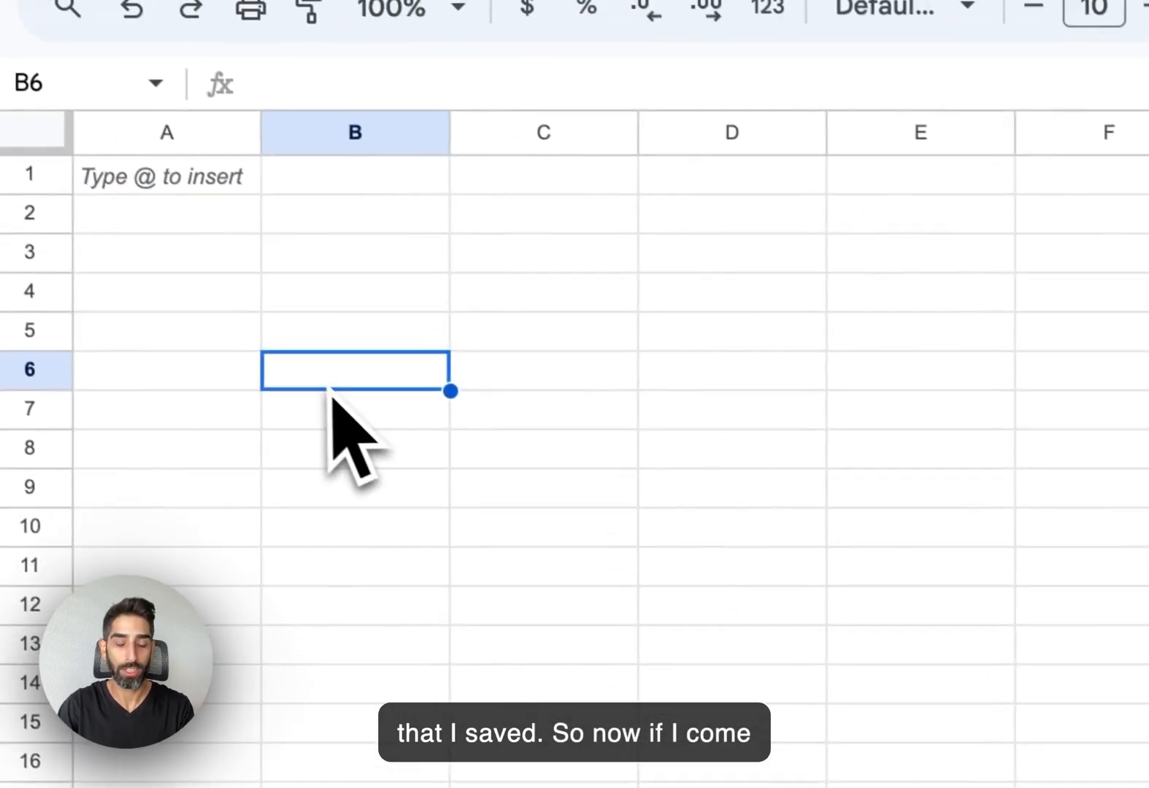
key("ctrl+v")
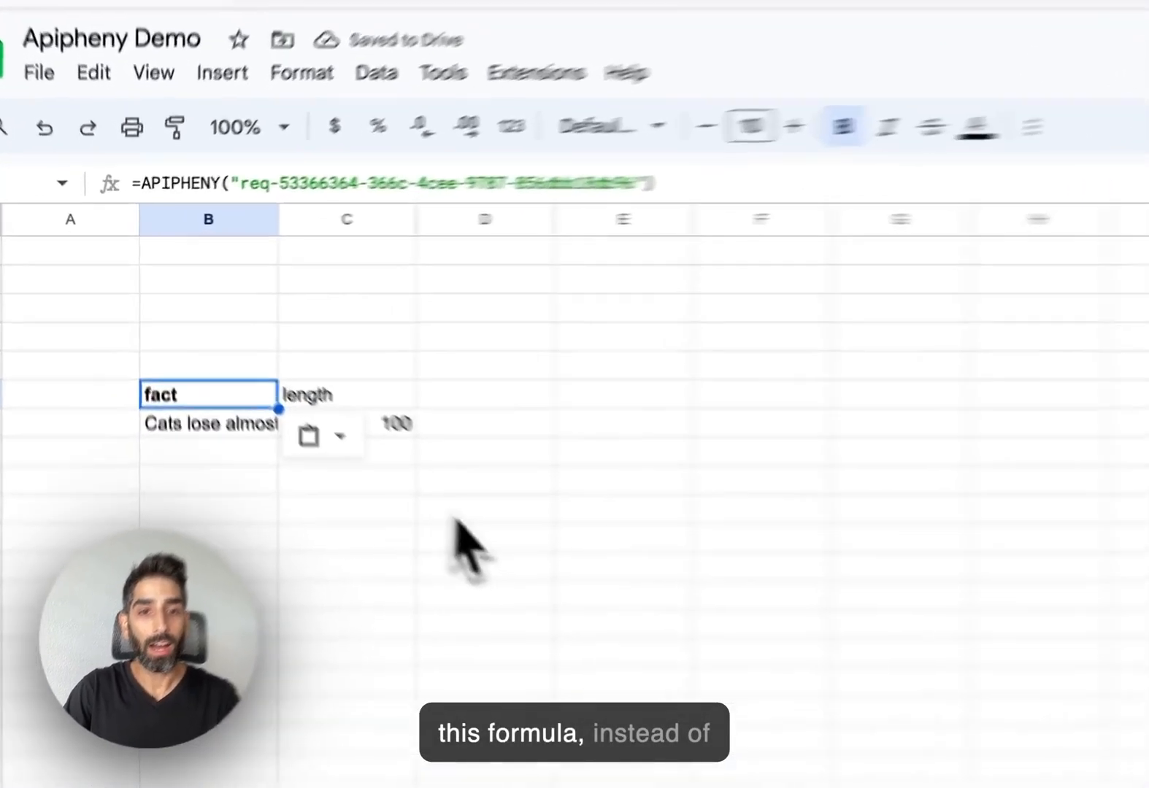
left_click(371, 419)
left_click(165, 462)
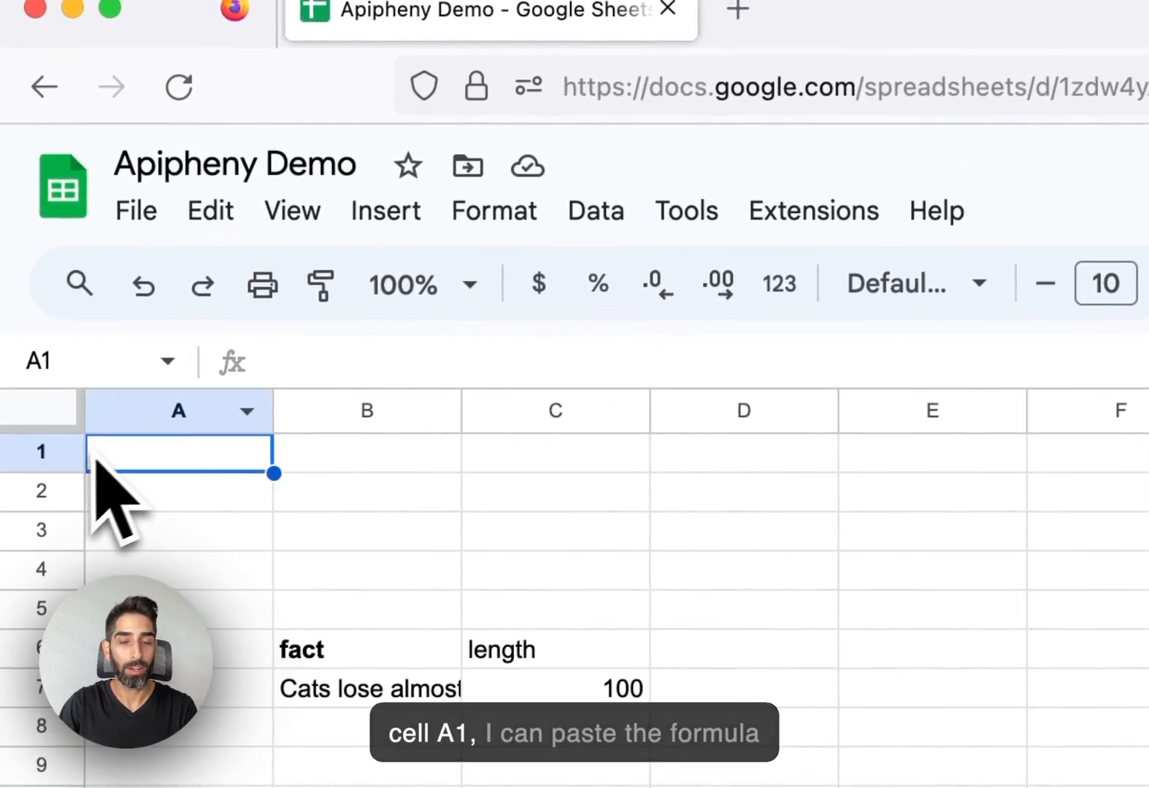
Paste the same APIPHENY formula into cells E11 and C19 of Sheet3.
left_click(890, 615)
key("ctrl+v")
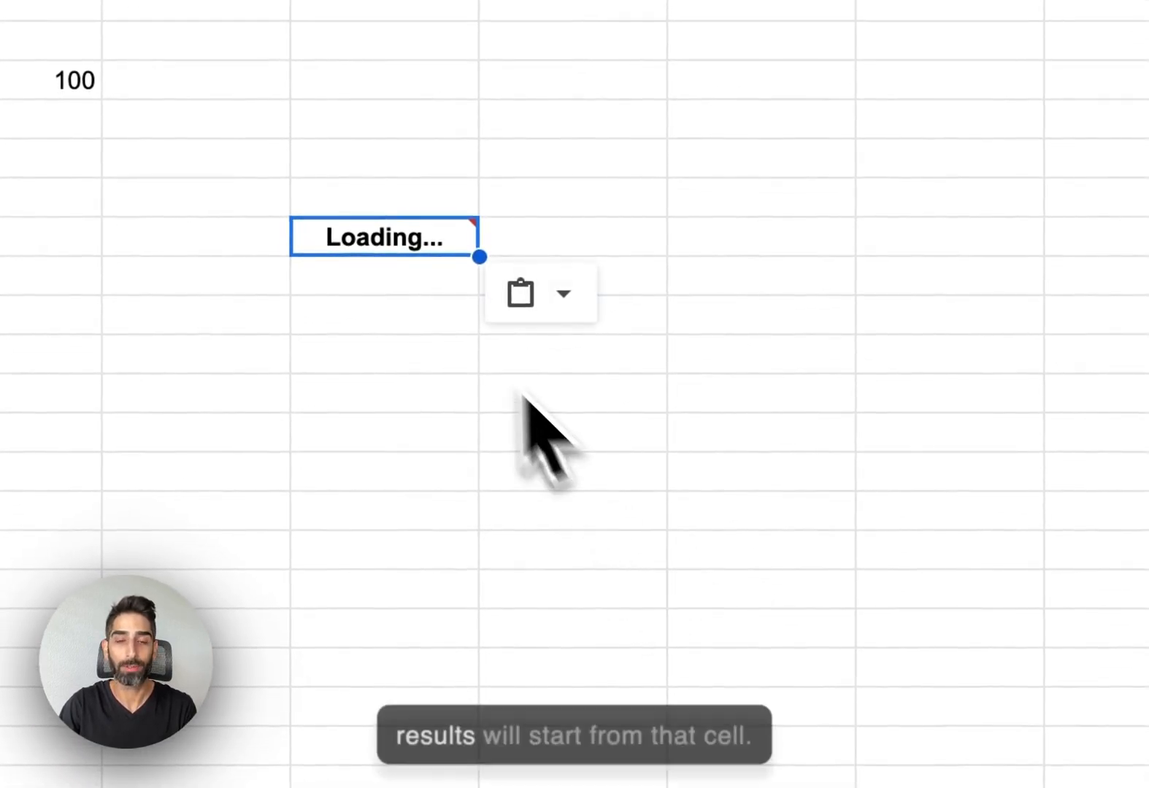
left_click(81, 549)
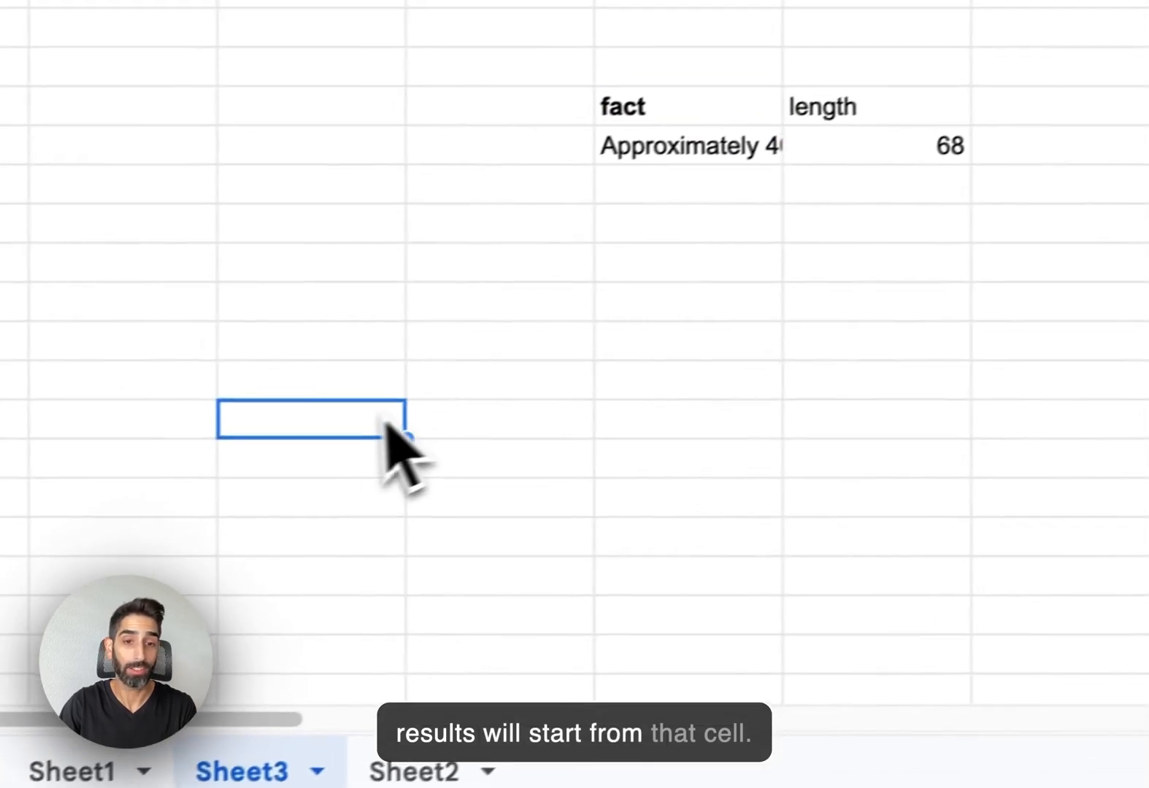
key("ctrl+v")
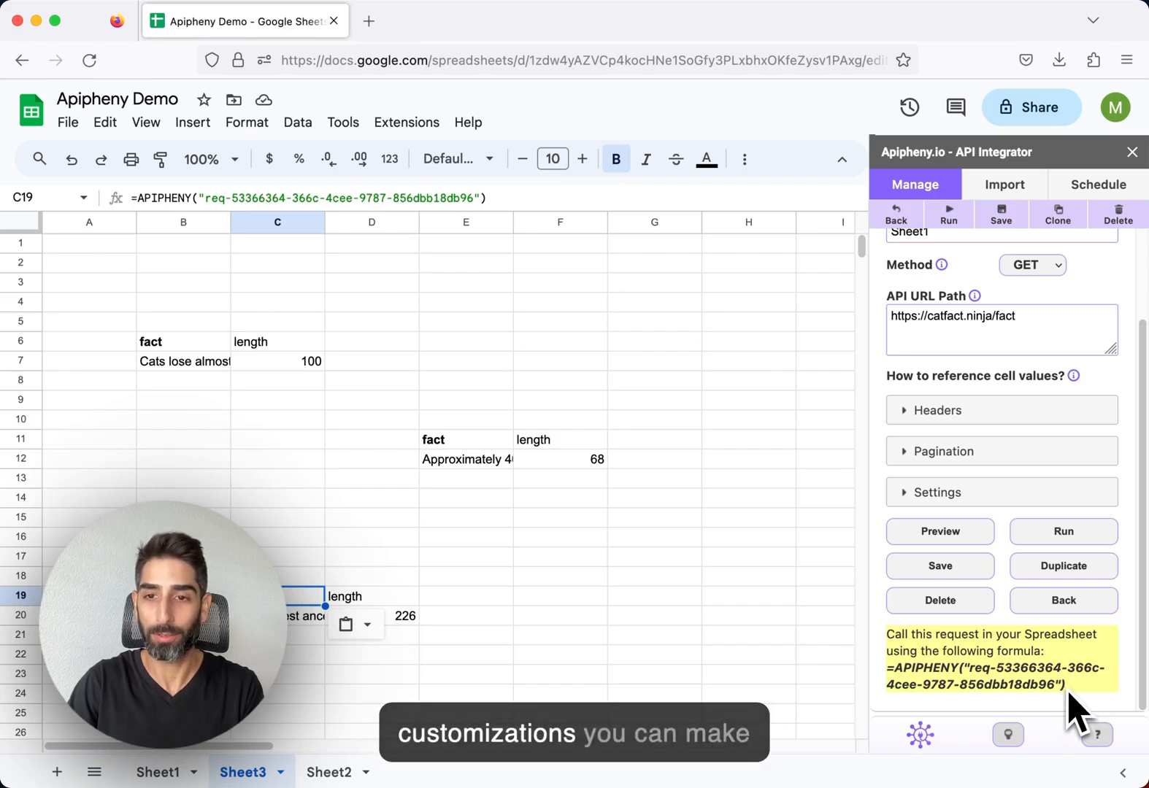
Leave the Cat Fact API request's details and start creating a new scheduled request.
scroll(1068, 706, "up", 3)
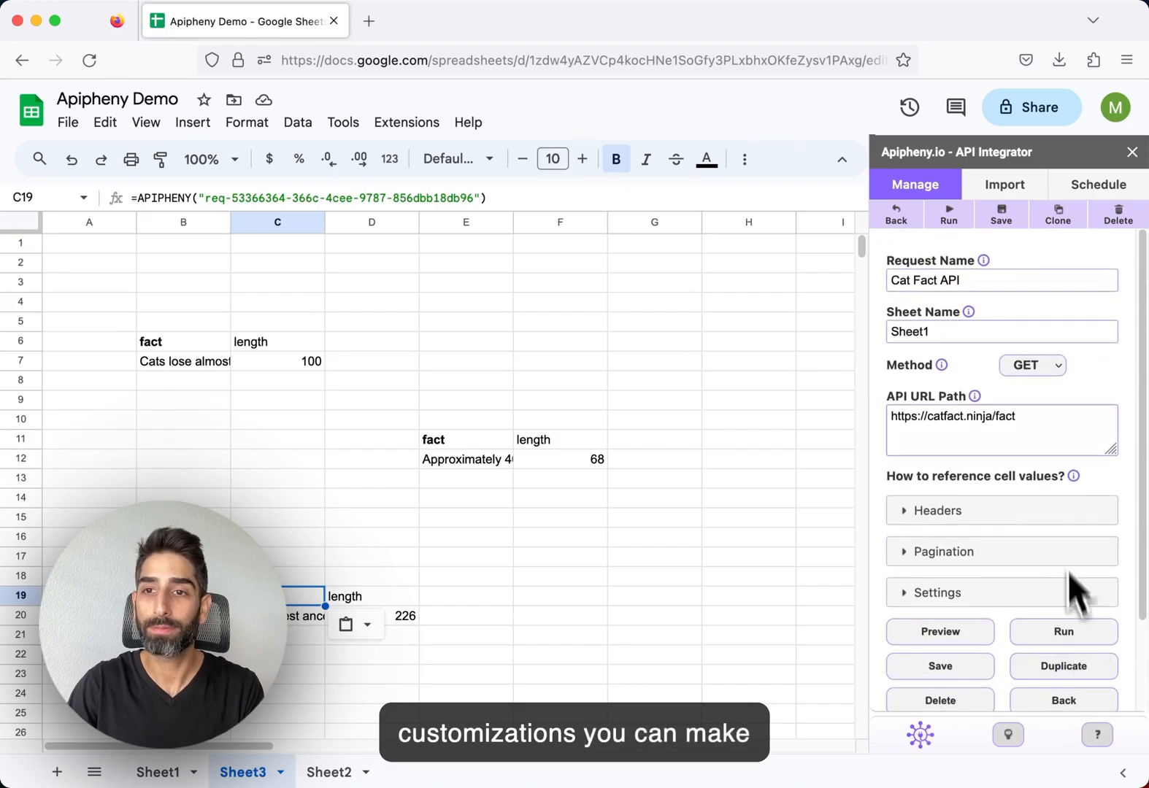
left_click(896, 214)
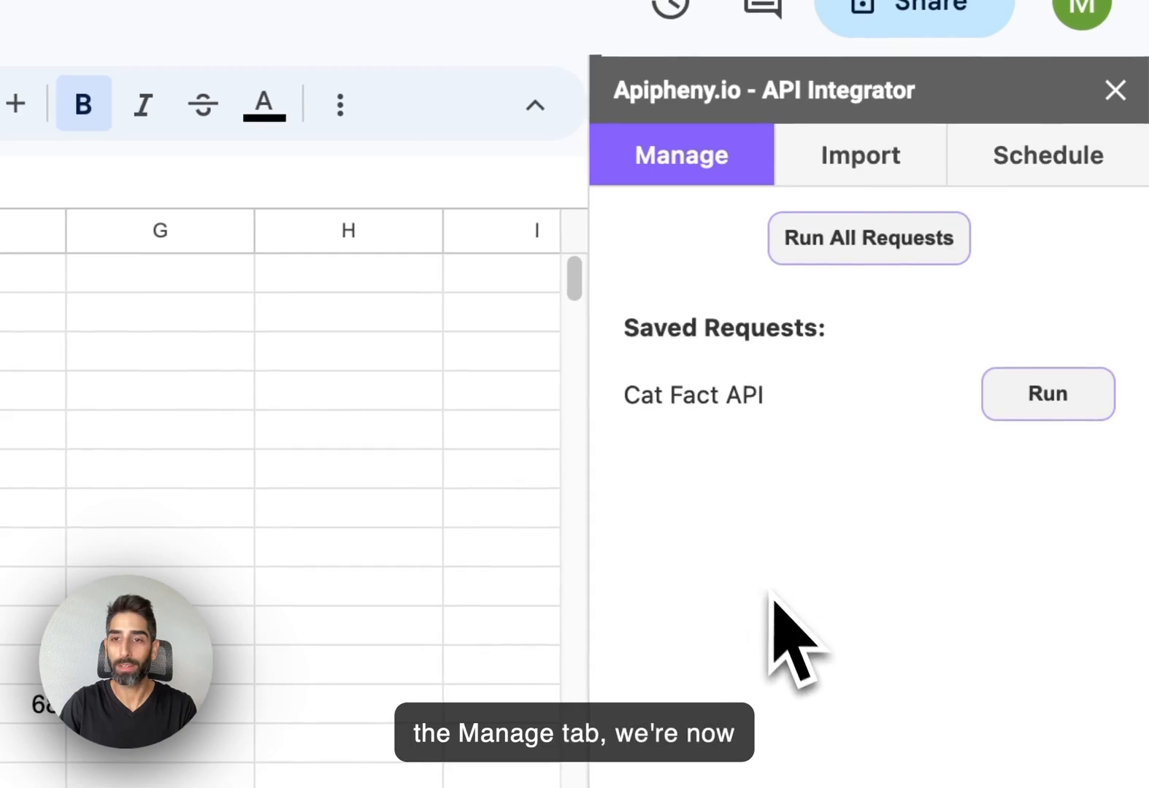
left_click(1057, 165)
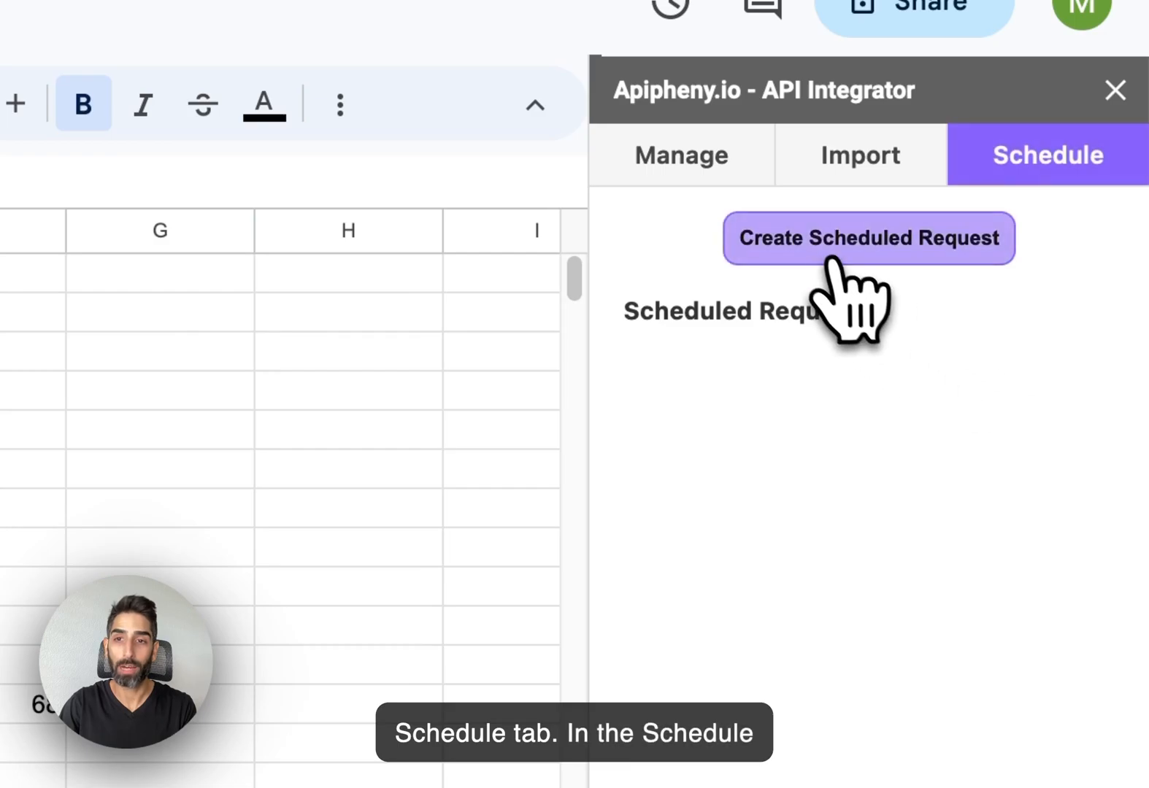
left_click(816, 245)
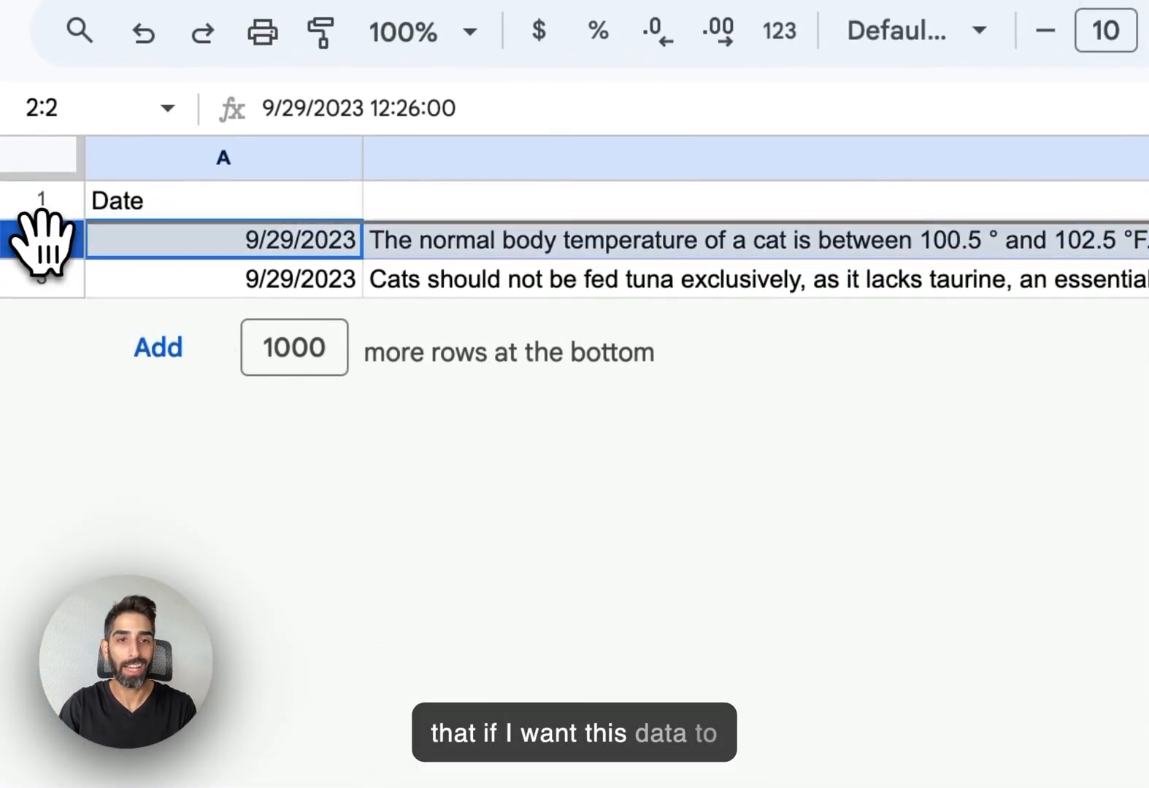
Select cell A3 on Sheet1 and look through the frequency options for the scheduled request without changing them.
left_click(204, 256)
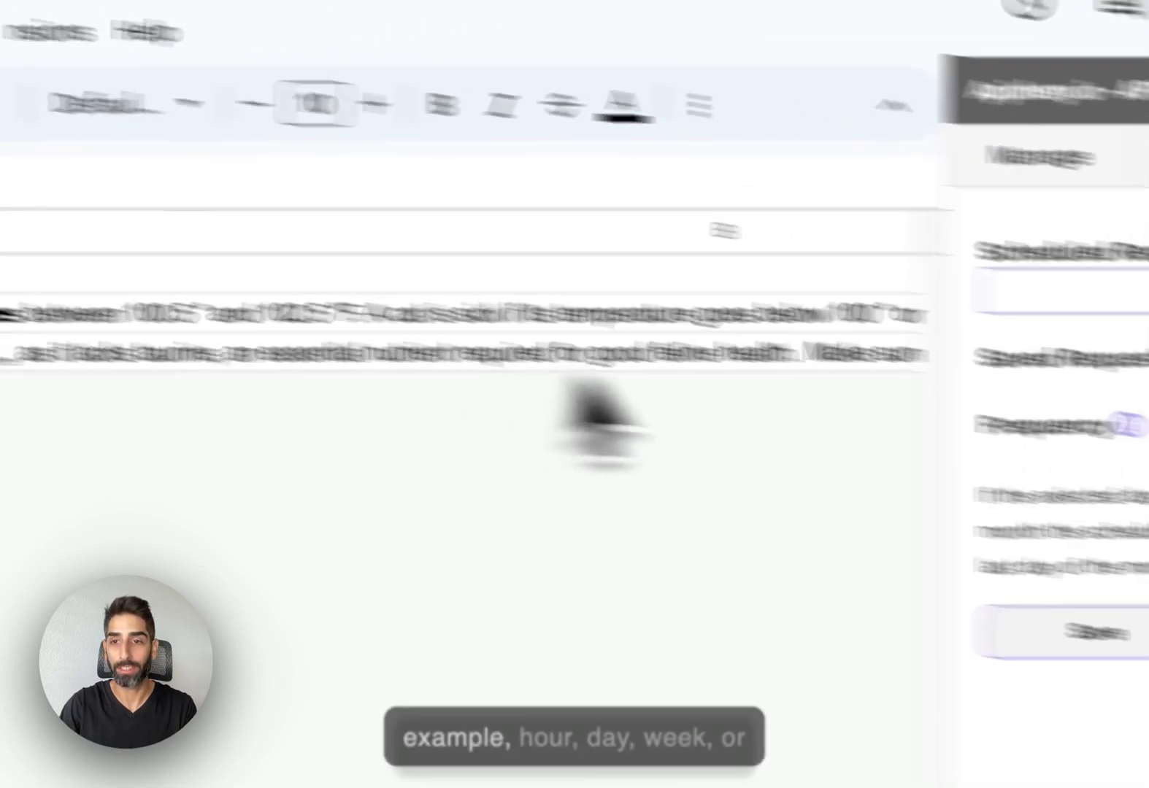
left_click(918, 272)
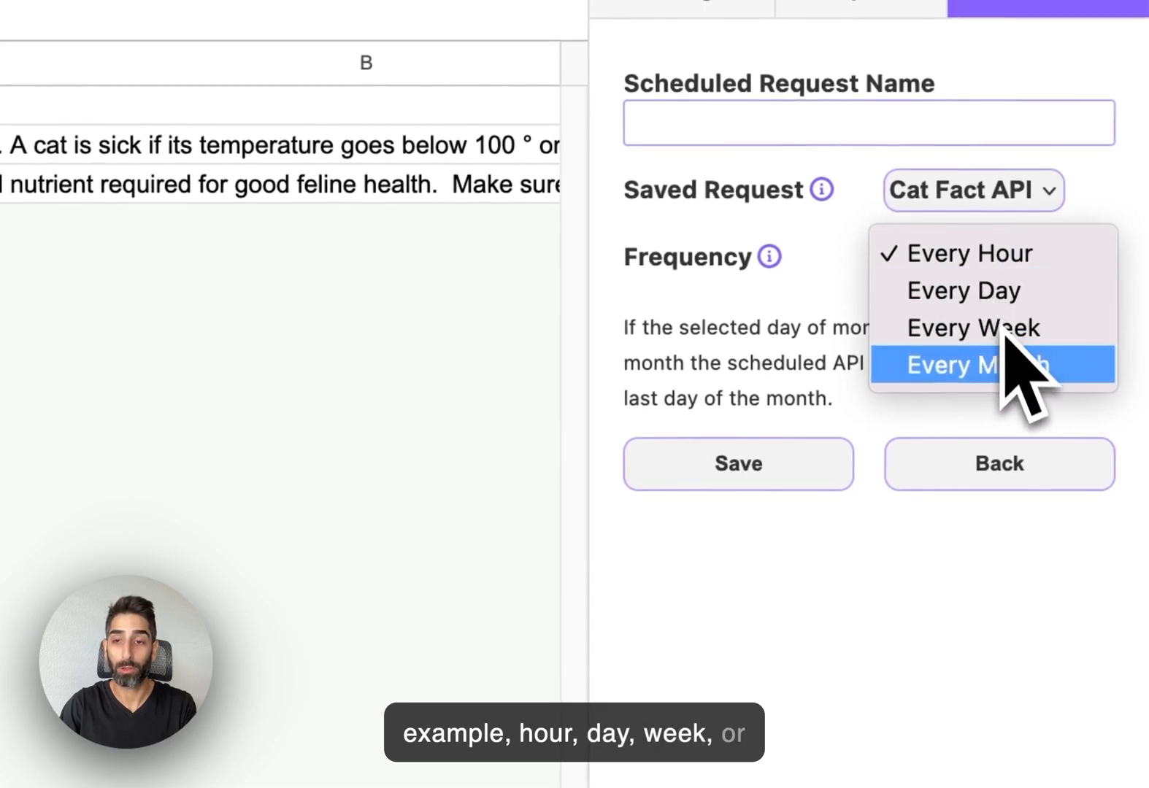
left_click(869, 598)
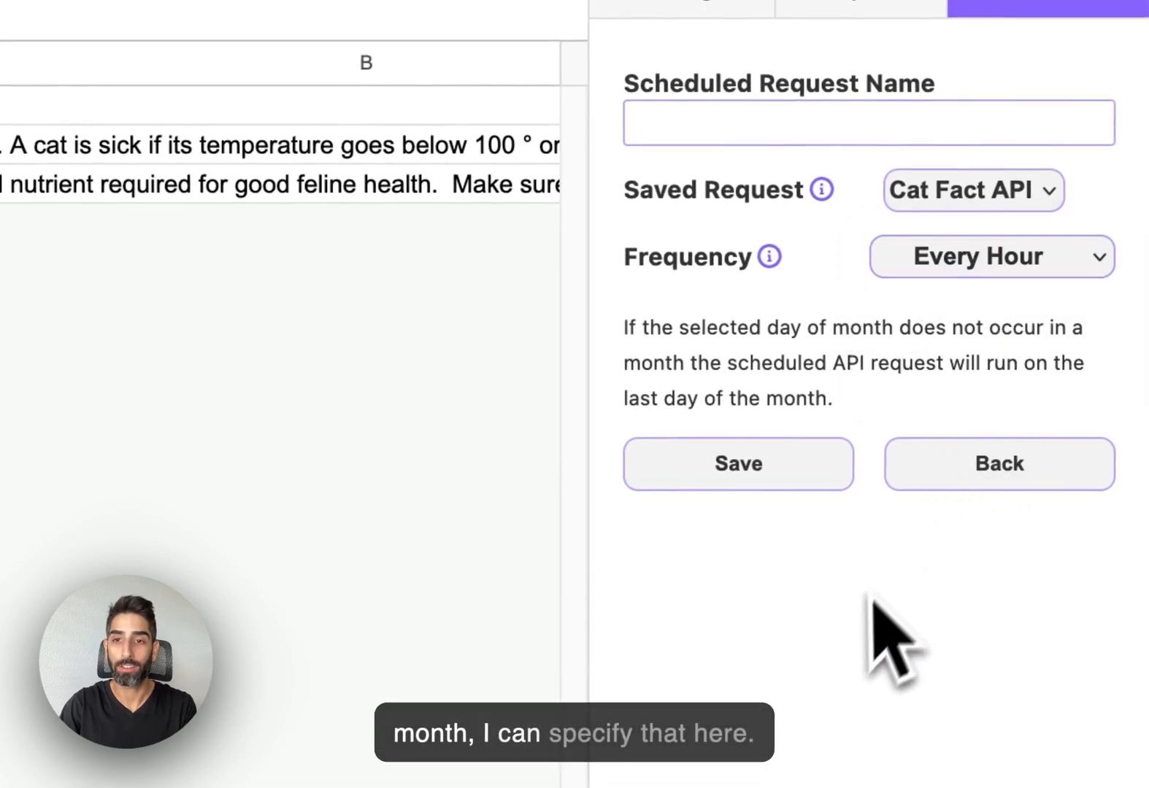
Name the new scheduled request Cat Fact API Scheduled Request.
left_click(800, 135)
type("Cat Fac")
type("t API S")
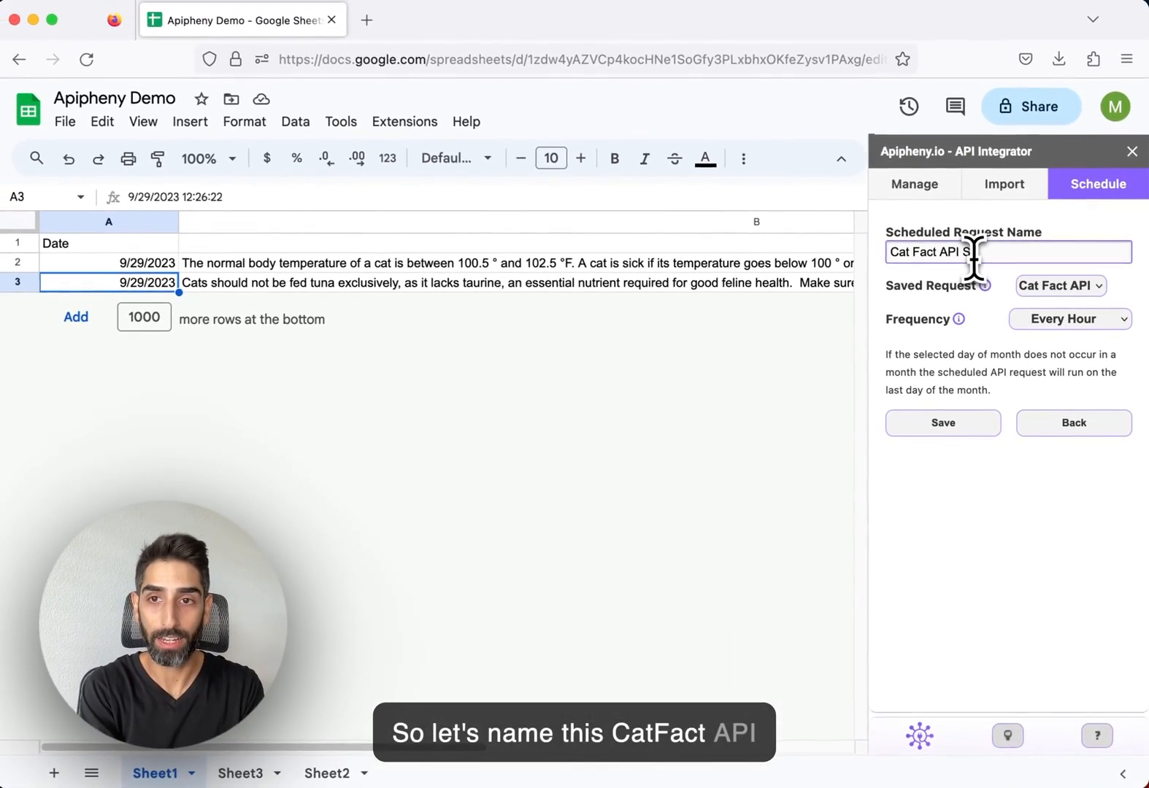
type("cheduled Request")
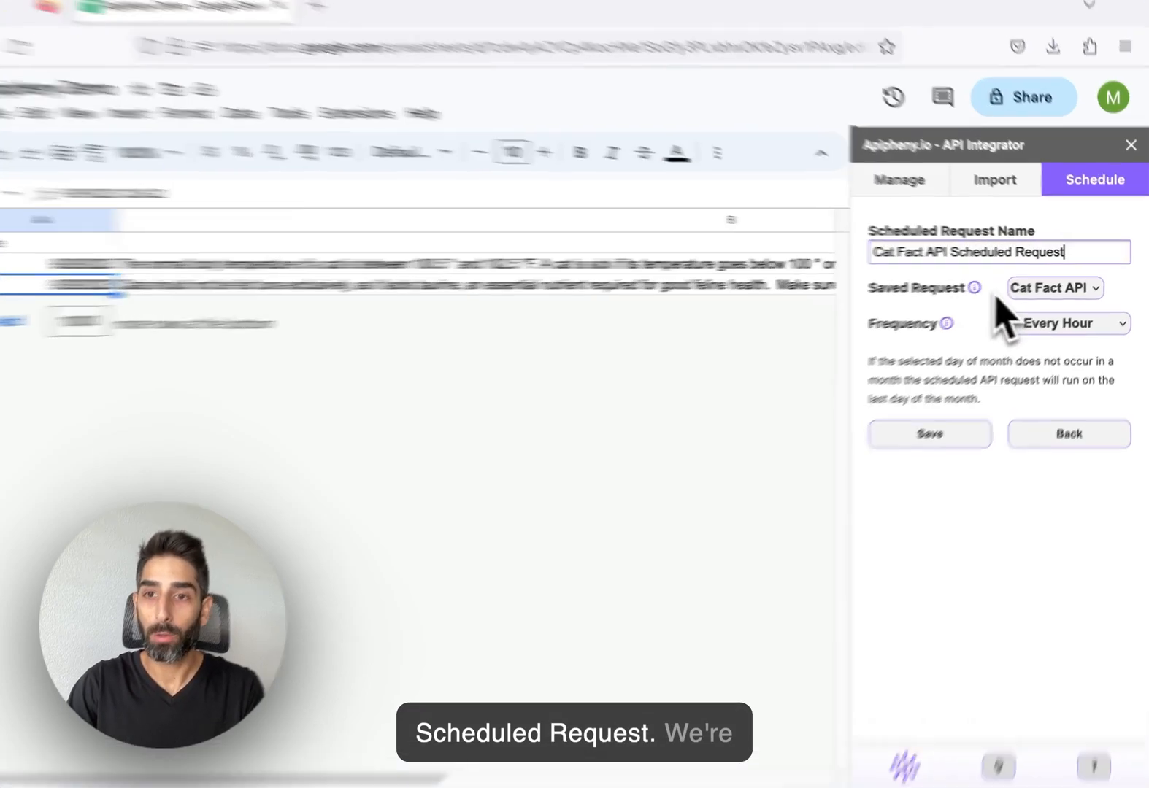
Choose Cat Fact API as the saved request with frequency Every Hour, and save the scheduled request.
left_click(1051, 288)
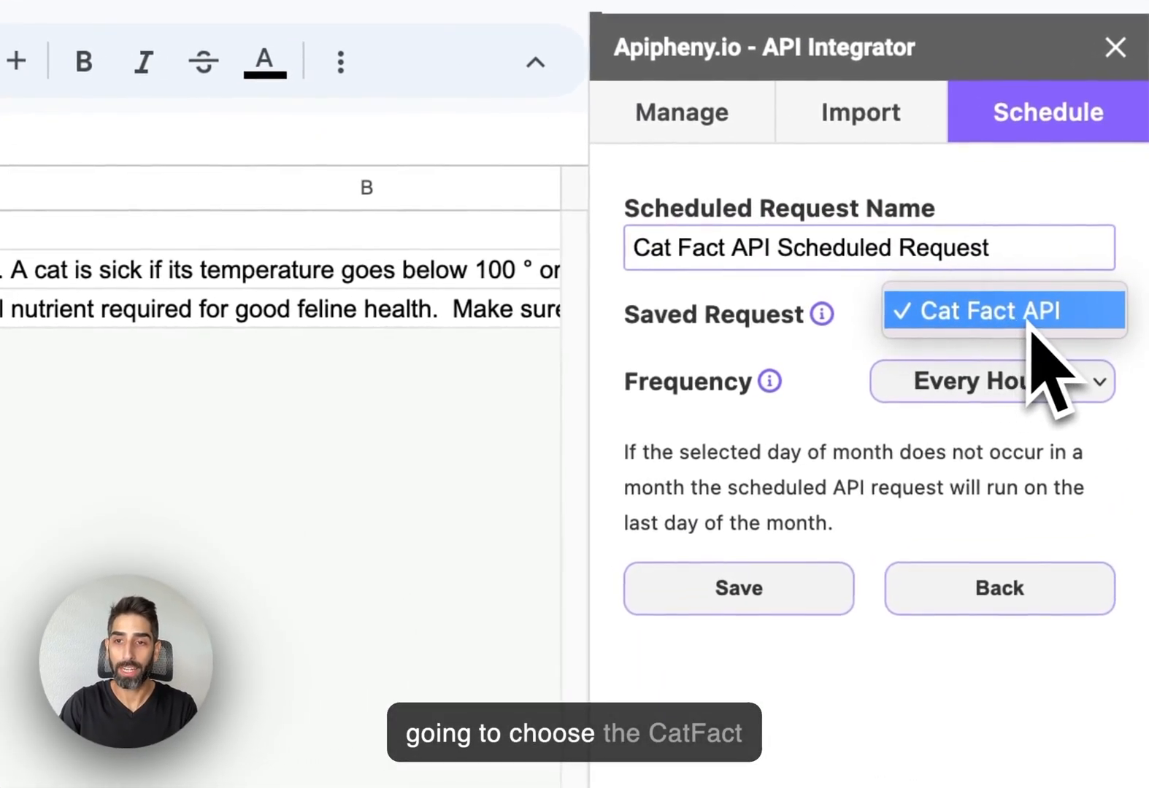
left_click(1030, 322)
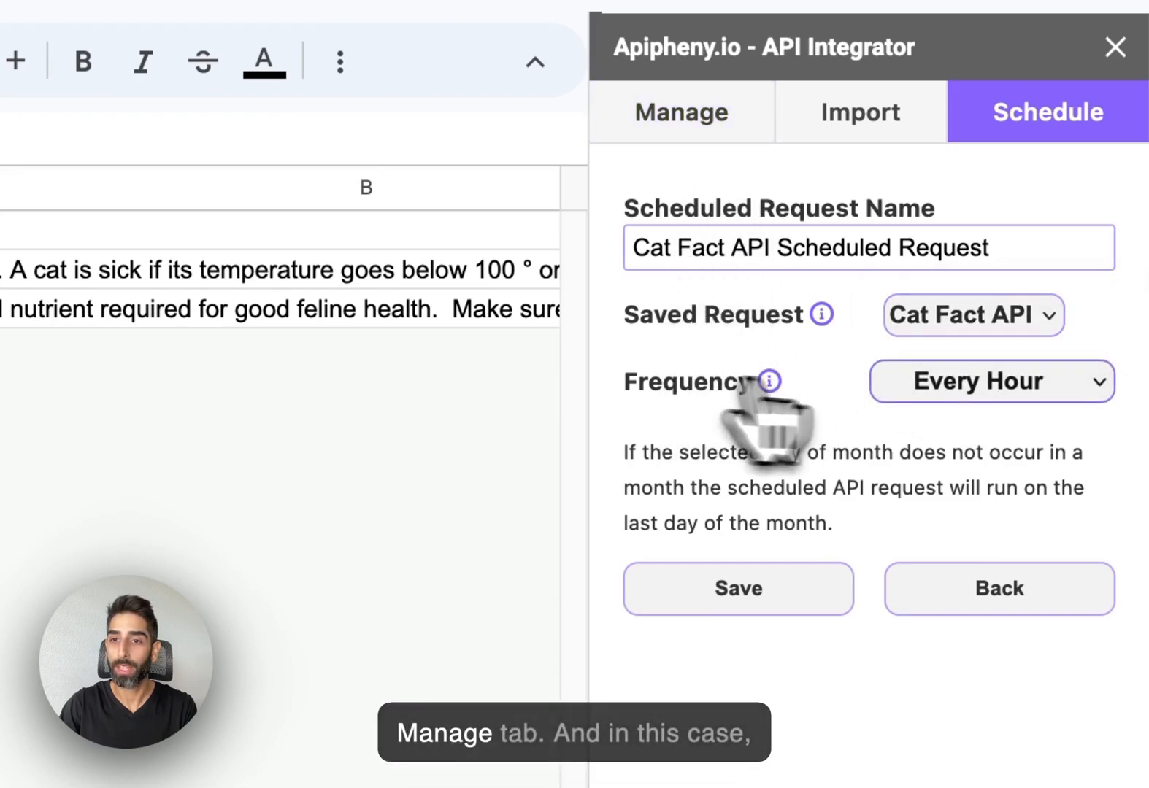
left_click(968, 385)
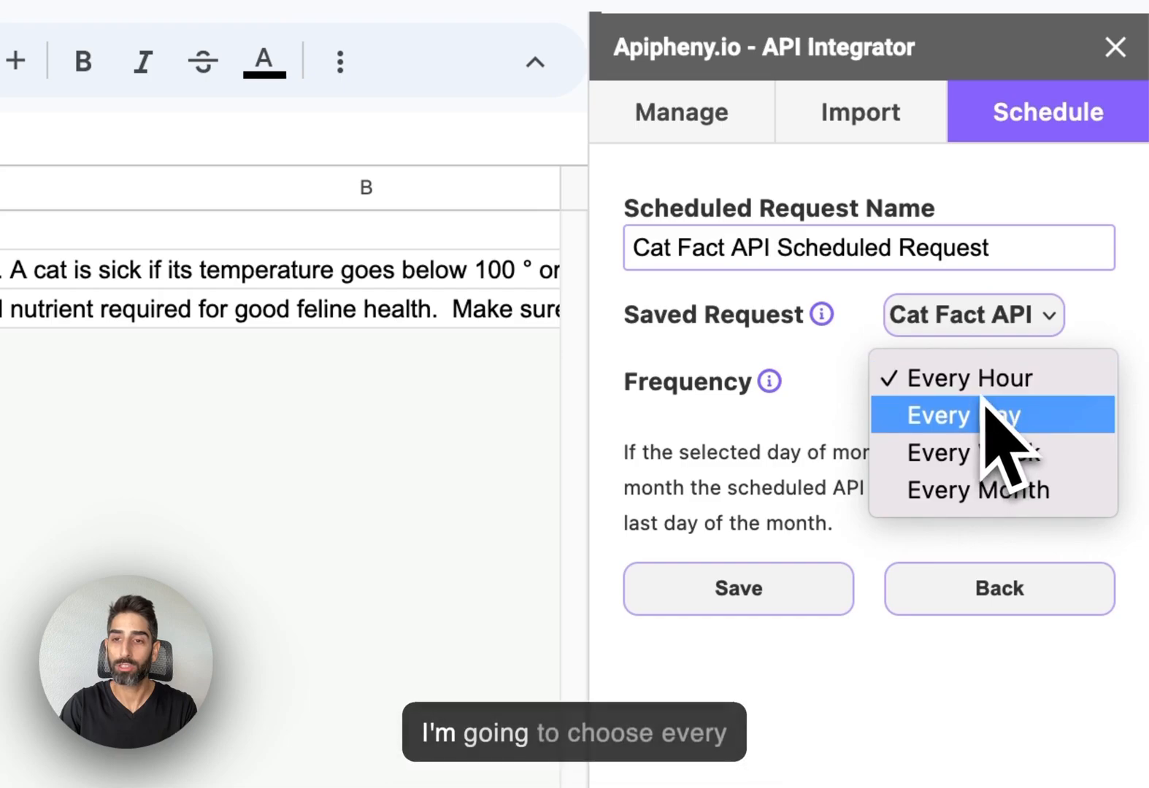
left_click(844, 443)
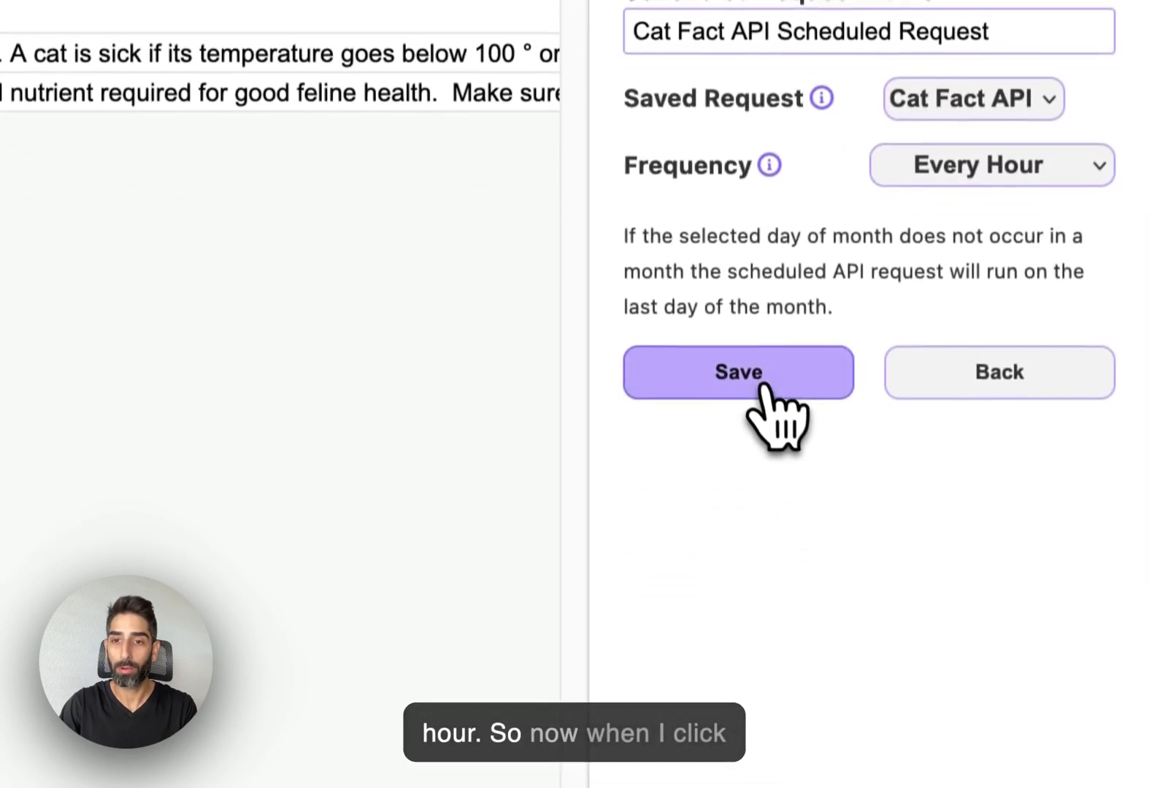
left_click(746, 588)
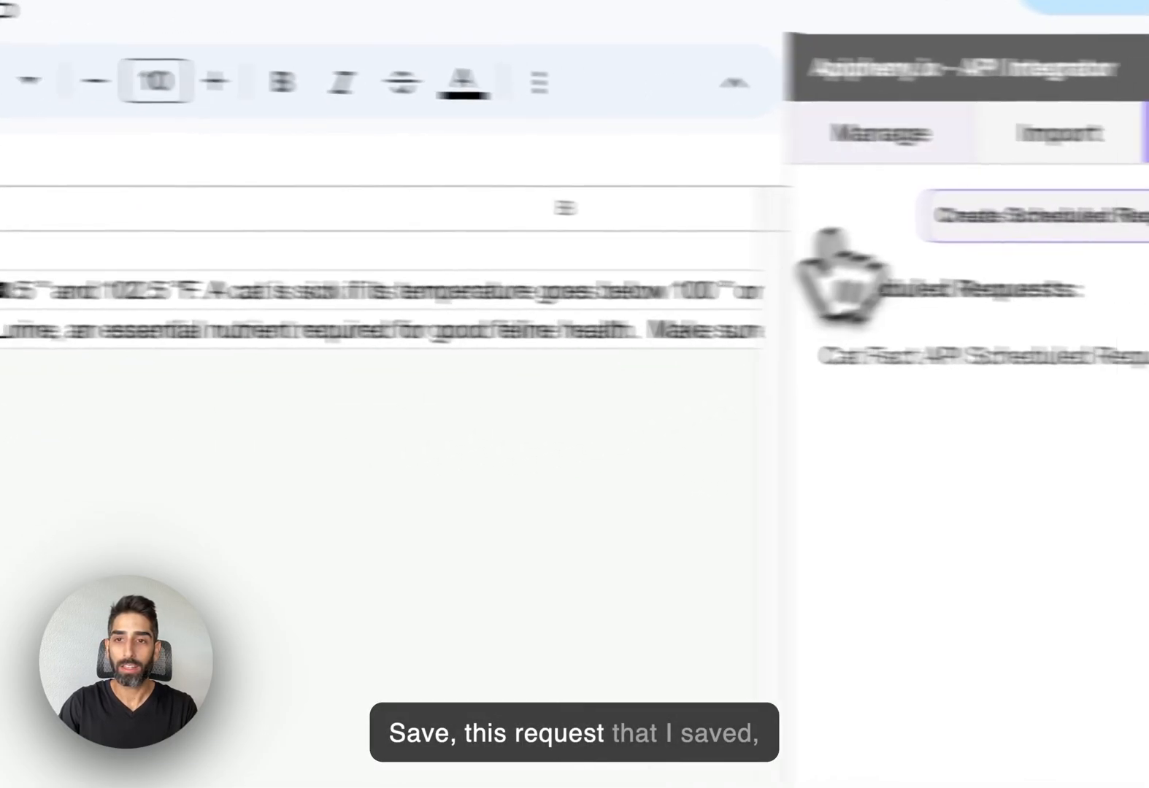
Review the saved Cat Fact API request's URL path and the rest of its details.
left_click(690, 155)
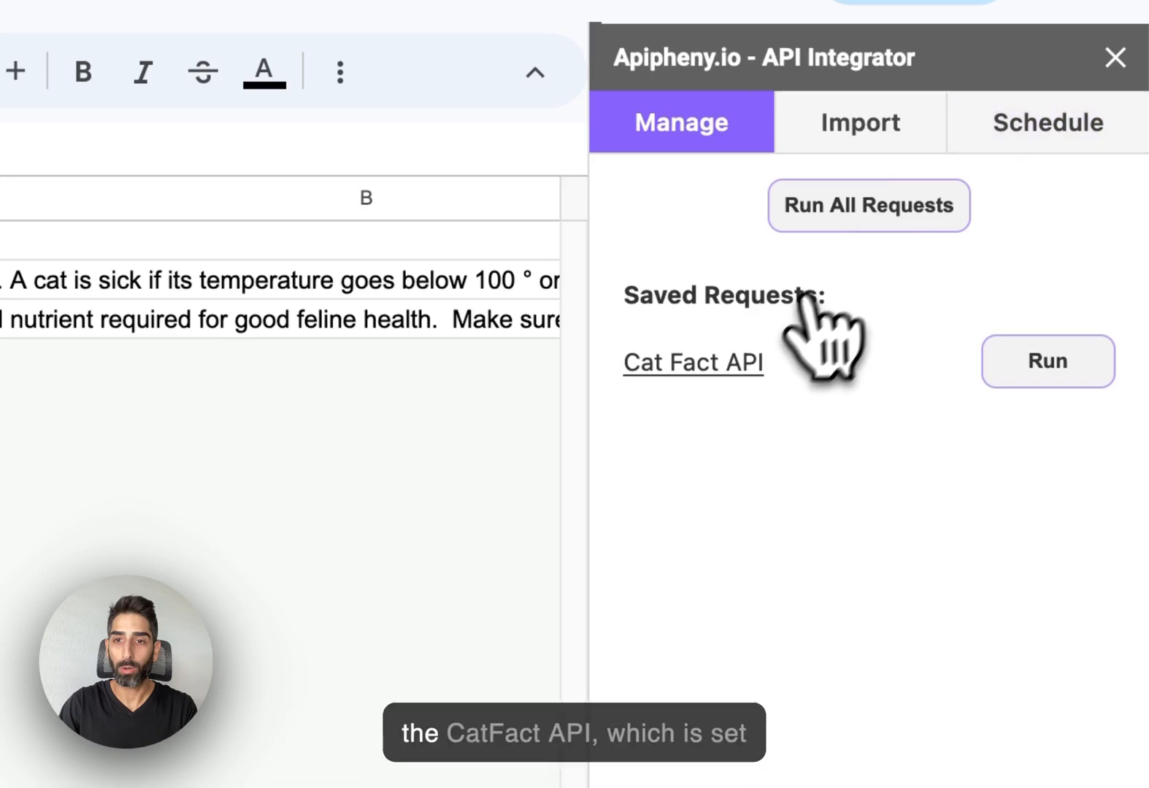
left_click(763, 359)
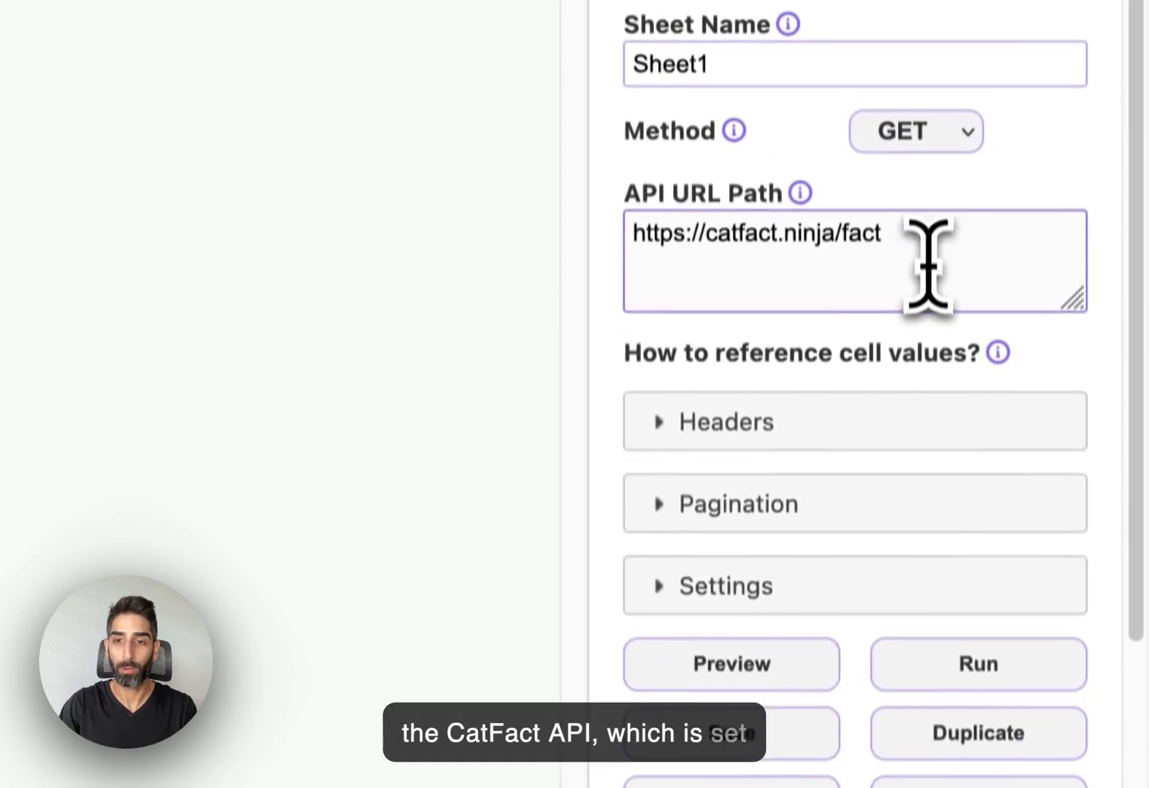
left_click_drag(925, 599, 629, 592)
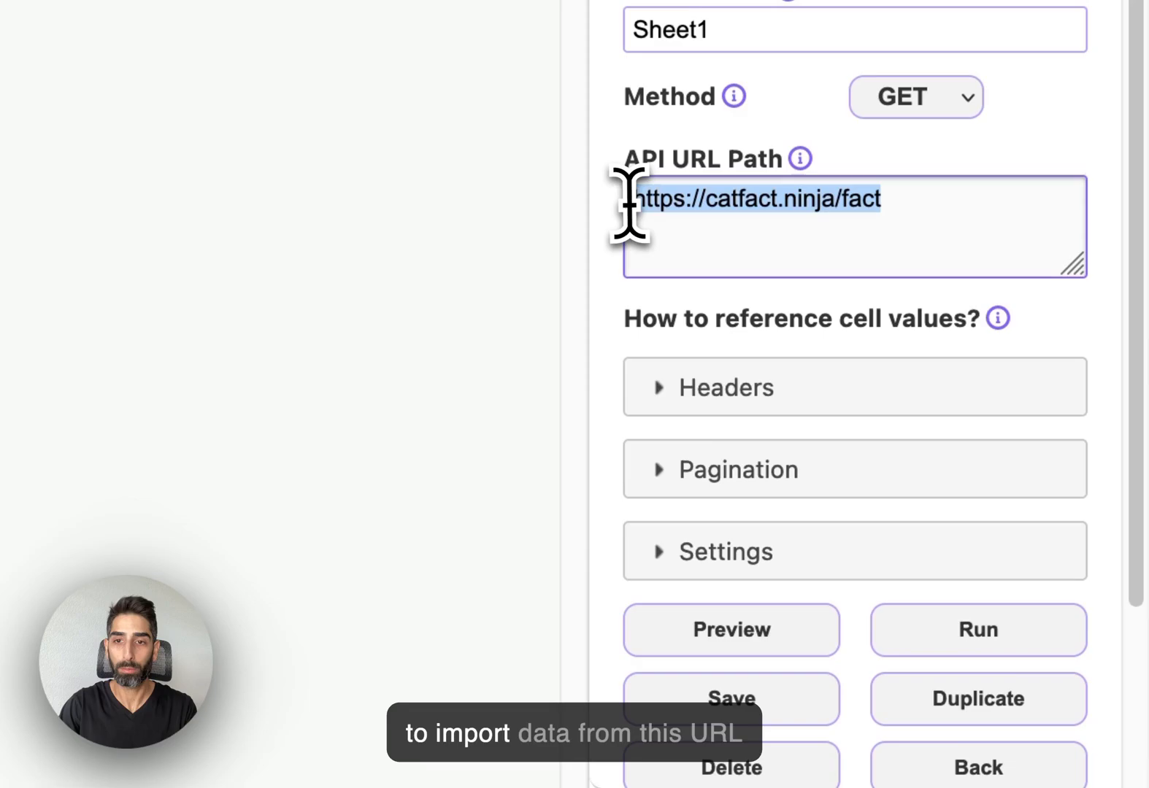
scroll(810, 278, "down", 3)
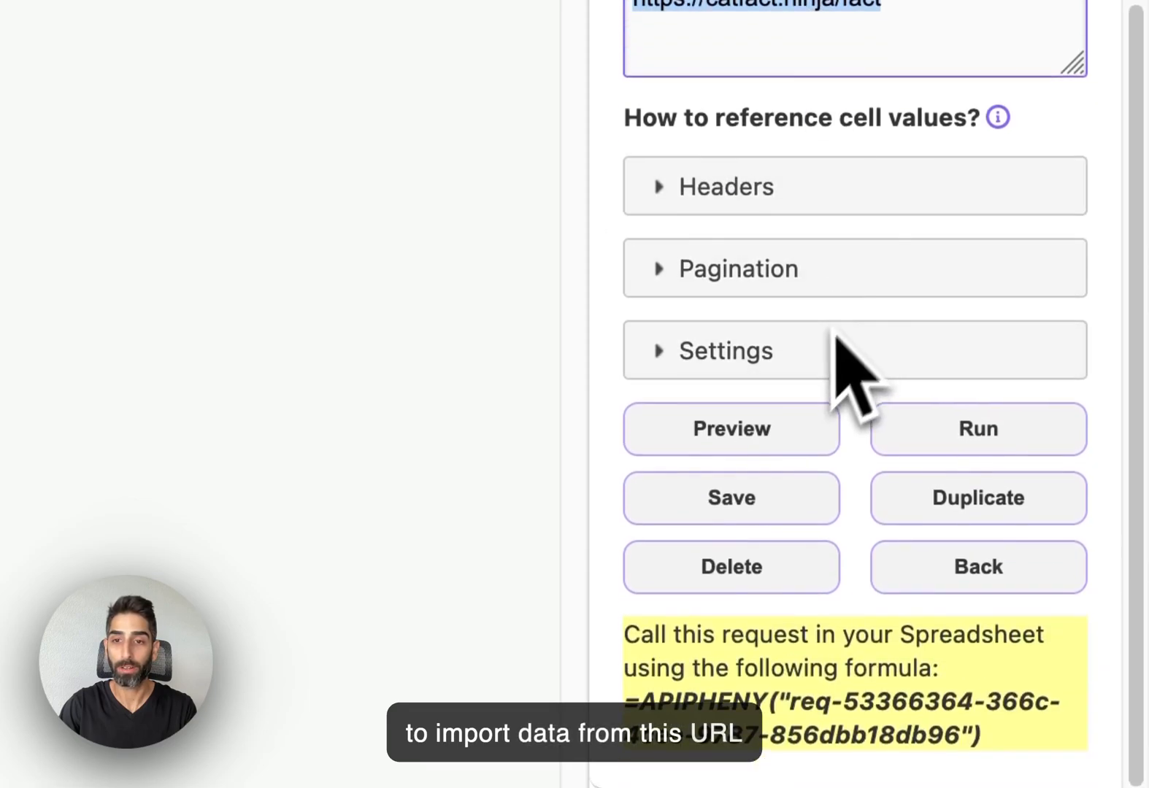
left_click(736, 363)
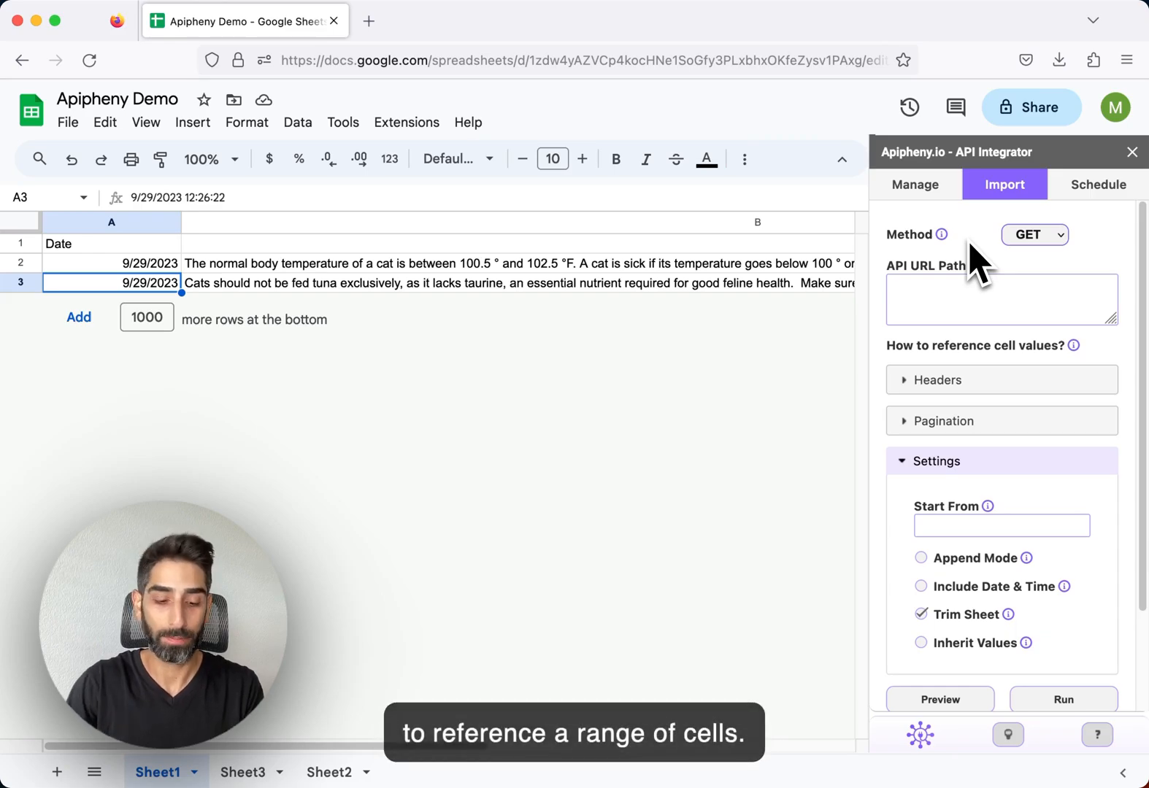
left_click(955, 290)
type("https://api.coinbase.com/v2/prices/ETH-USD/buy")
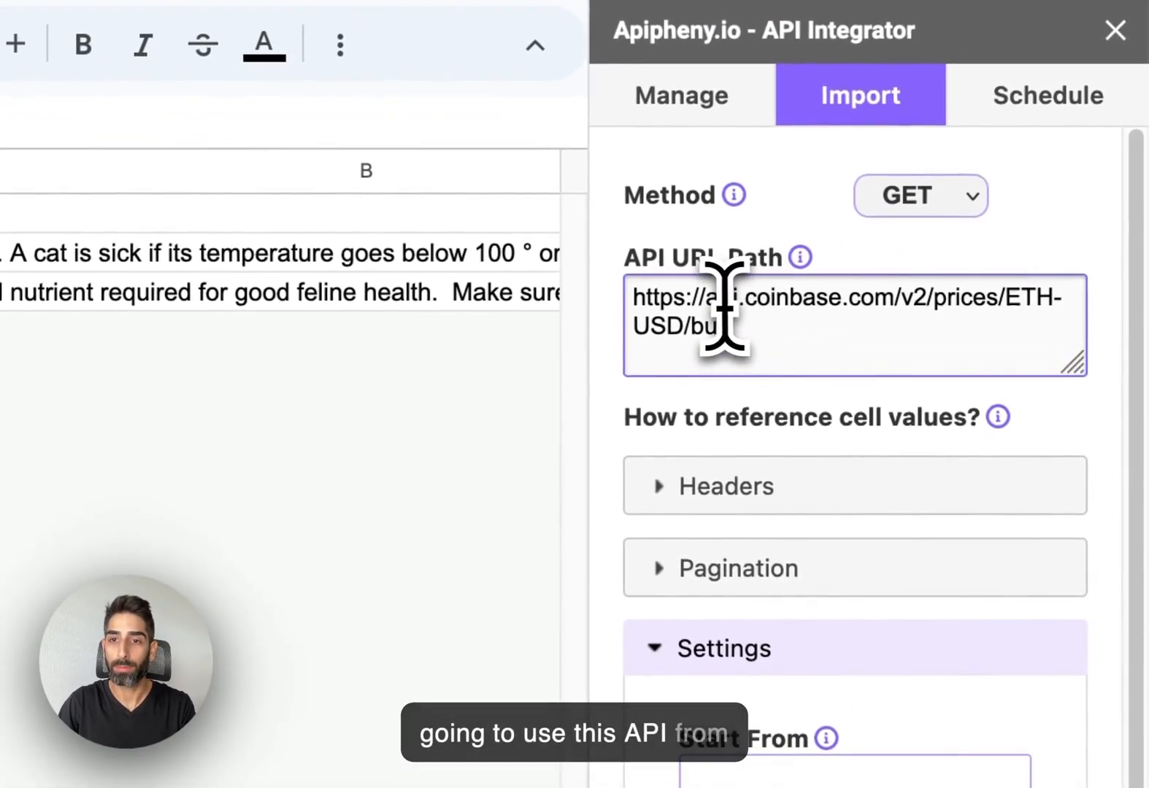
left_click_drag(816, 306, 837, 307)
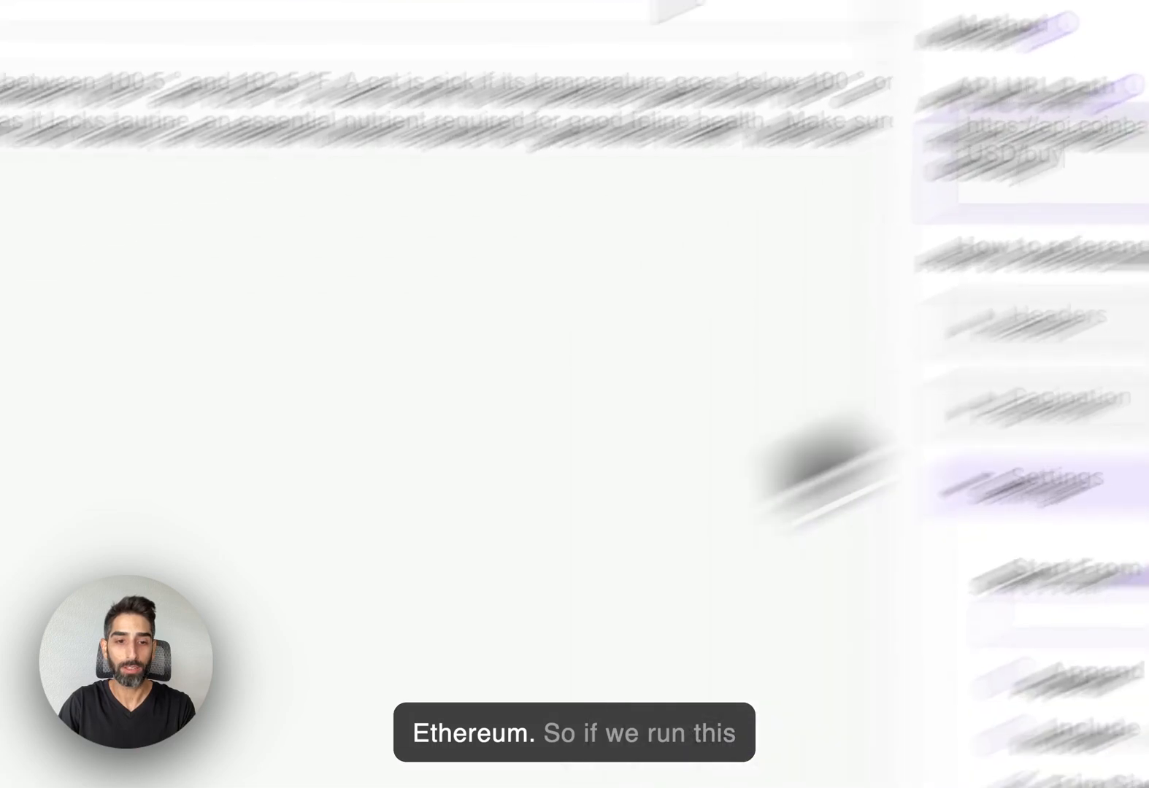
left_click(891, 612)
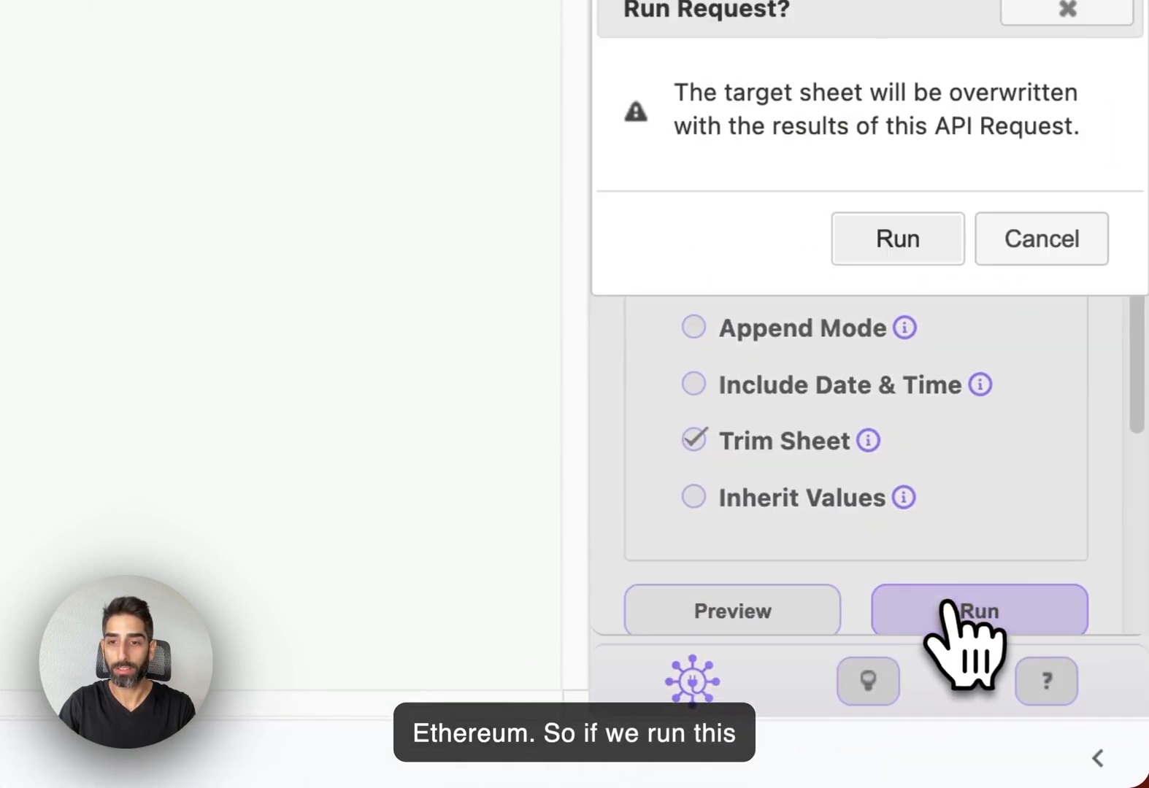
left_click(905, 245)
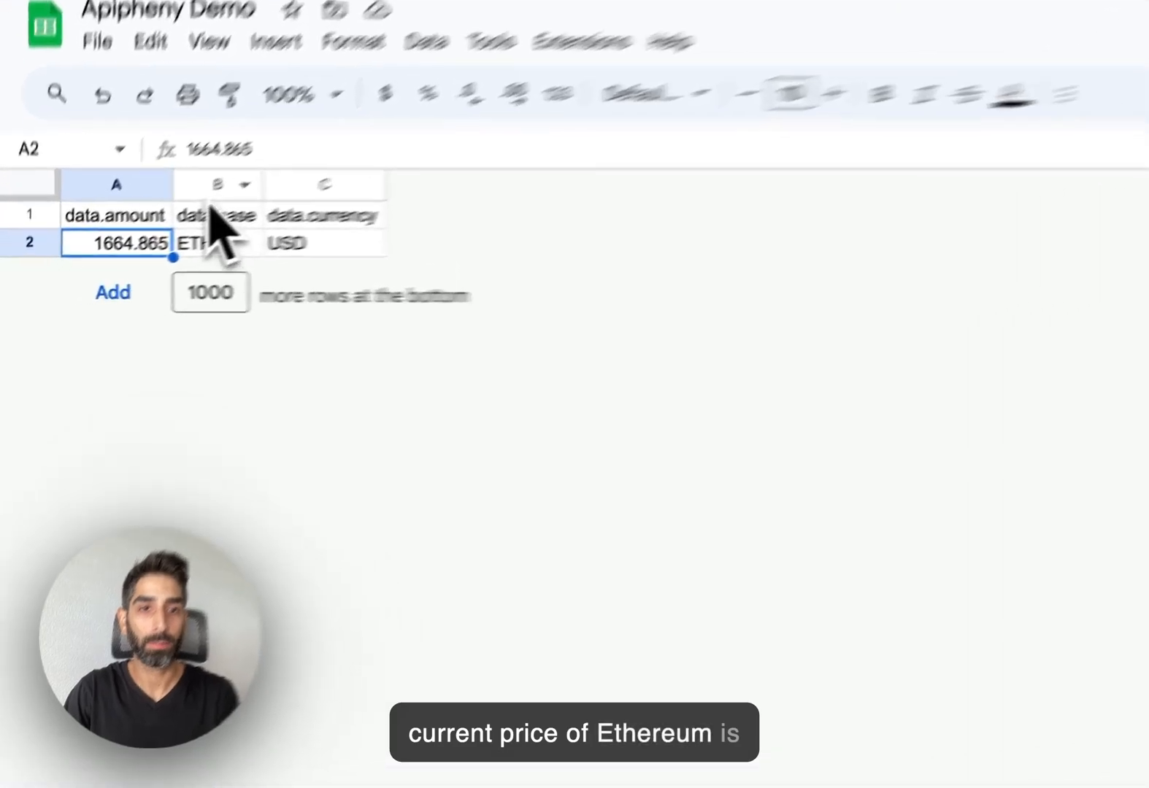
left_click(142, 223)
left_click(94, 266)
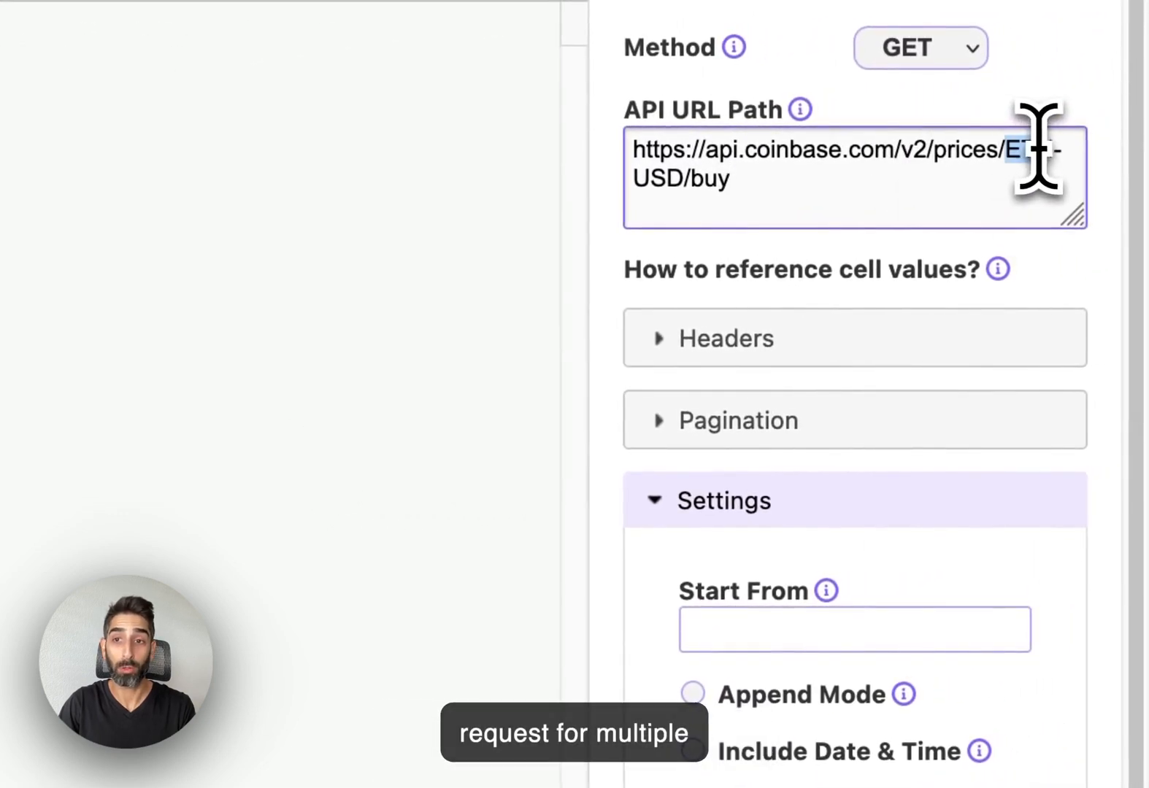
Add a new sheet and list the symbols ETH, BTC and DOGE in cells B4 to B6.
left_click(397, 759)
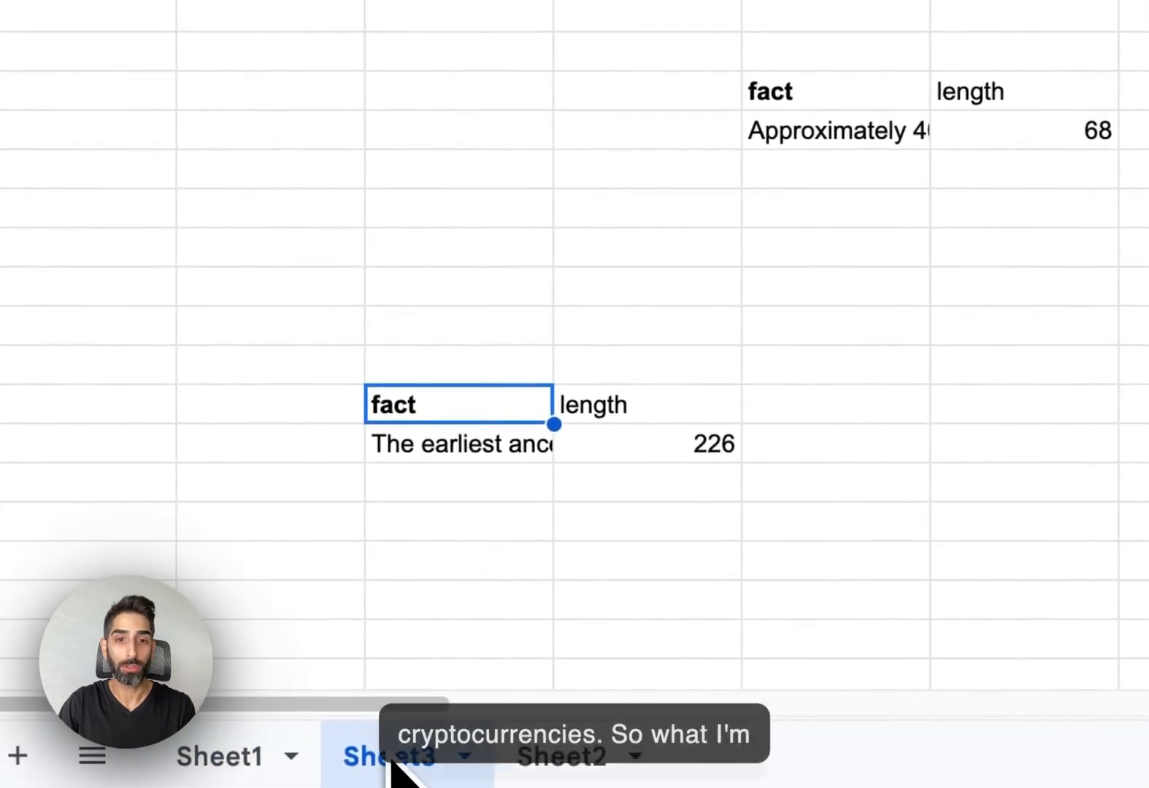
left_click(113, 763)
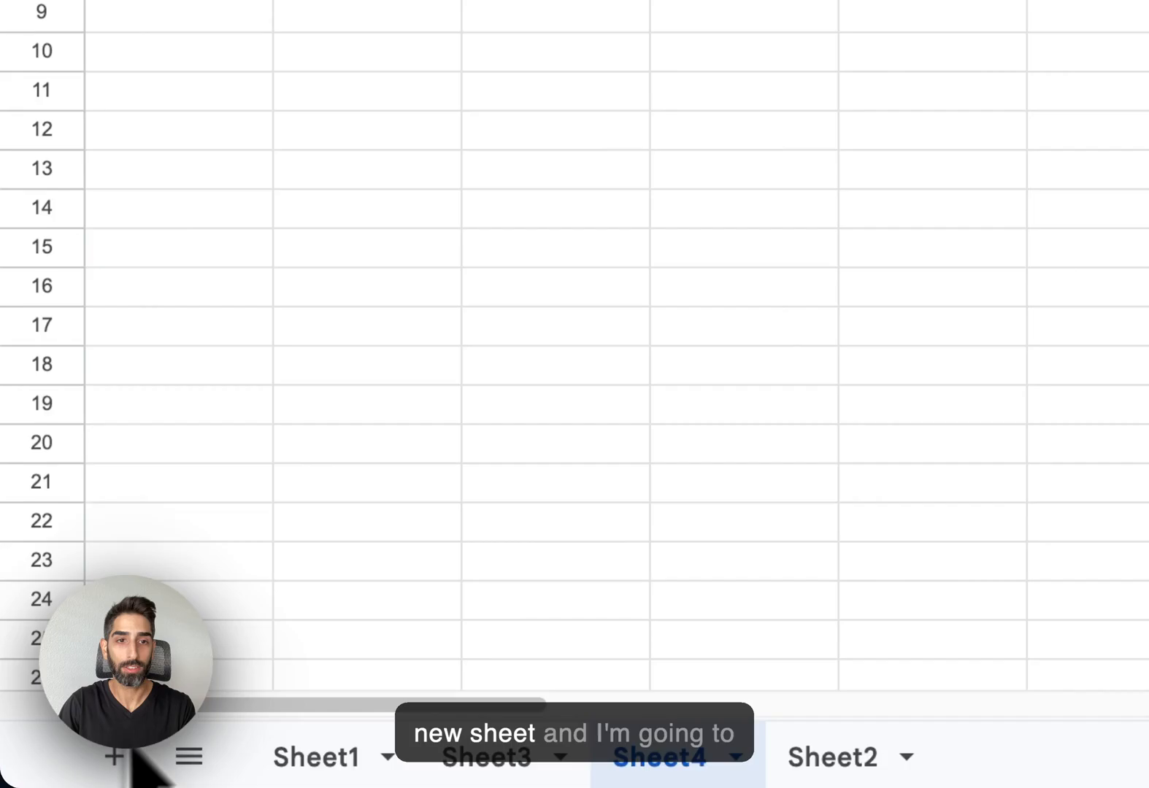
left_click(354, 333)
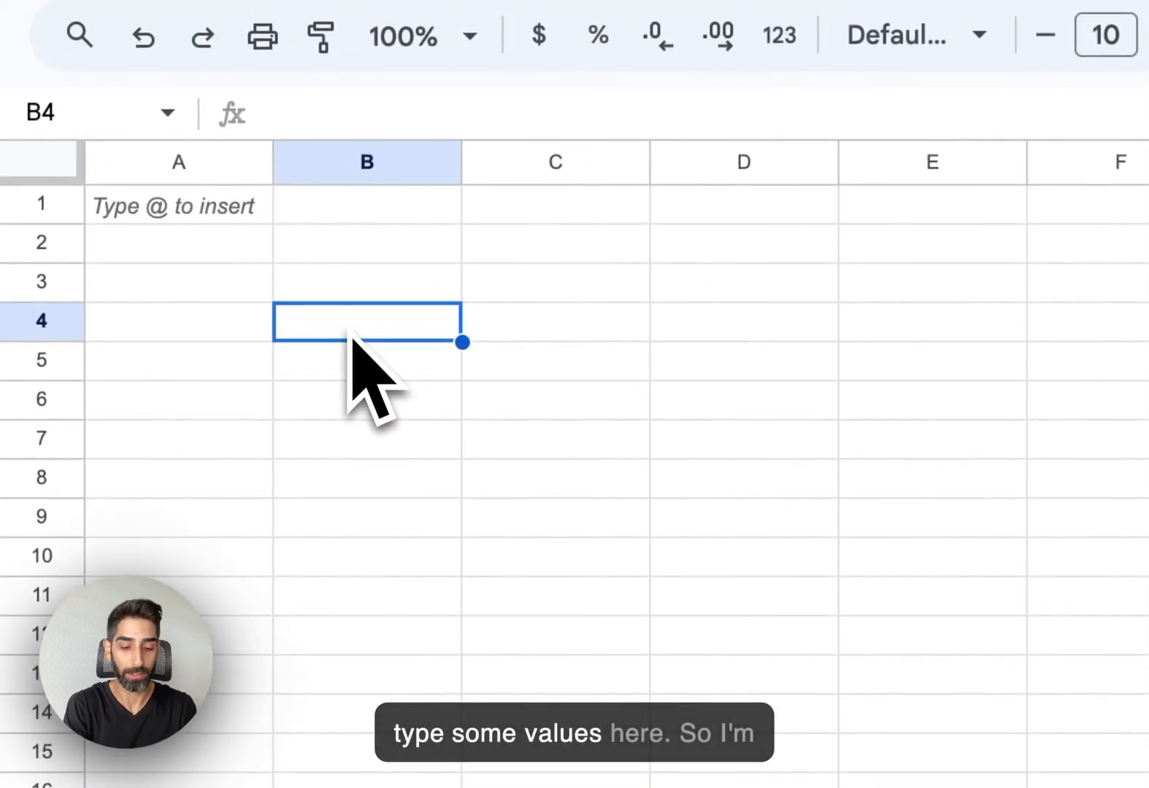
type("ETH")
key("Return")
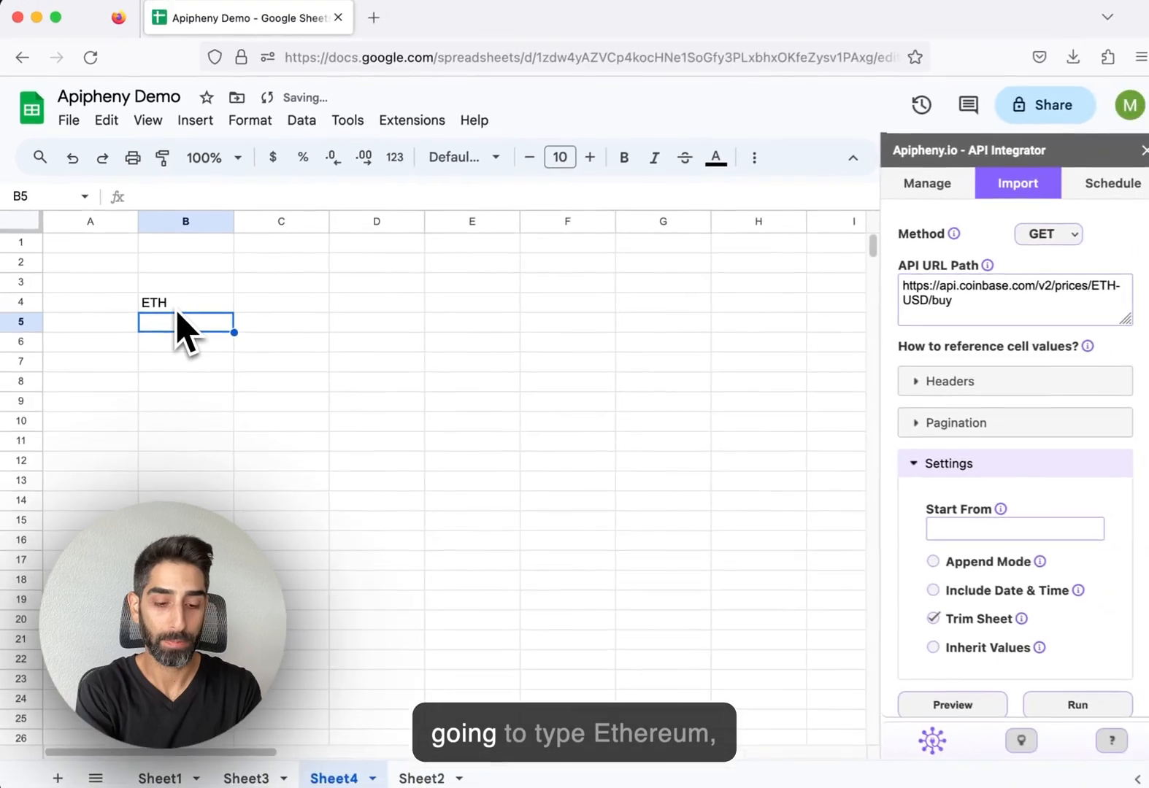
type("BTC")
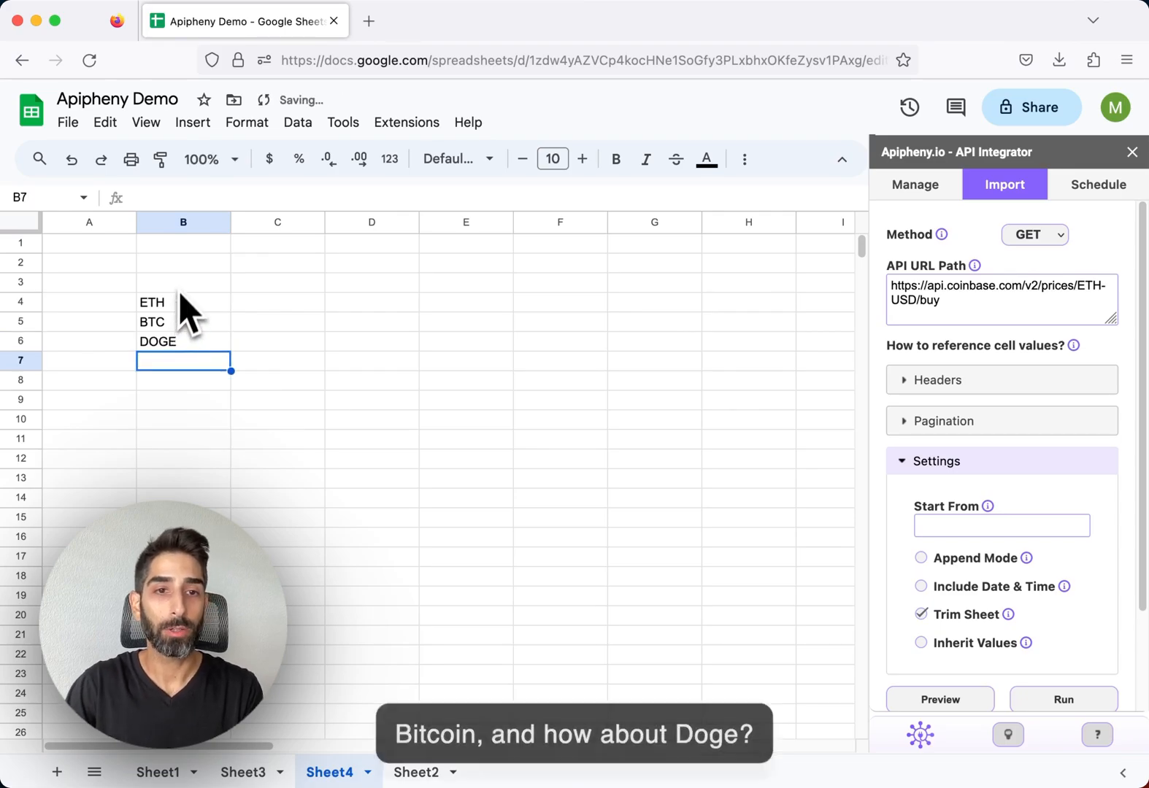
left_click(177, 306)
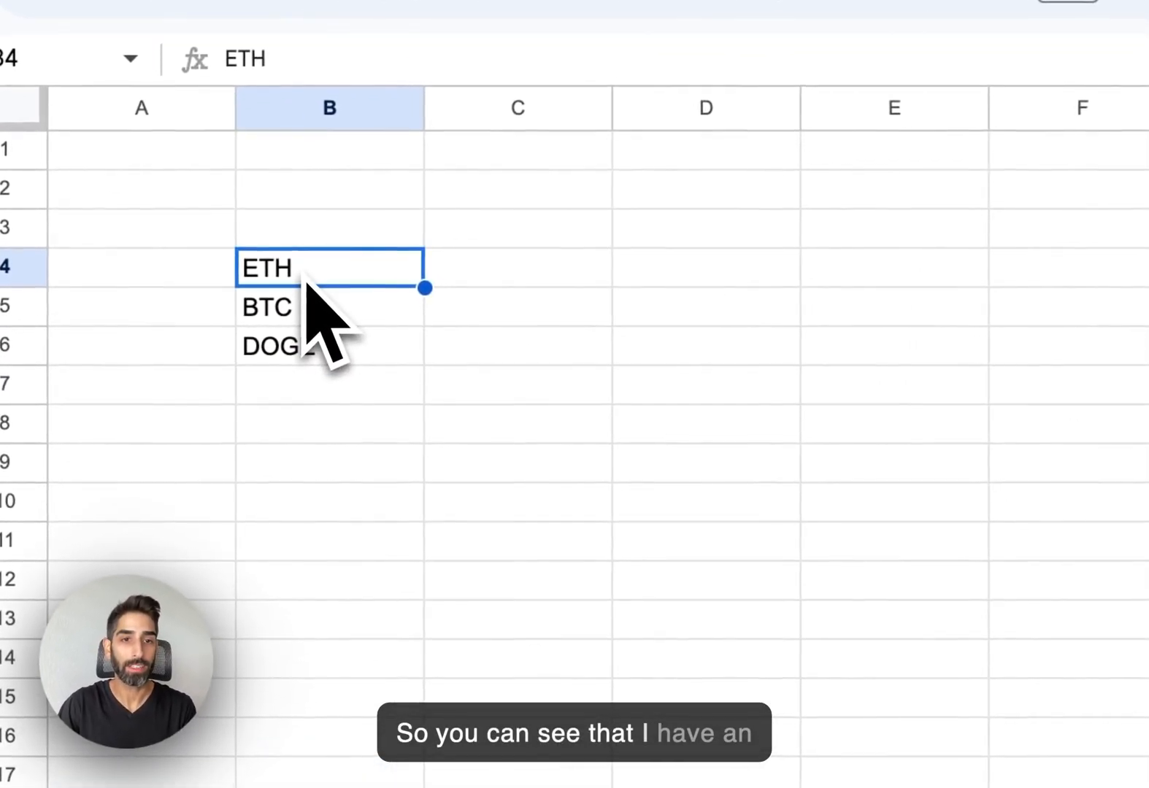
left_click(313, 315)
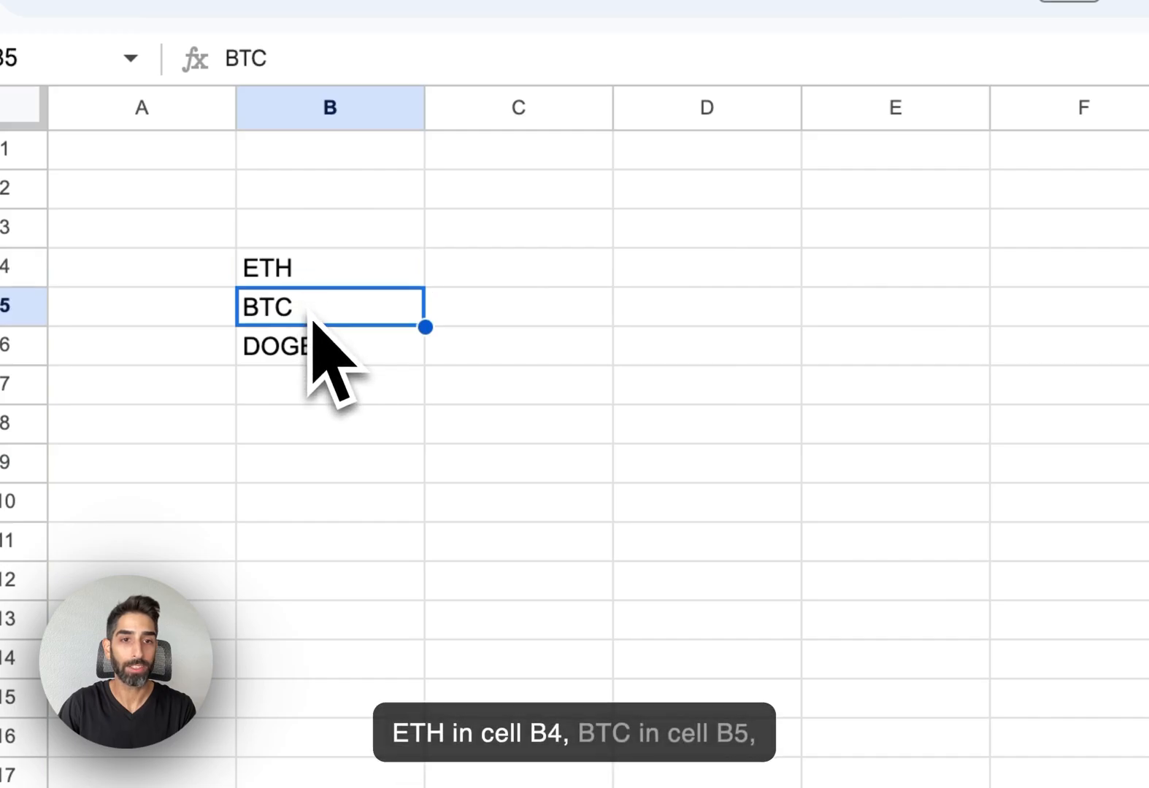
left_click(313, 347)
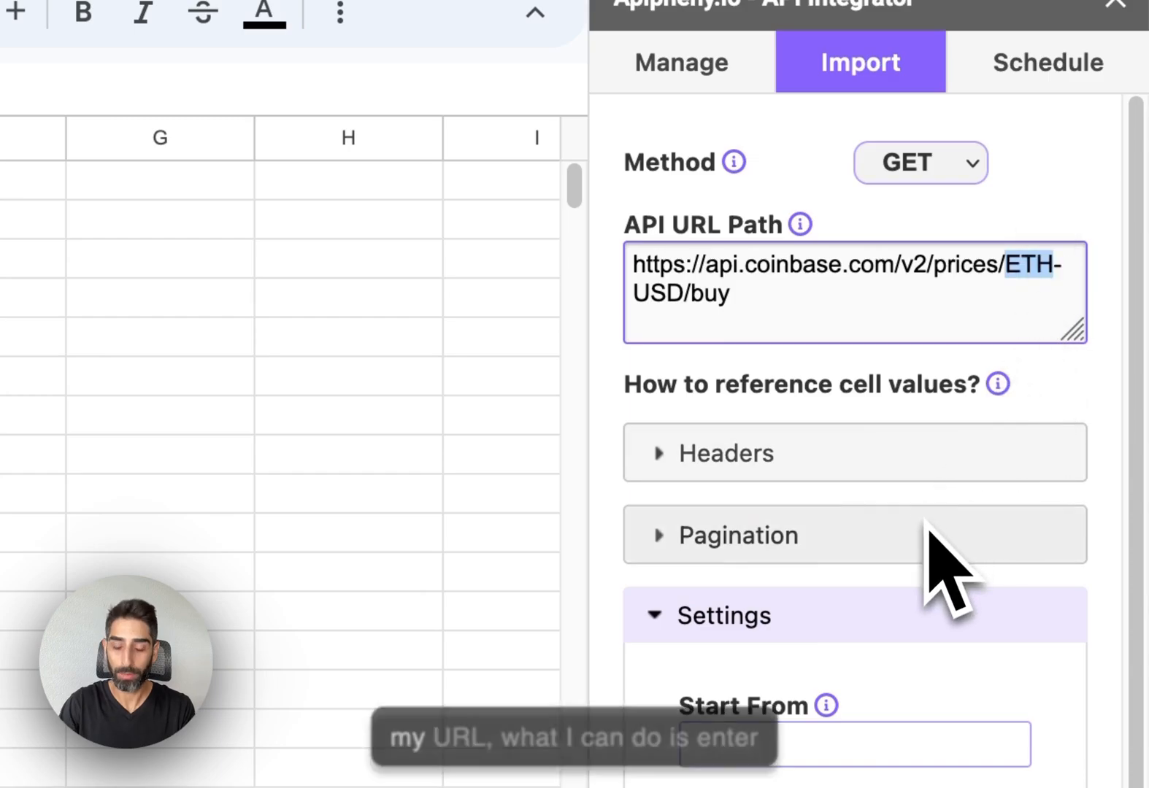
Replace ETH in the API URL path with the cell range reference {{{Sheet4!B4:B6}}}.
type("{{{")
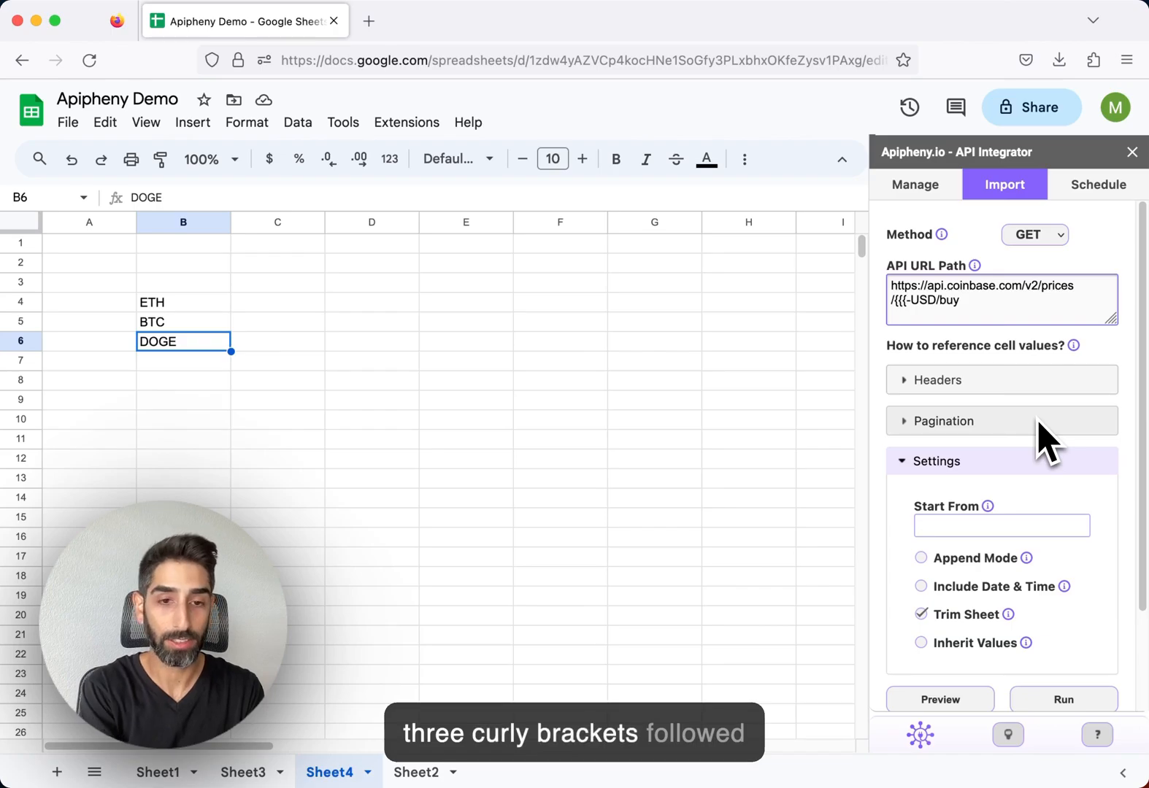
type("Shee")
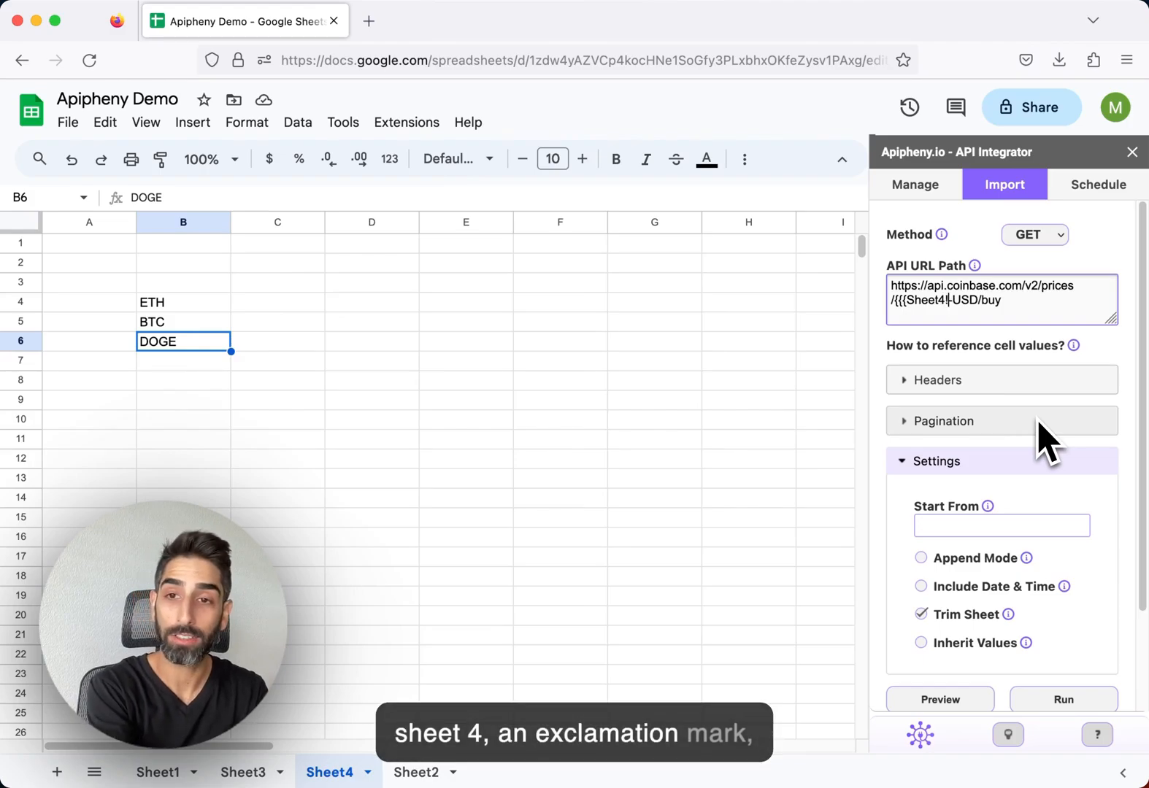
type("t4!")
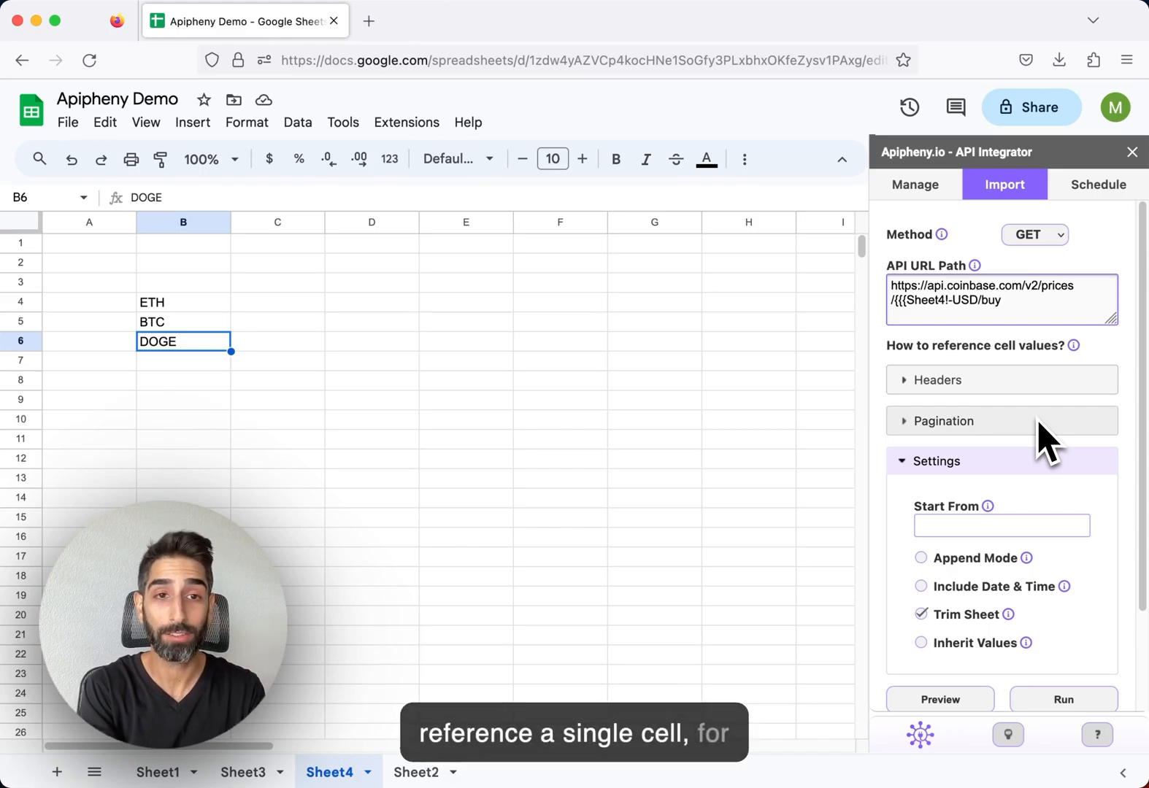
type("B4")
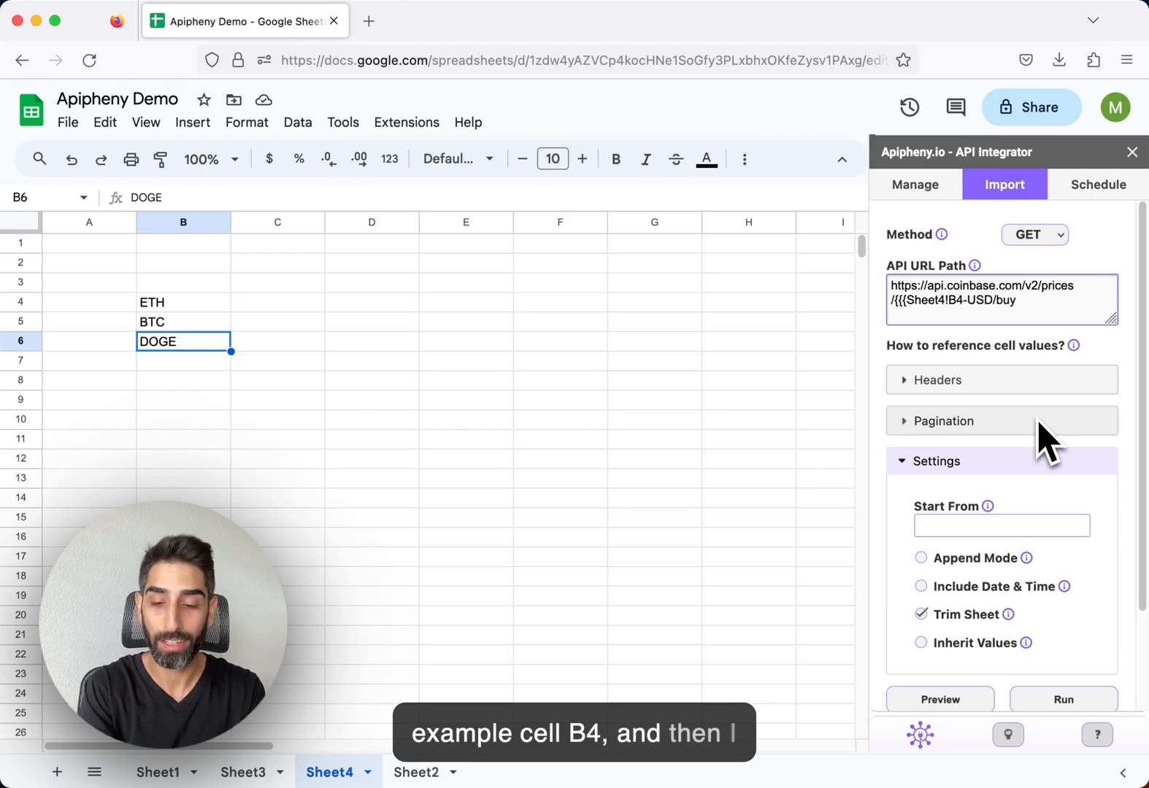
type("}}}")
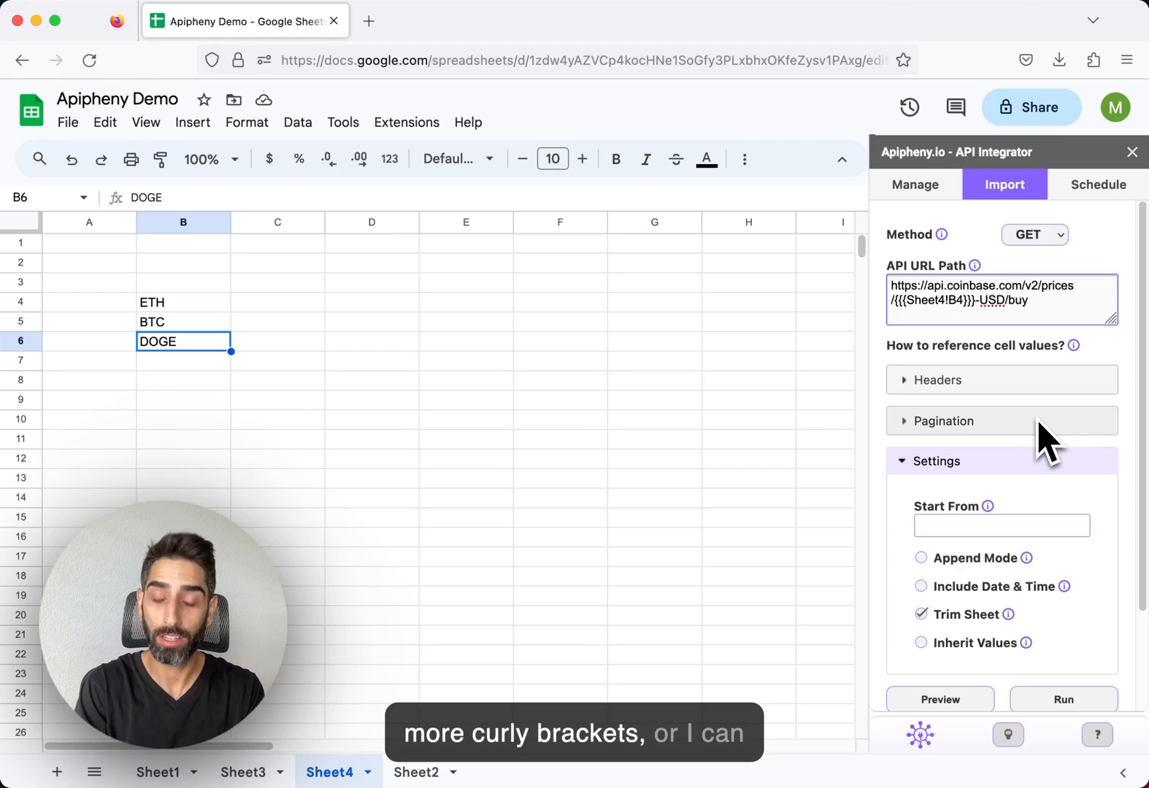
type(":B6")
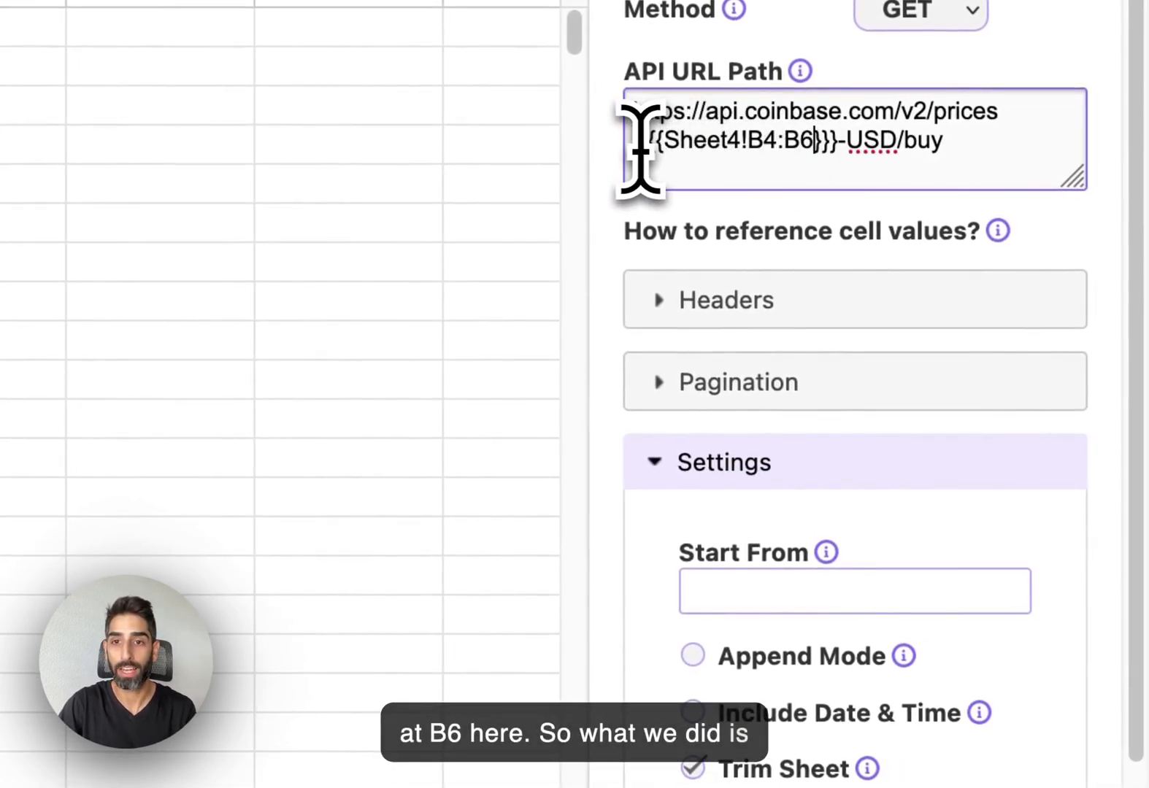
left_click_drag(639, 150, 831, 154)
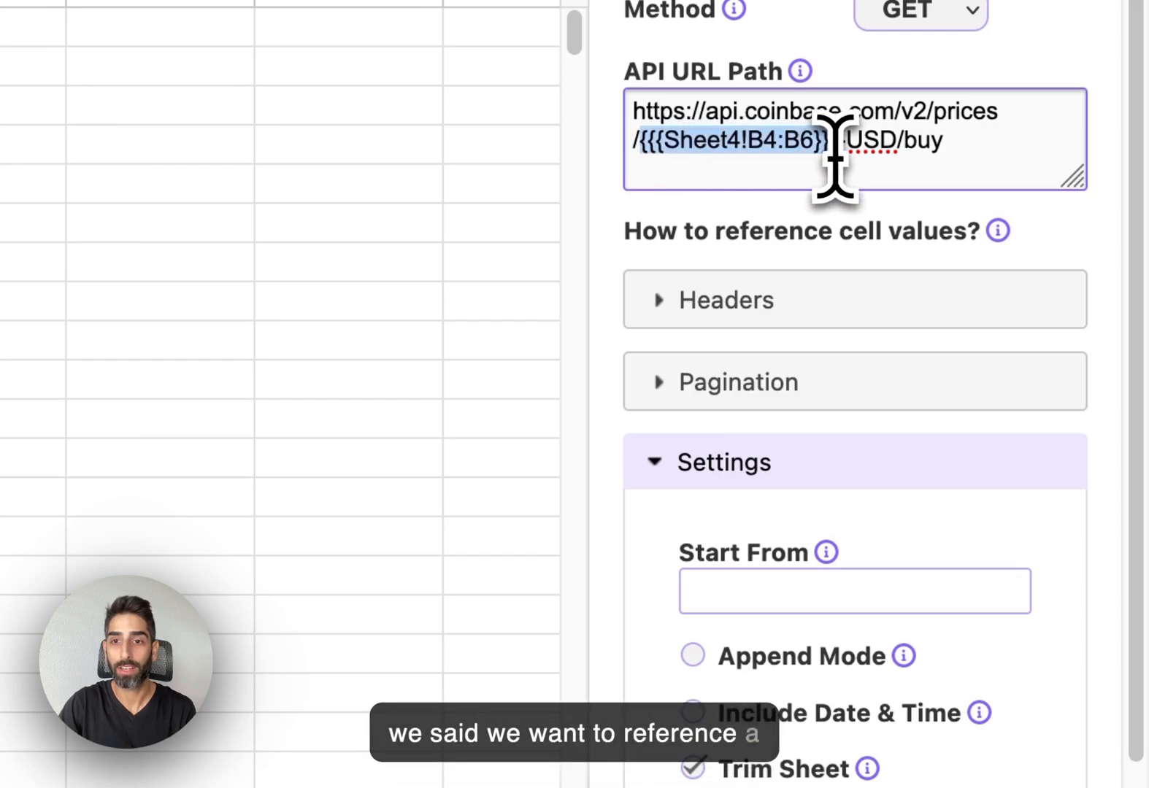
left_click(752, 158)
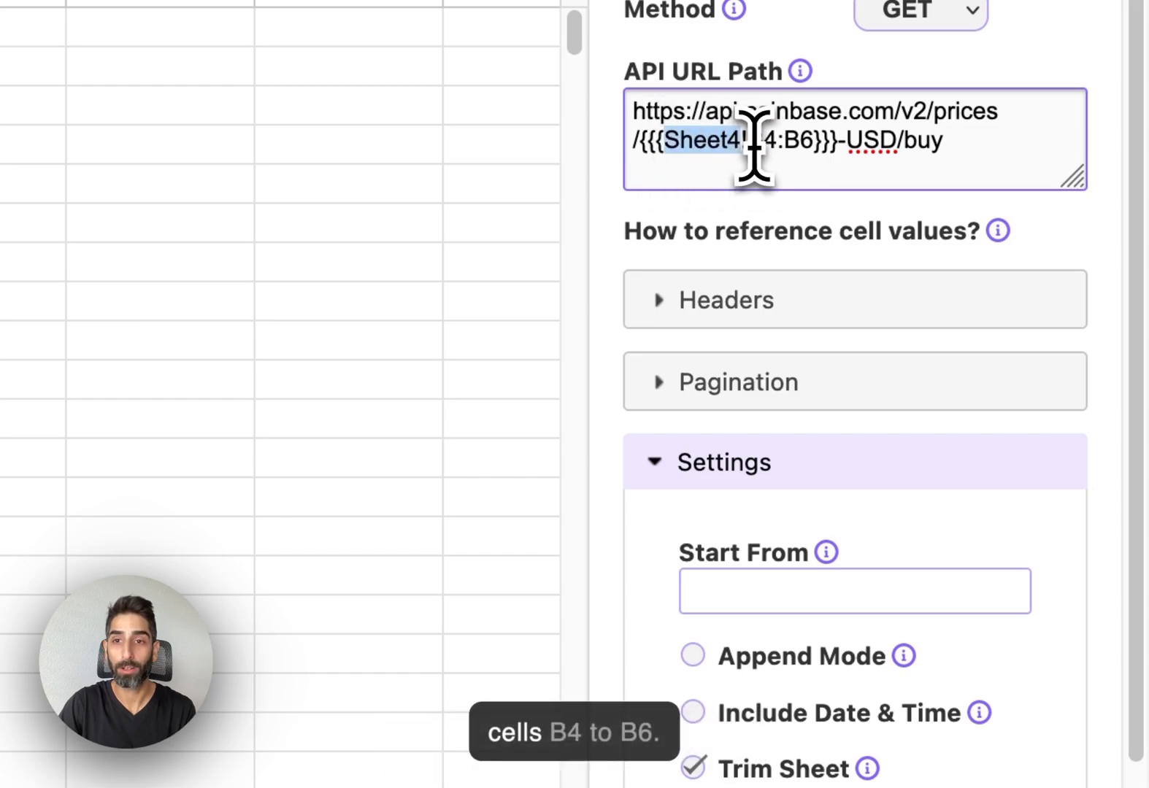
left_click_drag(753, 148, 817, 146)
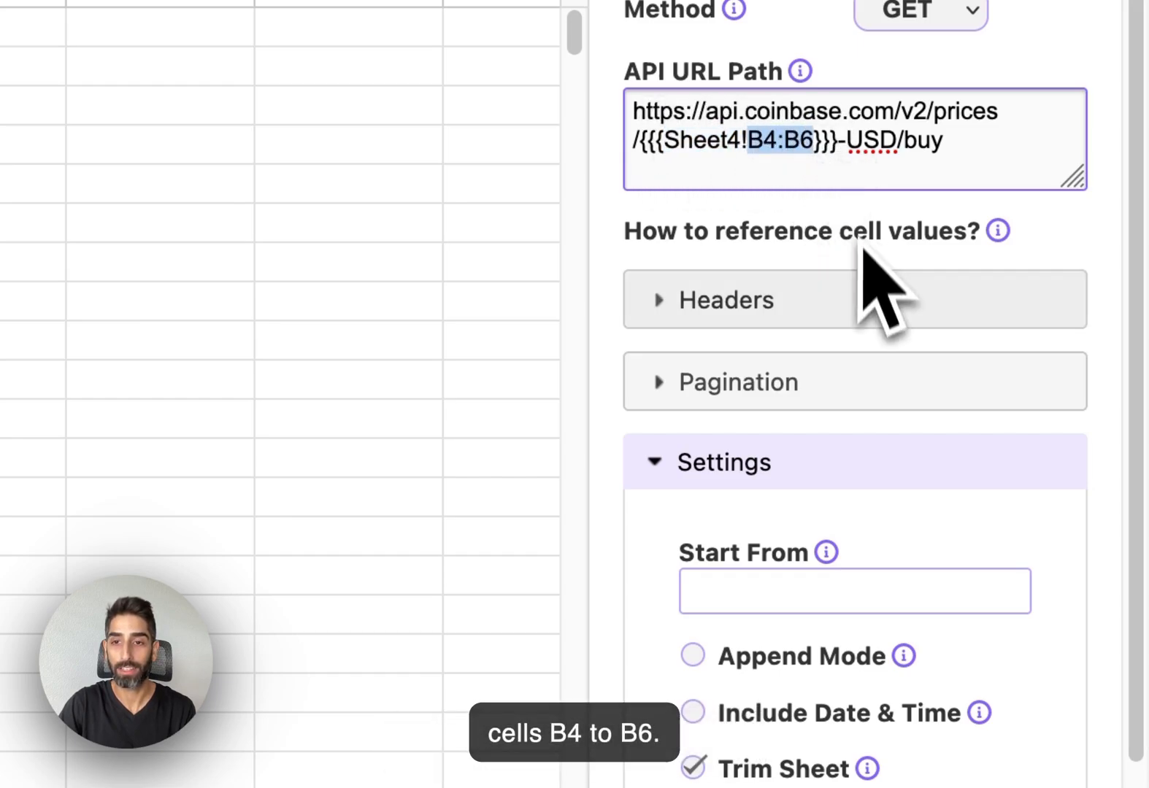
Collapse the import settings, then add another new sheet and run the cell-referencing Coinbase request into it.
left_click(782, 478)
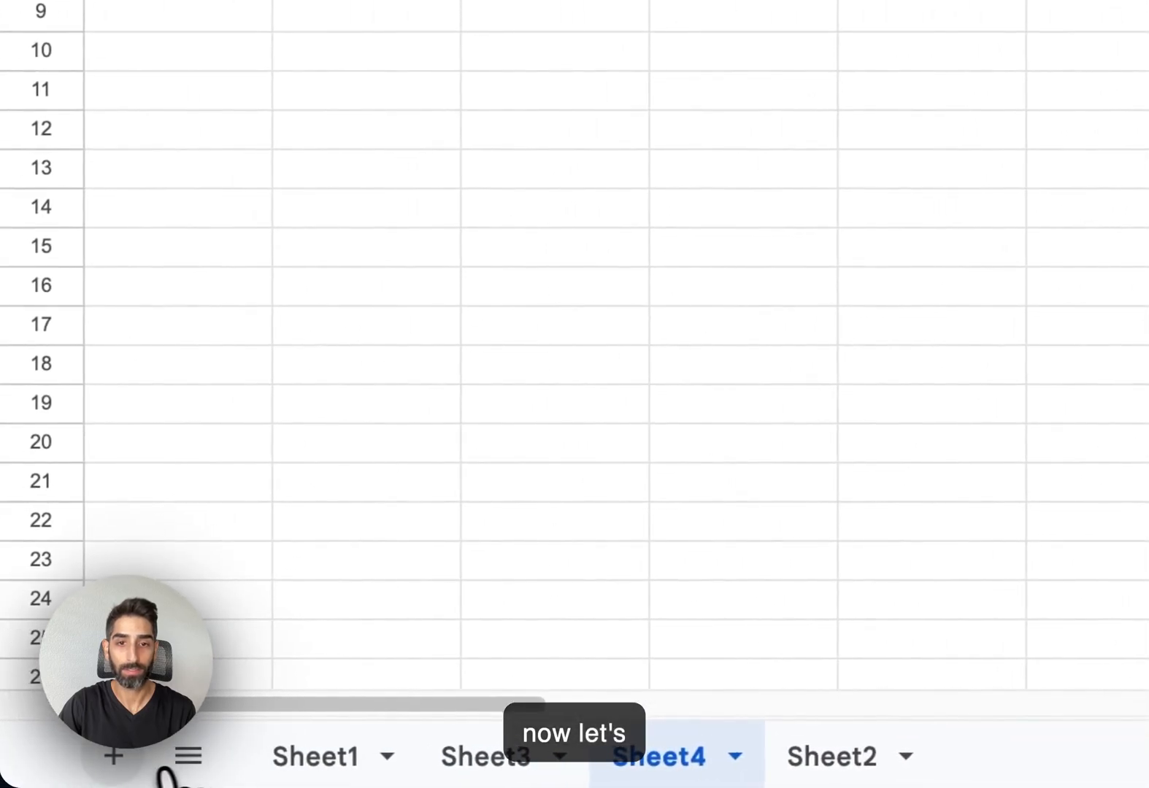
left_click(115, 757)
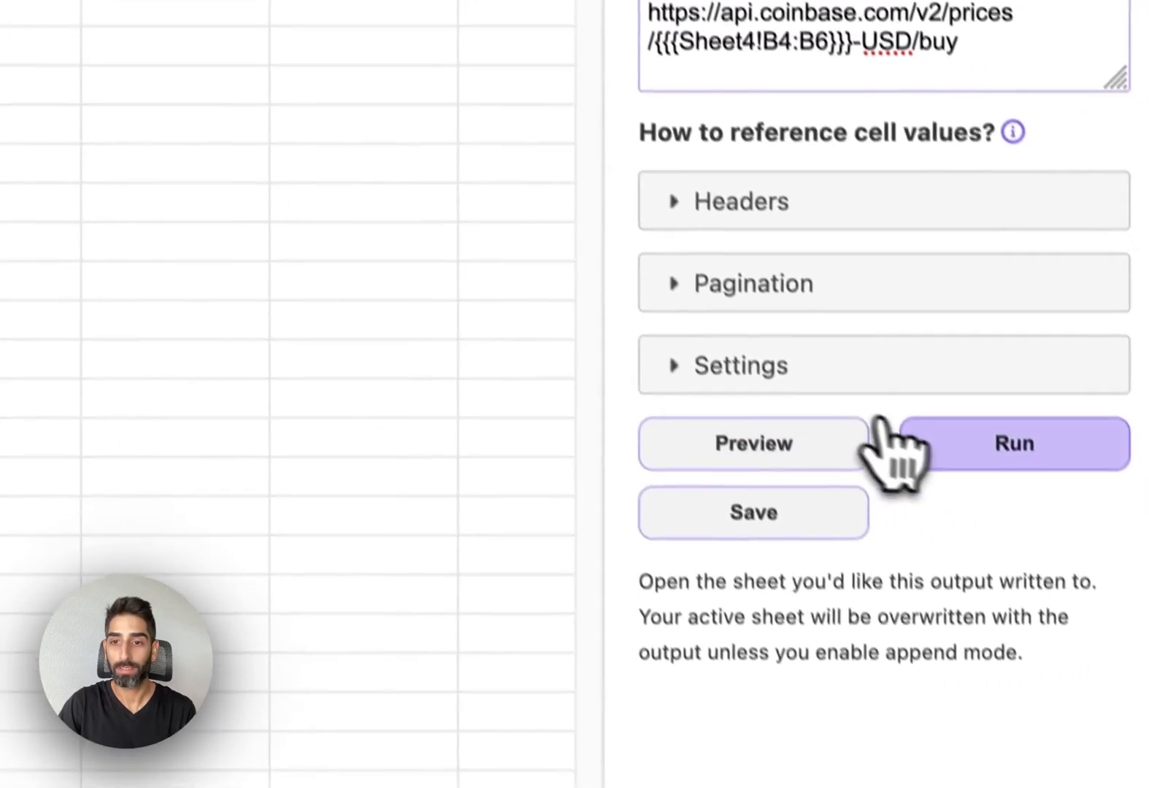
left_click(885, 431)
left_click(938, 449)
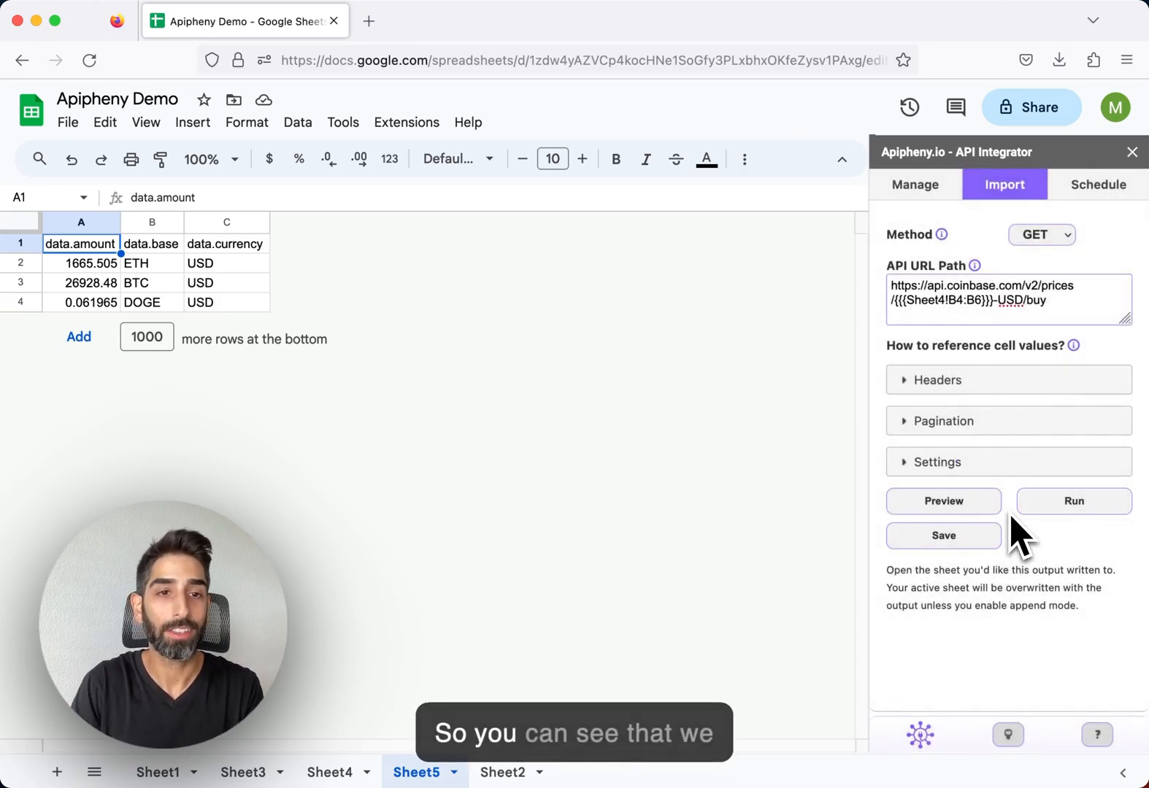
left_click(156, 263)
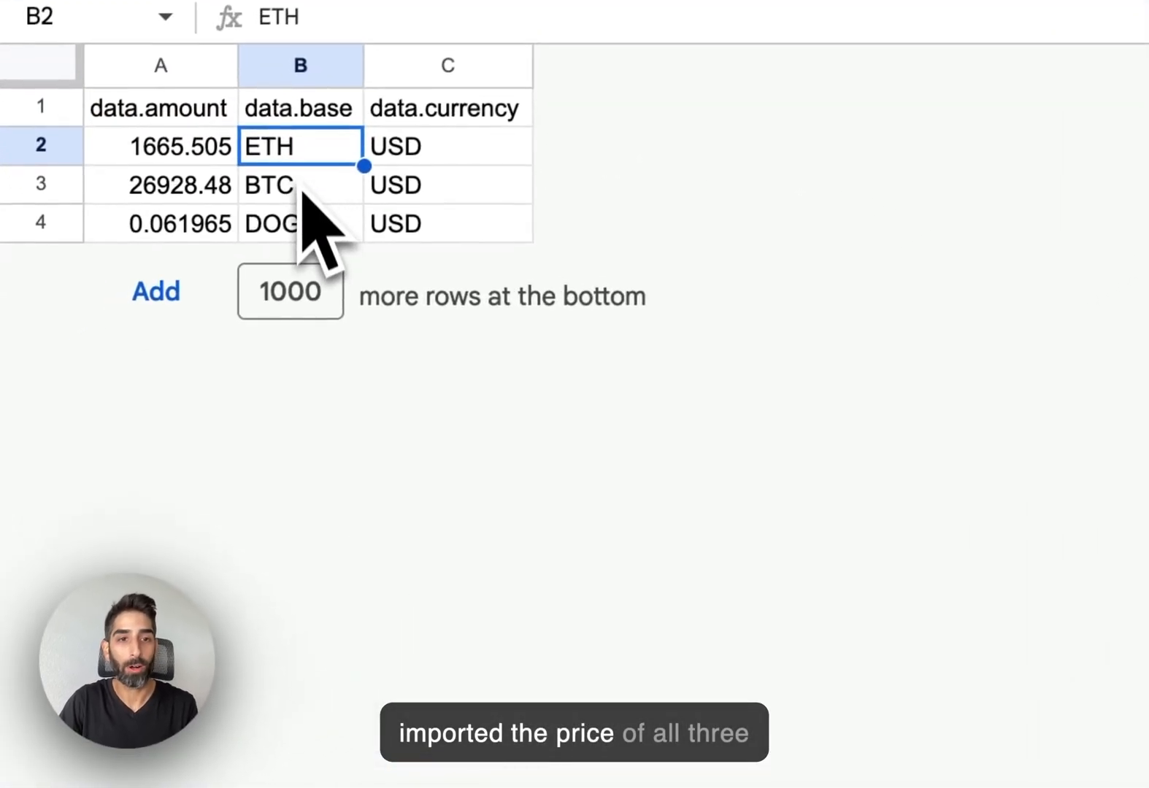
left_click_drag(301, 219, 304, 157)
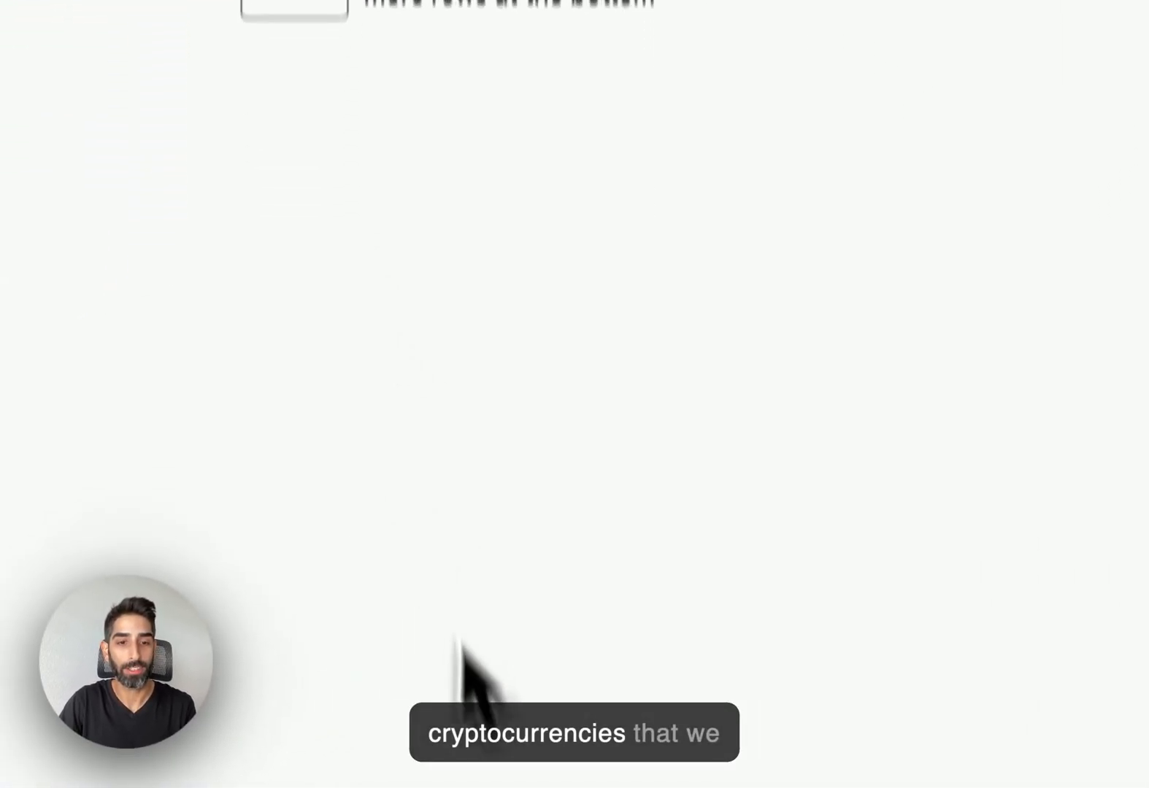
Compare the symbols in B4:B6 on Sheet4 with the cell range reference in the API URL path.
left_click(463, 781)
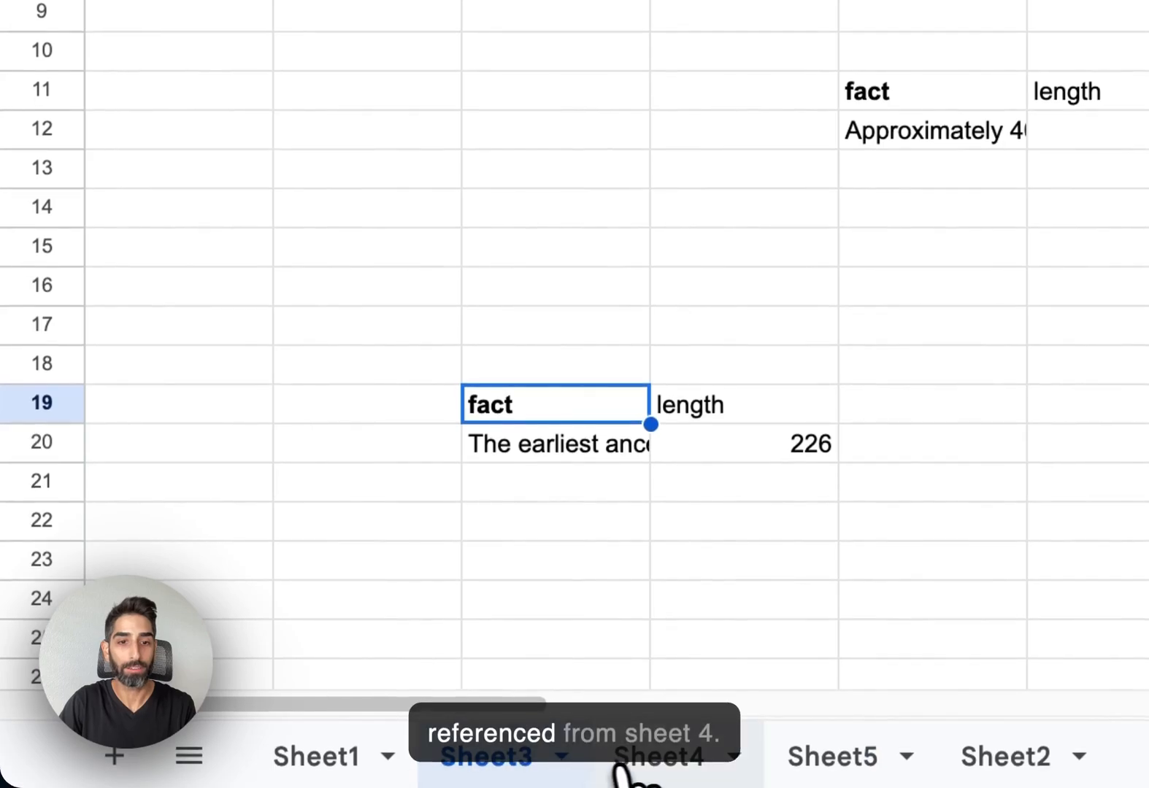
left_click(650, 775)
left_click_drag(367, 185, 380, 320)
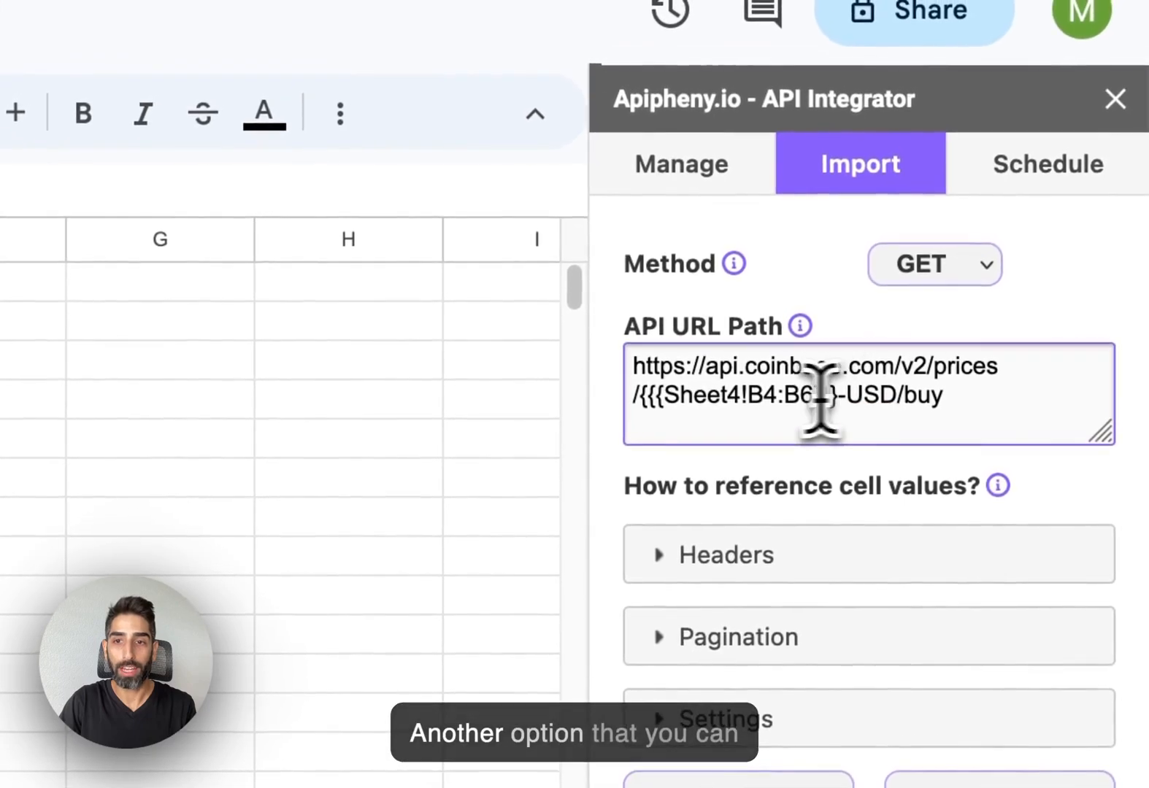
left_click_drag(831, 395, 672, 400)
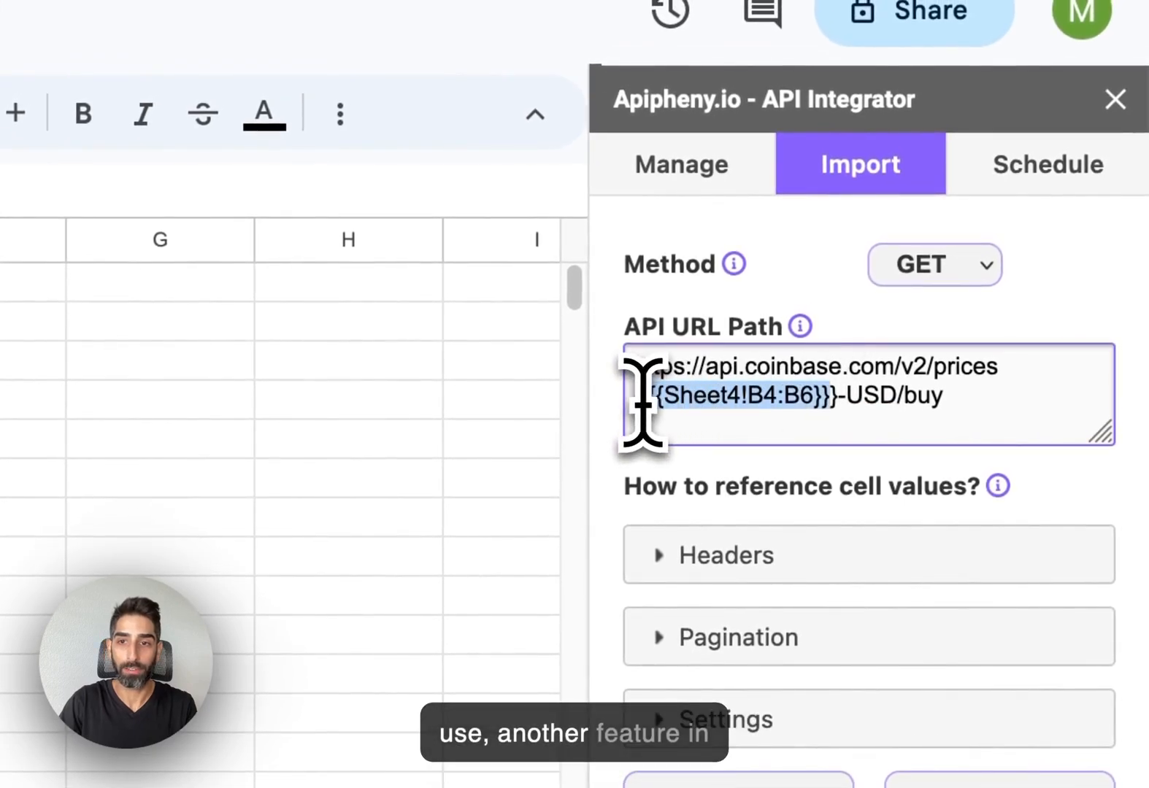
Replace the cell range reference and its leftover brace in the API URL path with ETH.
type("ETH")
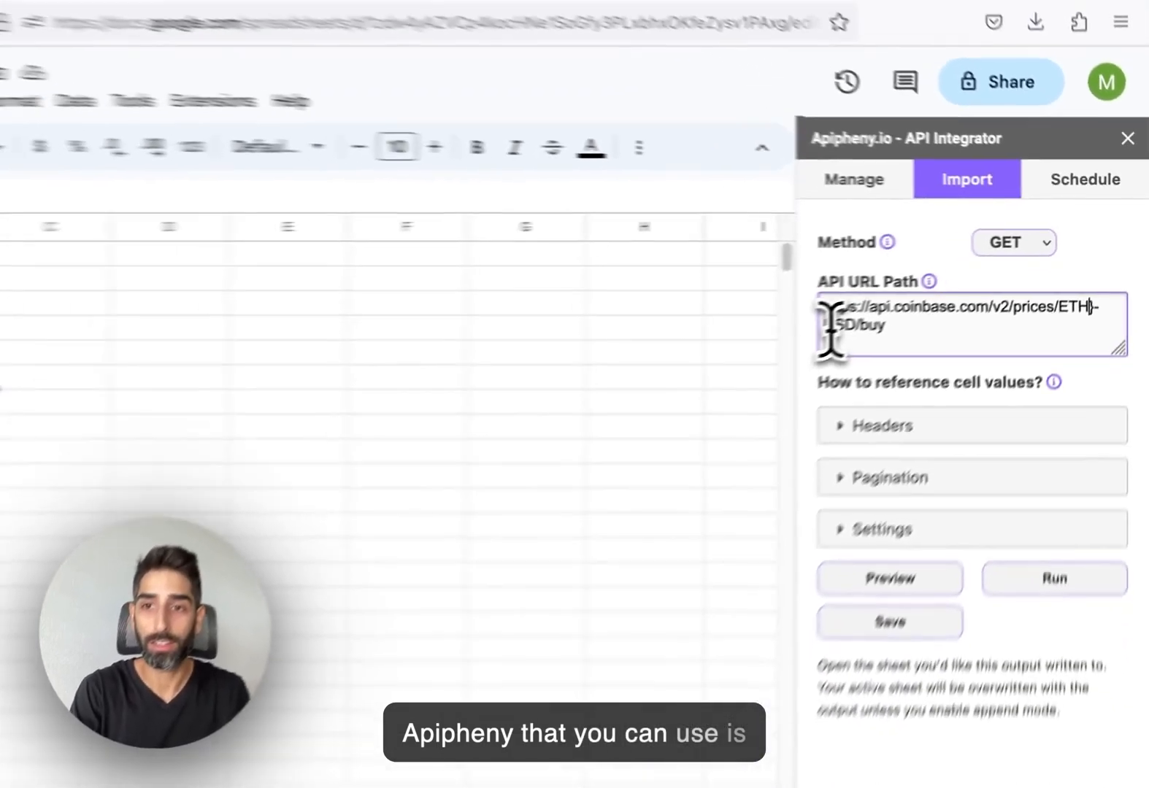
key("Right")
key("BackSpace")
Duplicate the ETH-USD URL so the API URL path holds it on three separate lines, and enlarge the field to fit them.
key("super+a")
key("super+c")
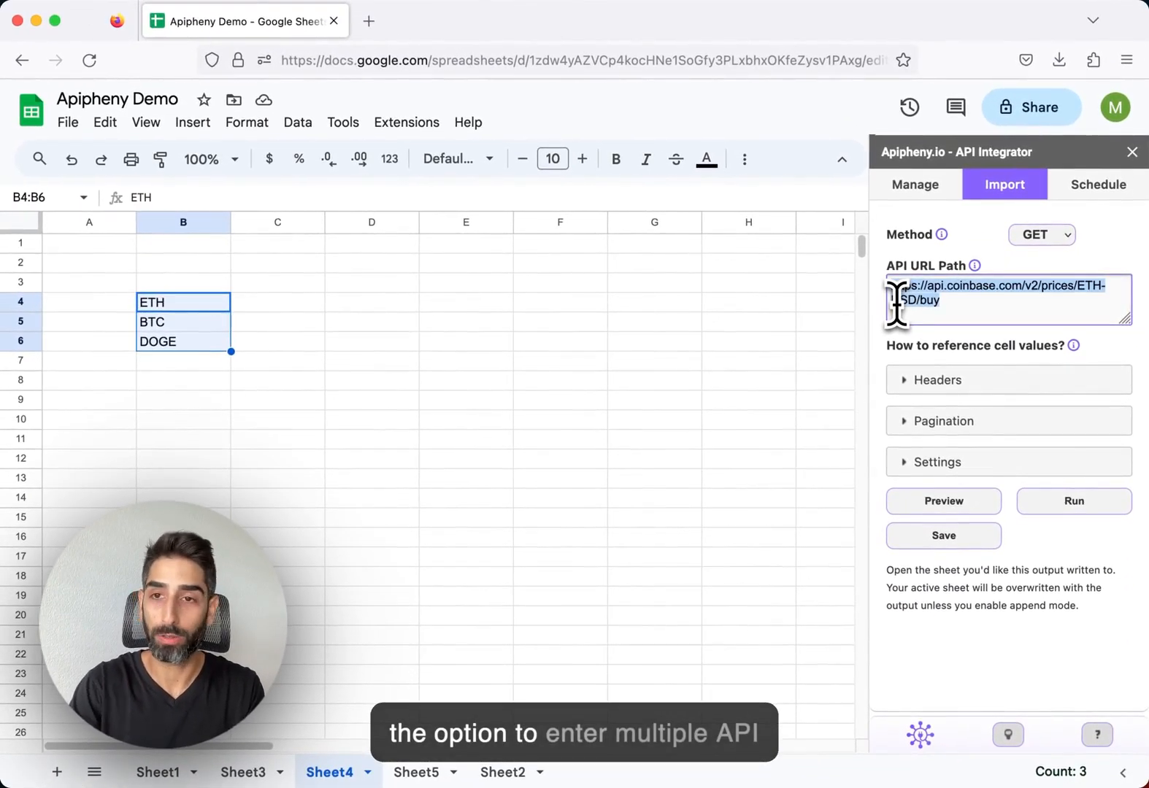
key("Return")
key("super+v")
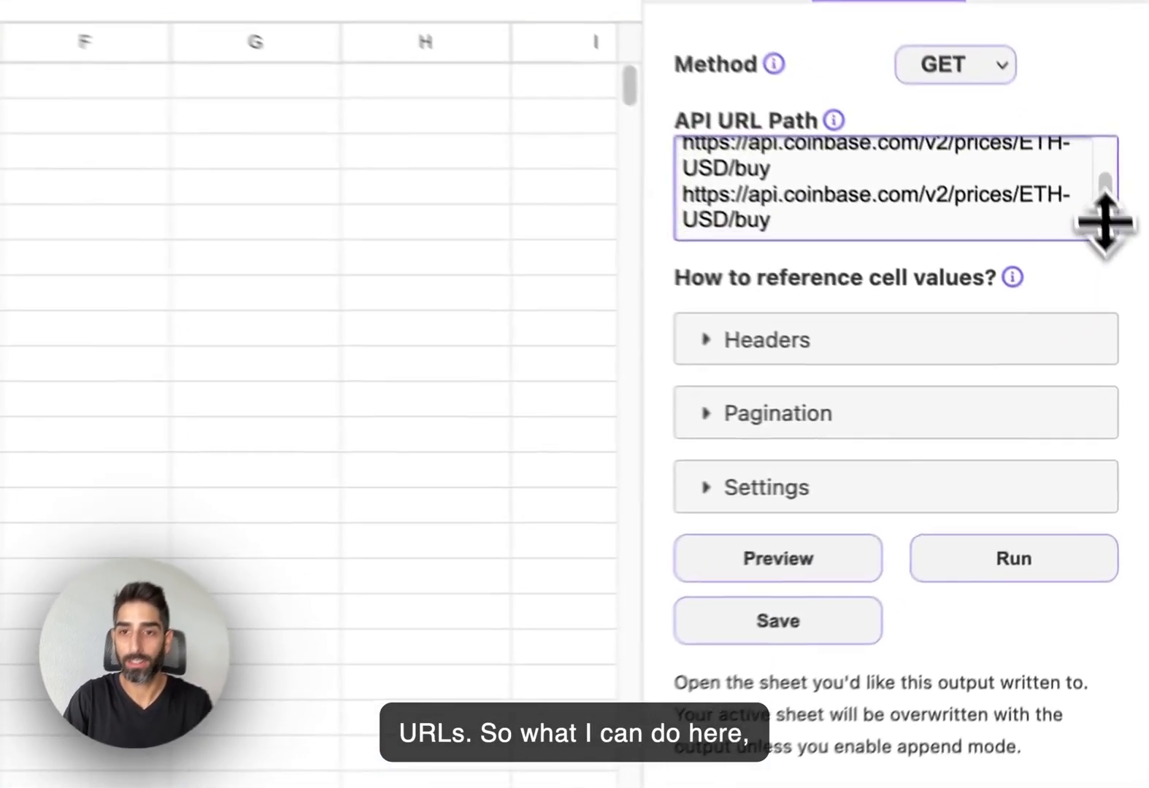
left_click_drag(1125, 324, 1117, 386)
Change the currency symbol in the second API URL to BTC.
triple_click(883, 288)
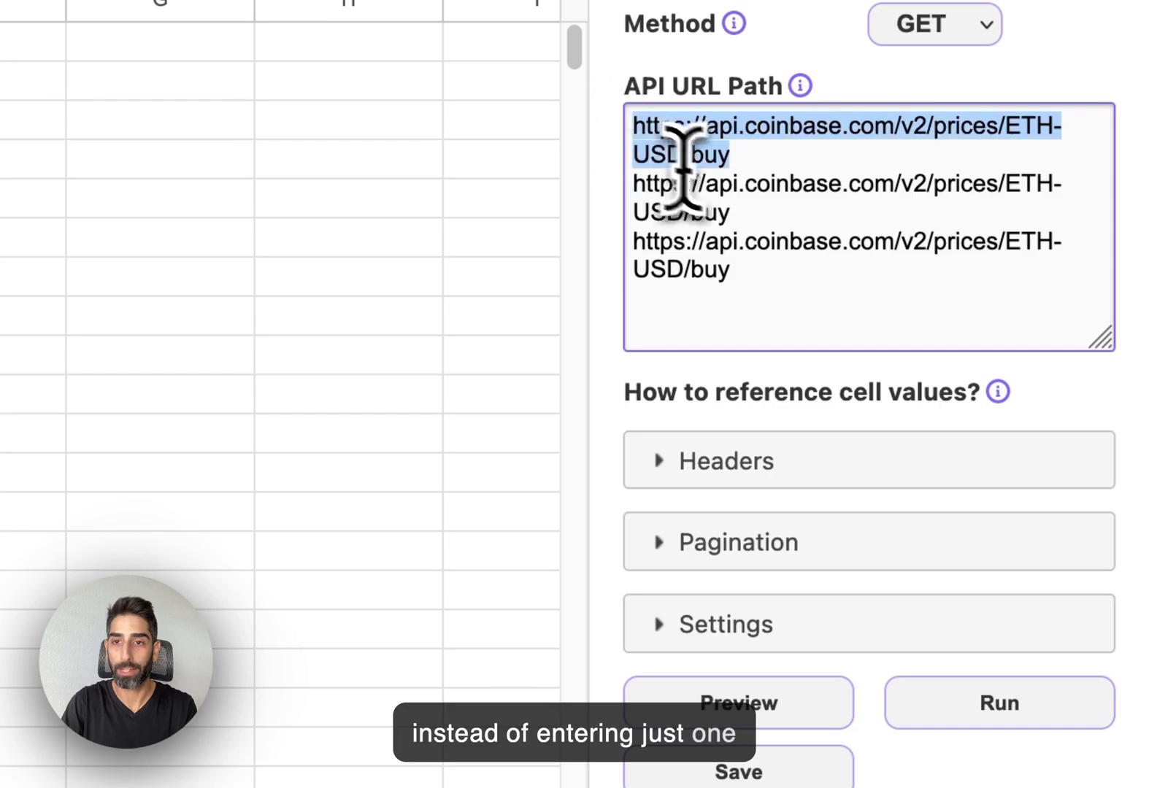
left_click(862, 208)
left_click_drag(1006, 186, 1032, 189)
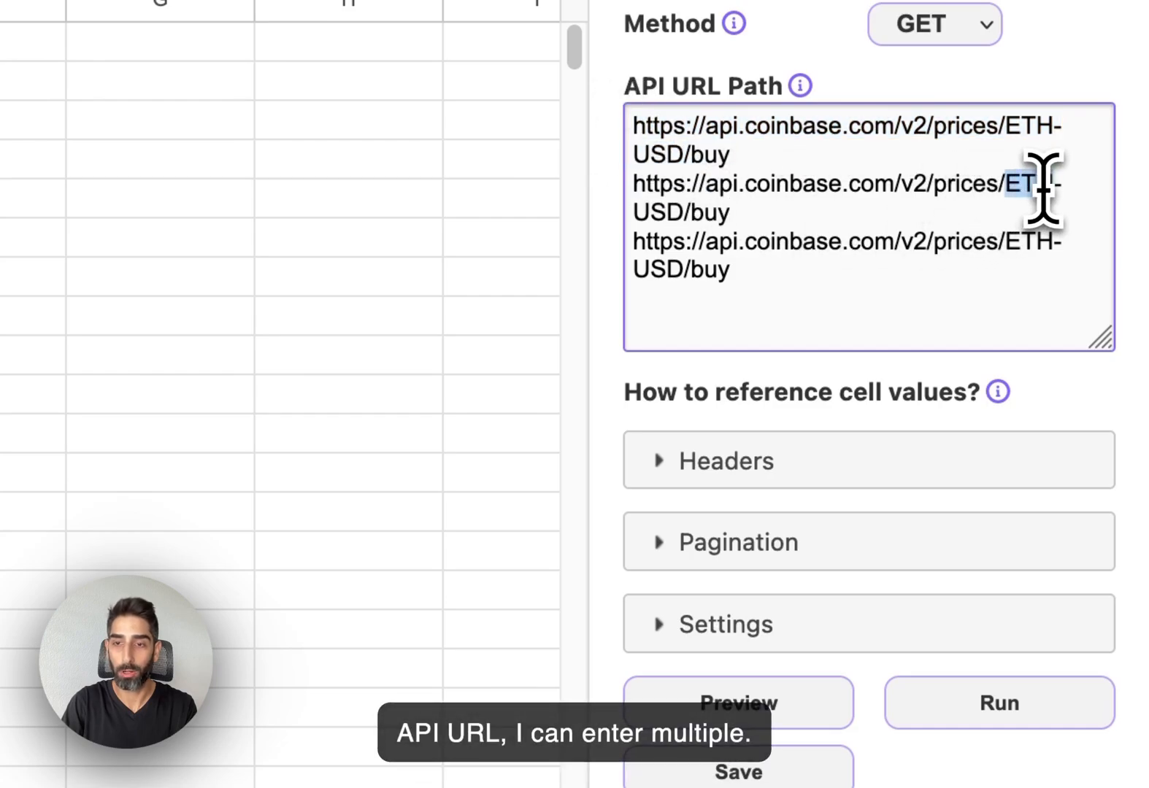
type("BTC")
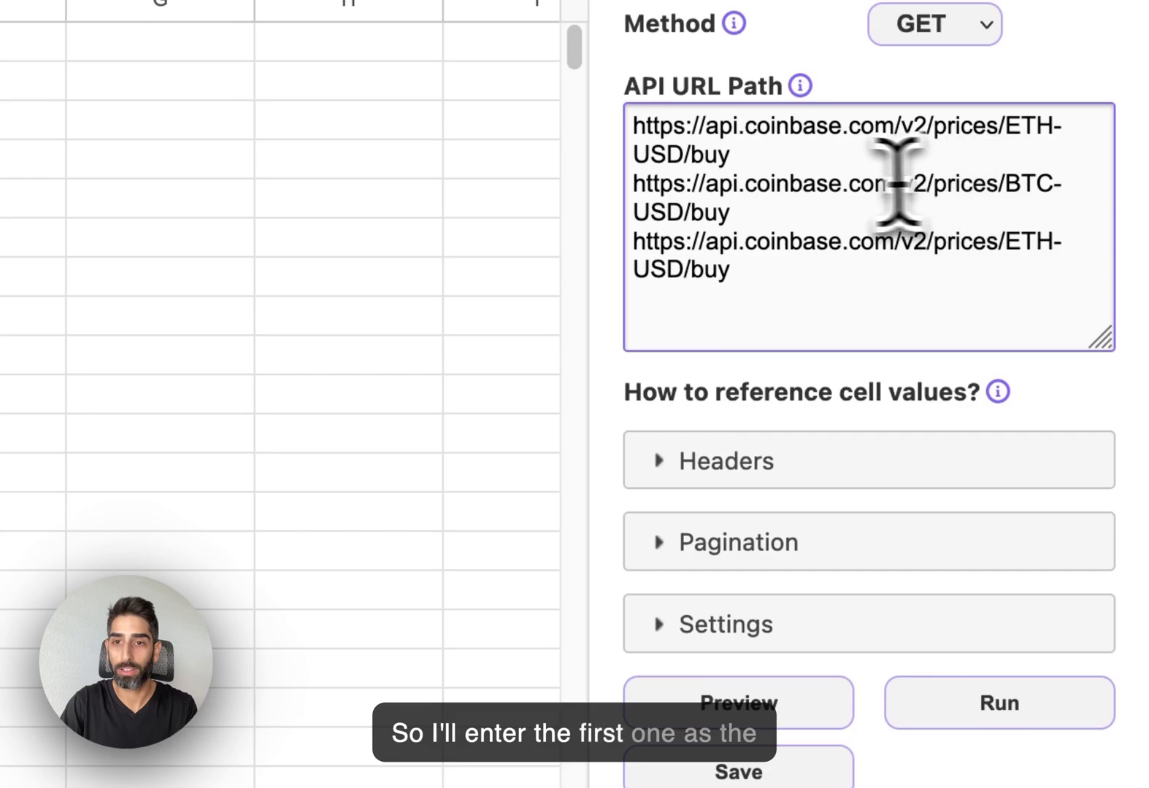
Change the currency symbol in the third API URL to DOGE.
left_click_drag(732, 154, 611, 128)
left_click(760, 153)
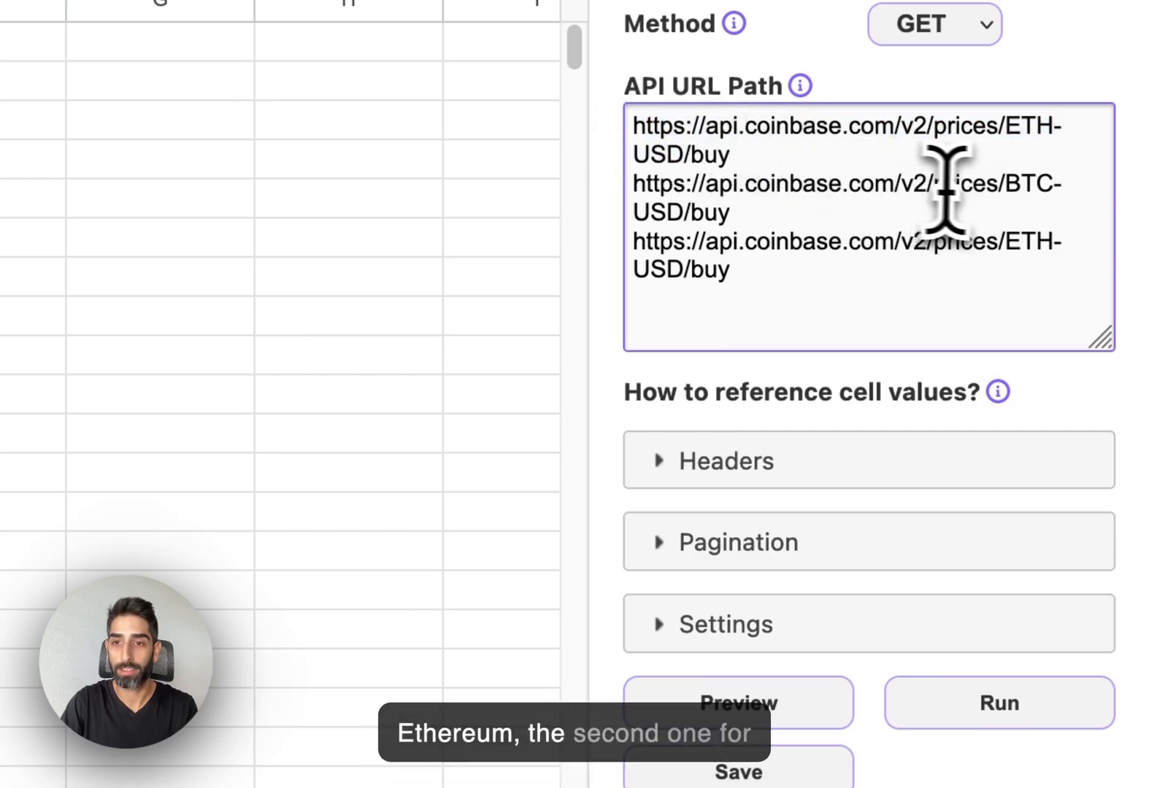
left_click_drag(750, 210, 587, 185)
left_click(783, 271)
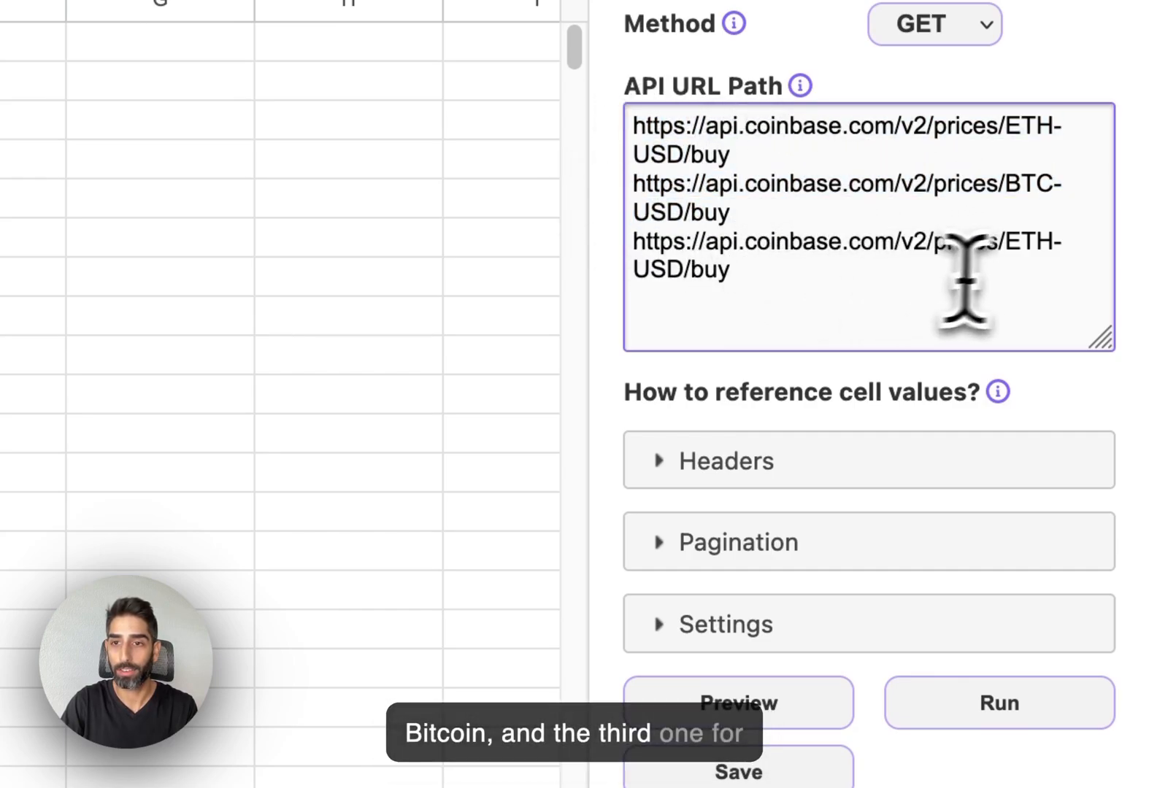
key("BackSpace")
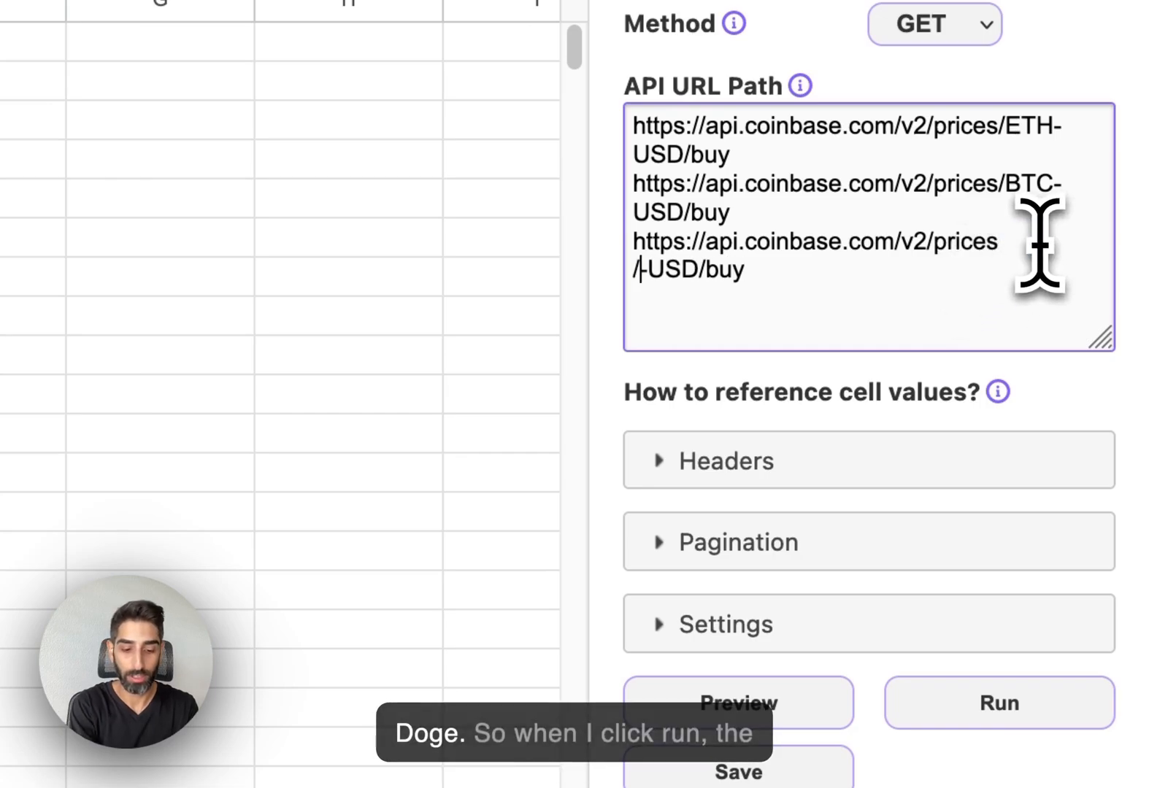
Run the request with the three Coinbase URLs, overwriting the contents of Sheet4.
scroll(1039, 245, "down", 5)
left_click(1014, 479)
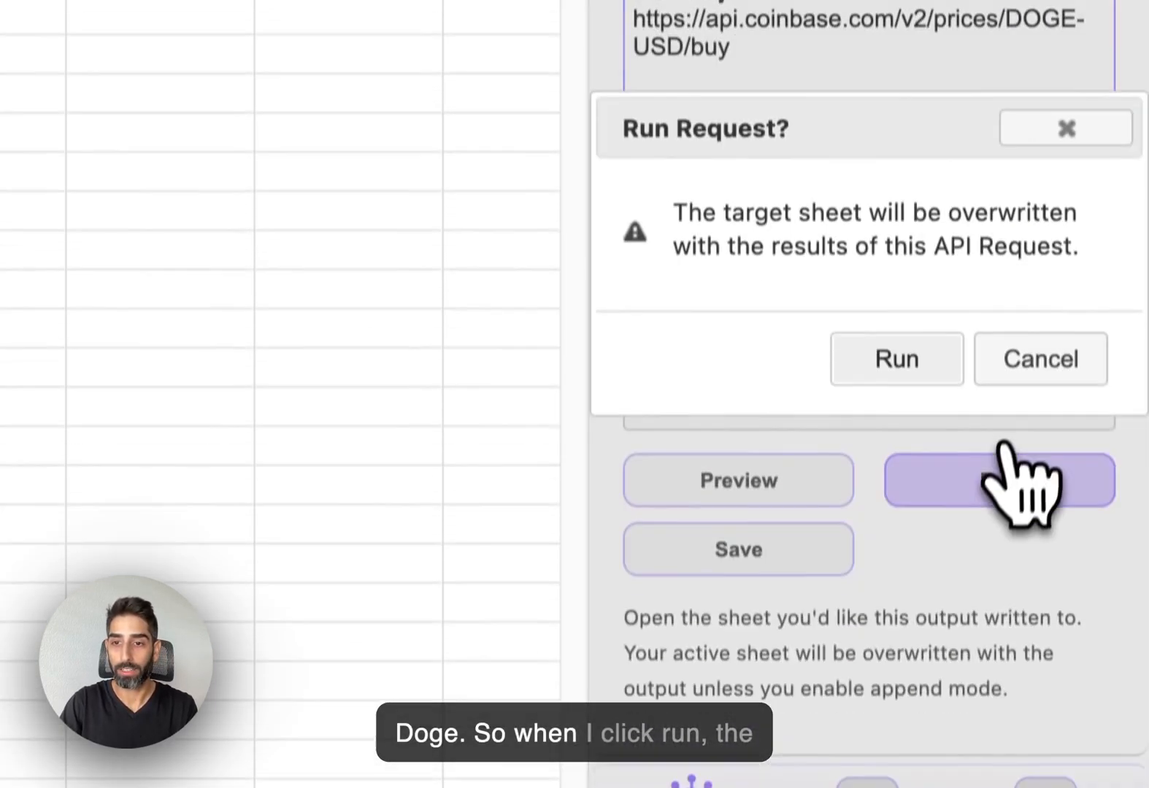
left_click(905, 352)
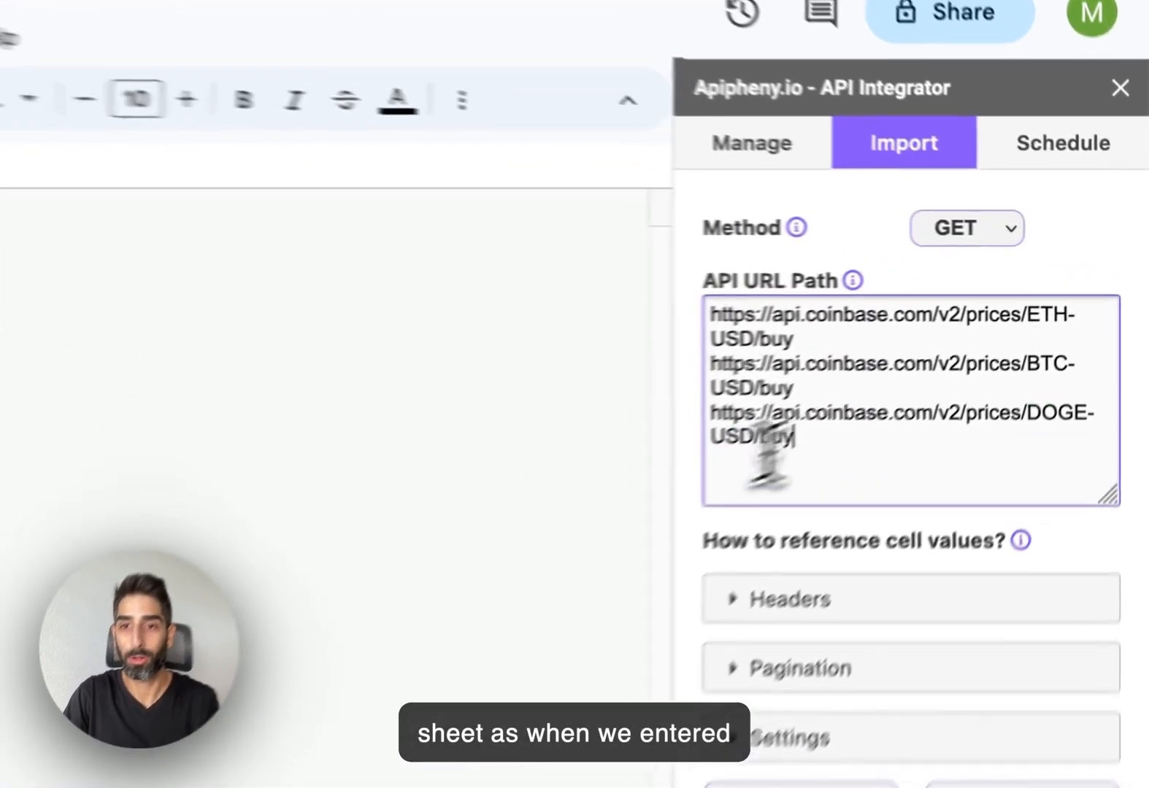
Review the three API URLs and look through the available pagination types, leaving pagination set to None.
left_click_drag(923, 357, 889, 286)
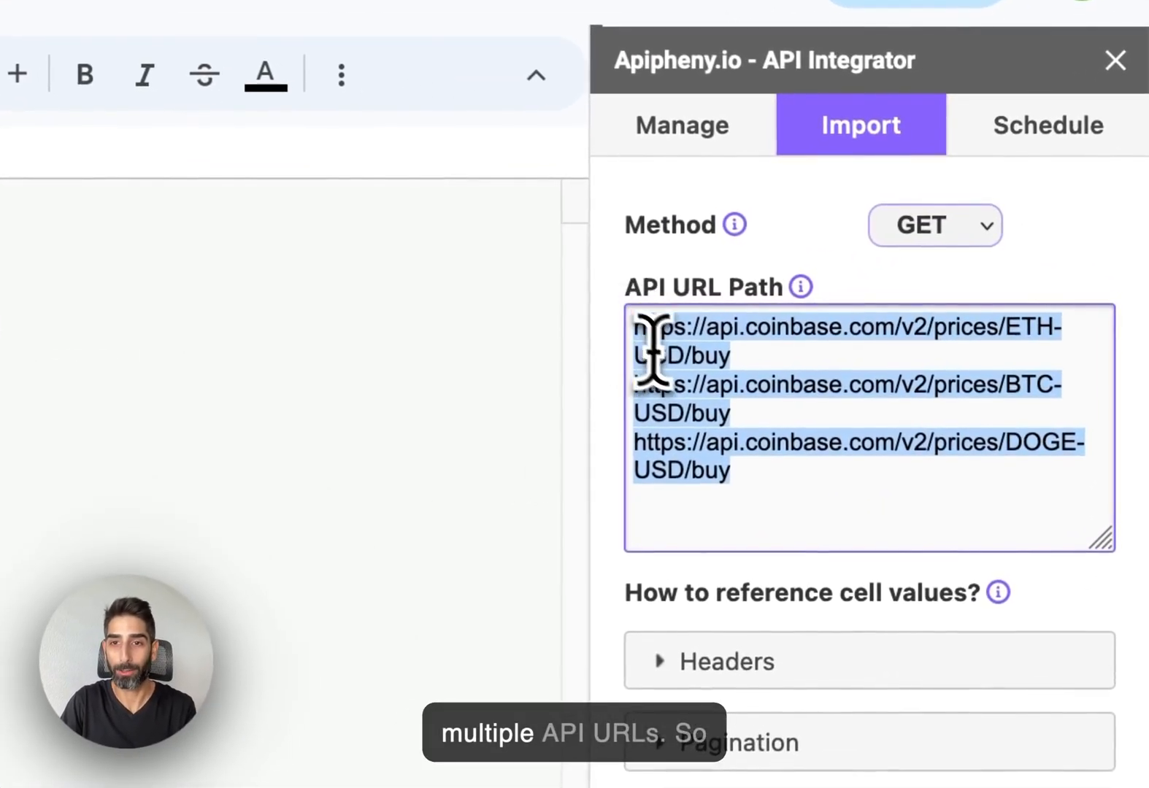
left_click(916, 311)
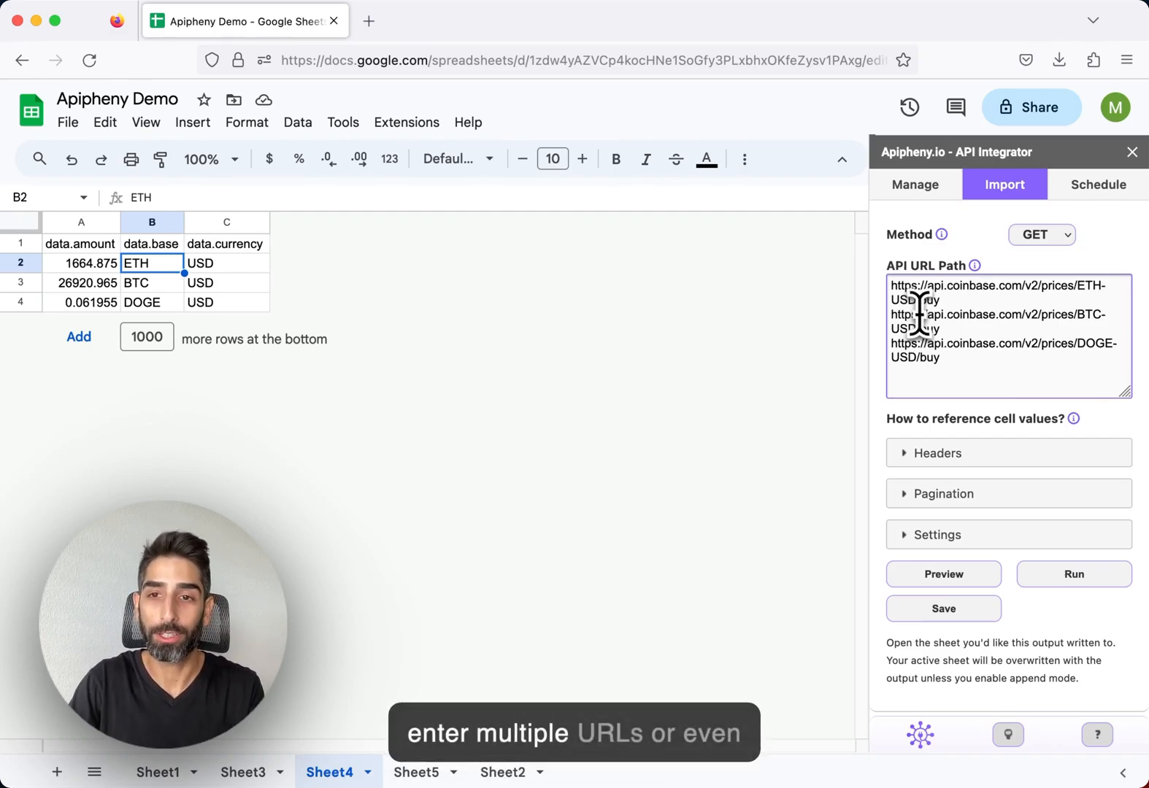
left_click(942, 493)
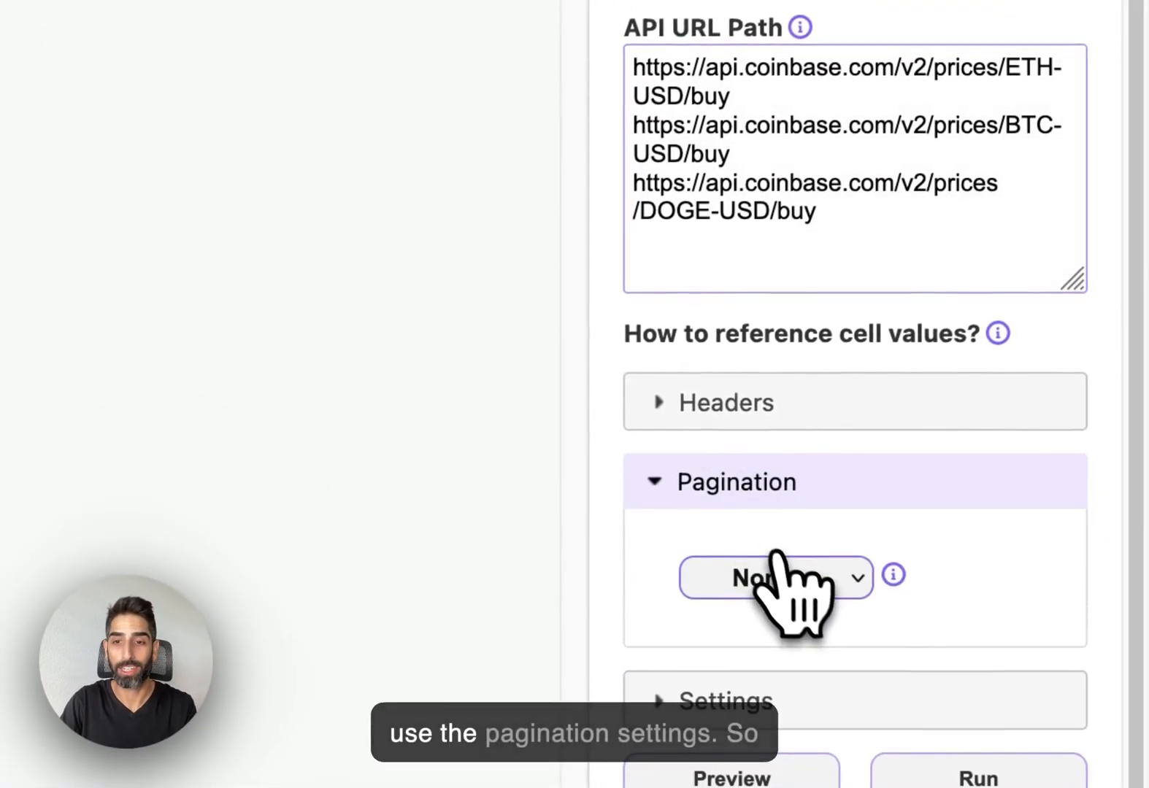
left_click(776, 577)
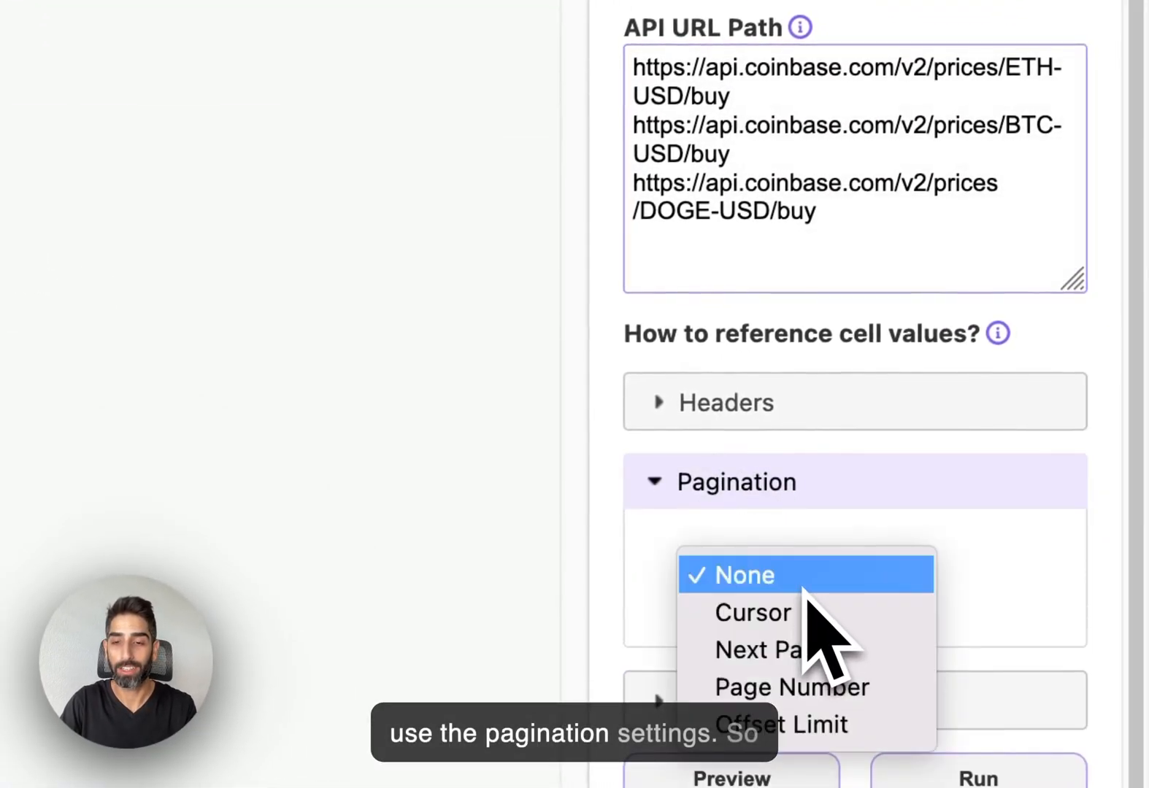
left_click(732, 574)
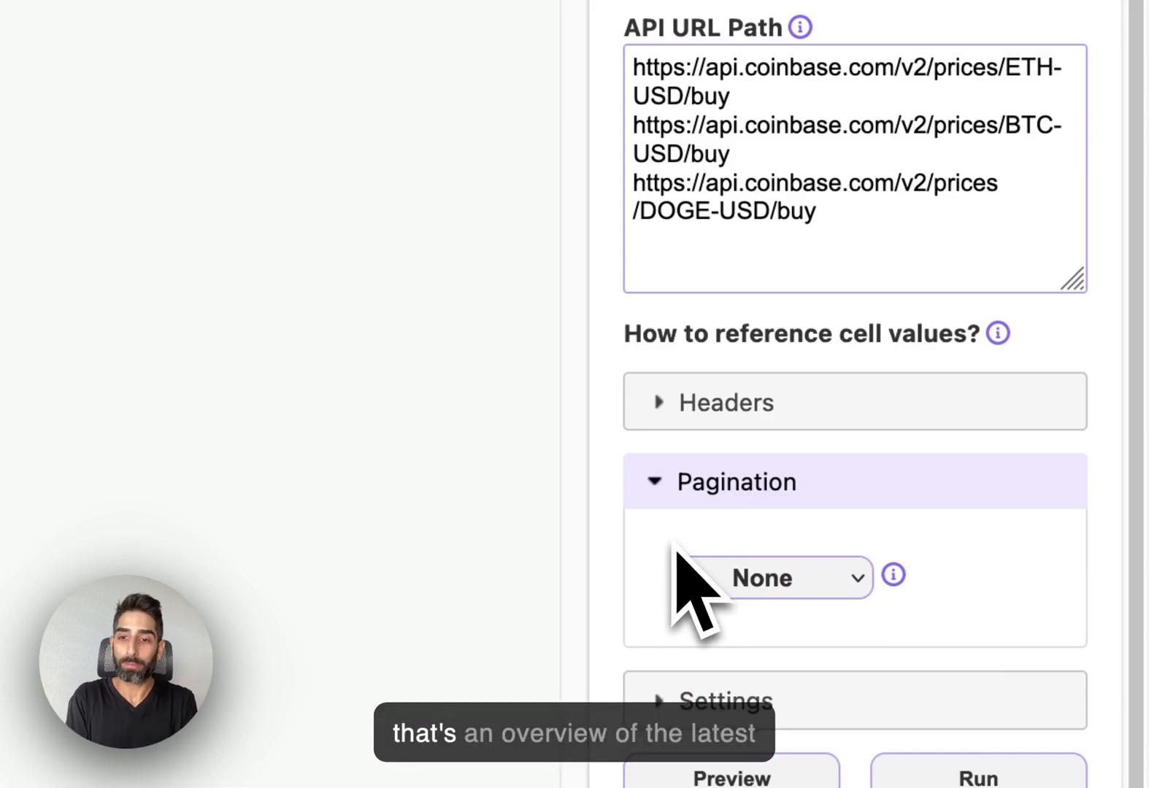